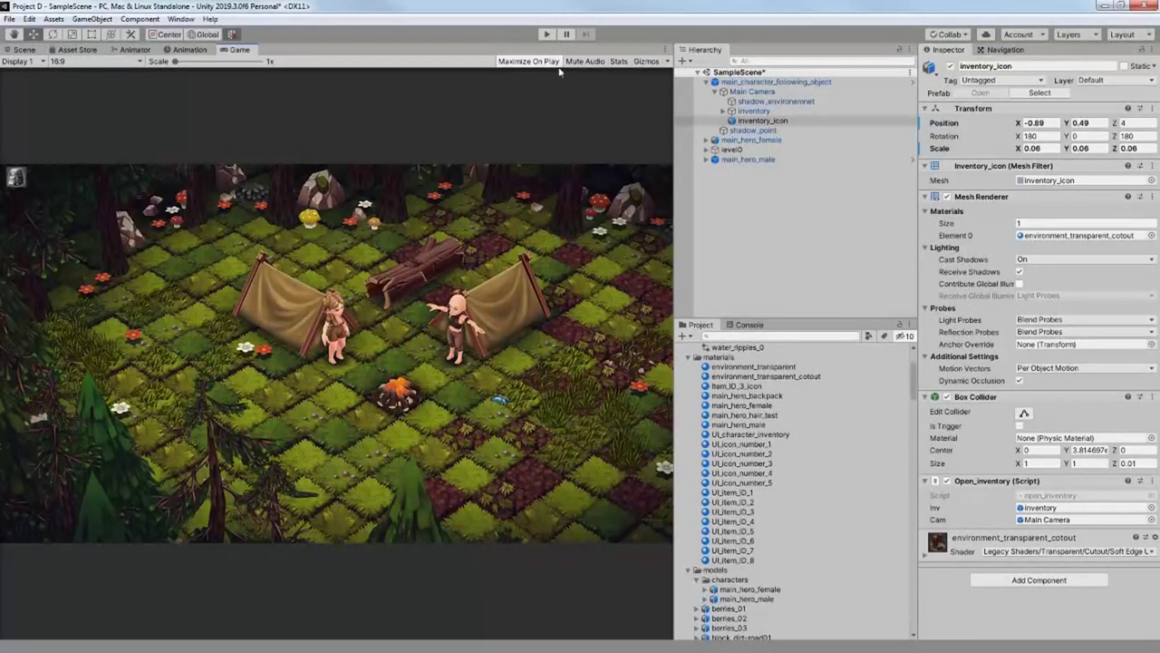
# - Play the game and walk the girl around the campfire and tents
pyautogui.click(544, 35)
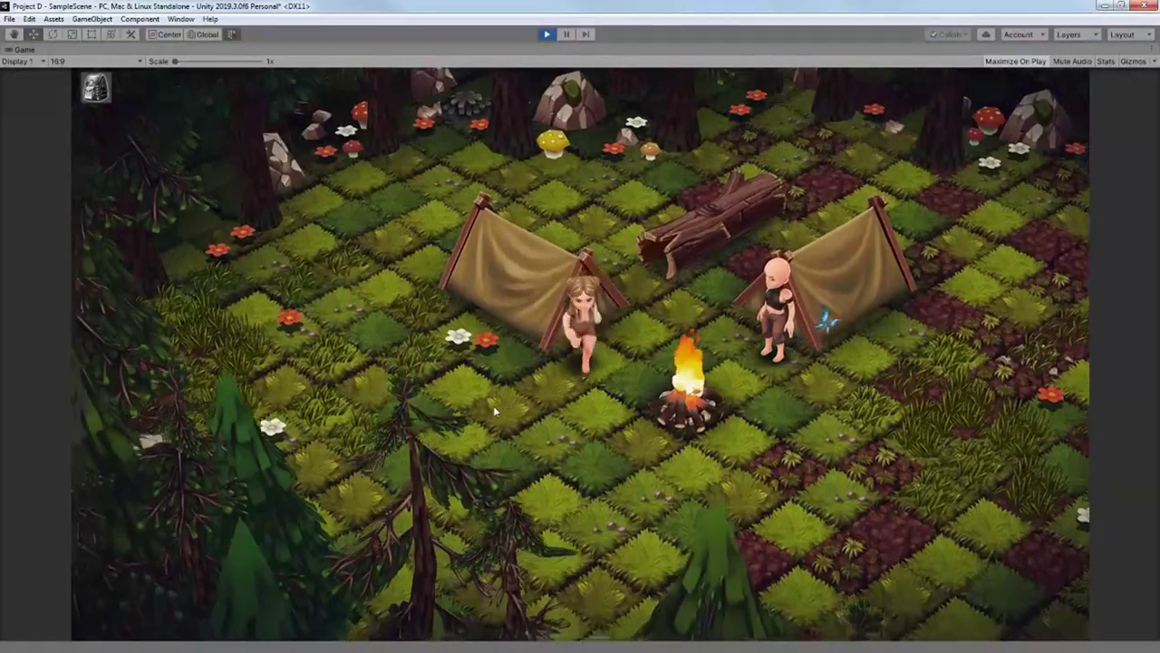
pyautogui.click(493, 405)
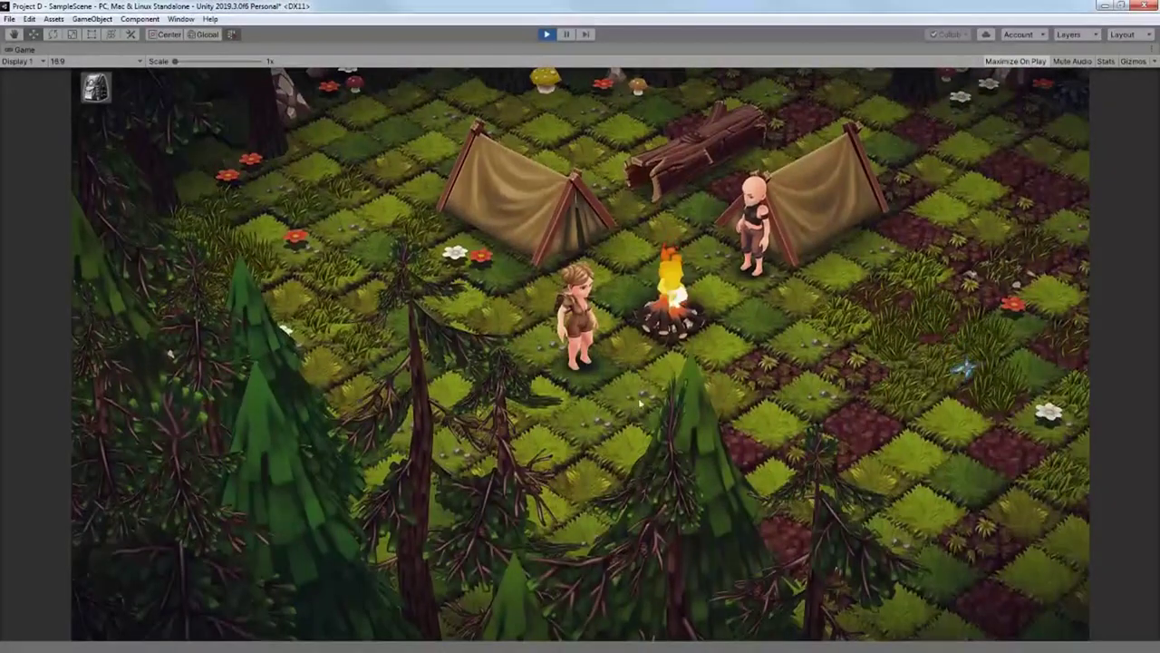
pyautogui.click(716, 371)
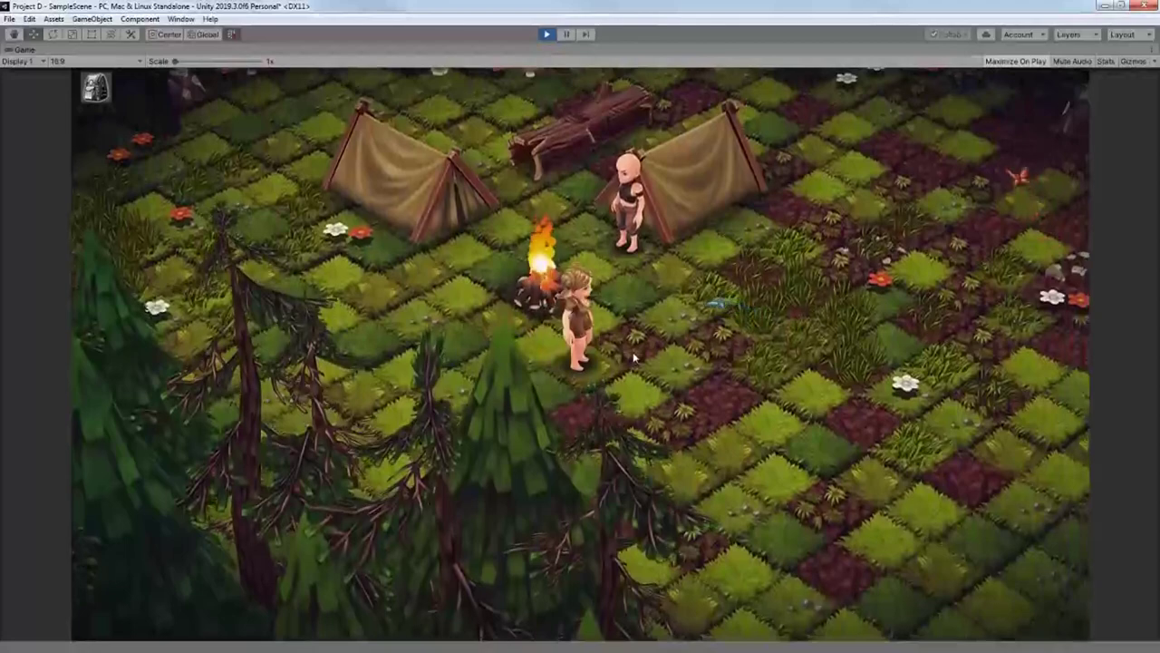
pyautogui.click(693, 318)
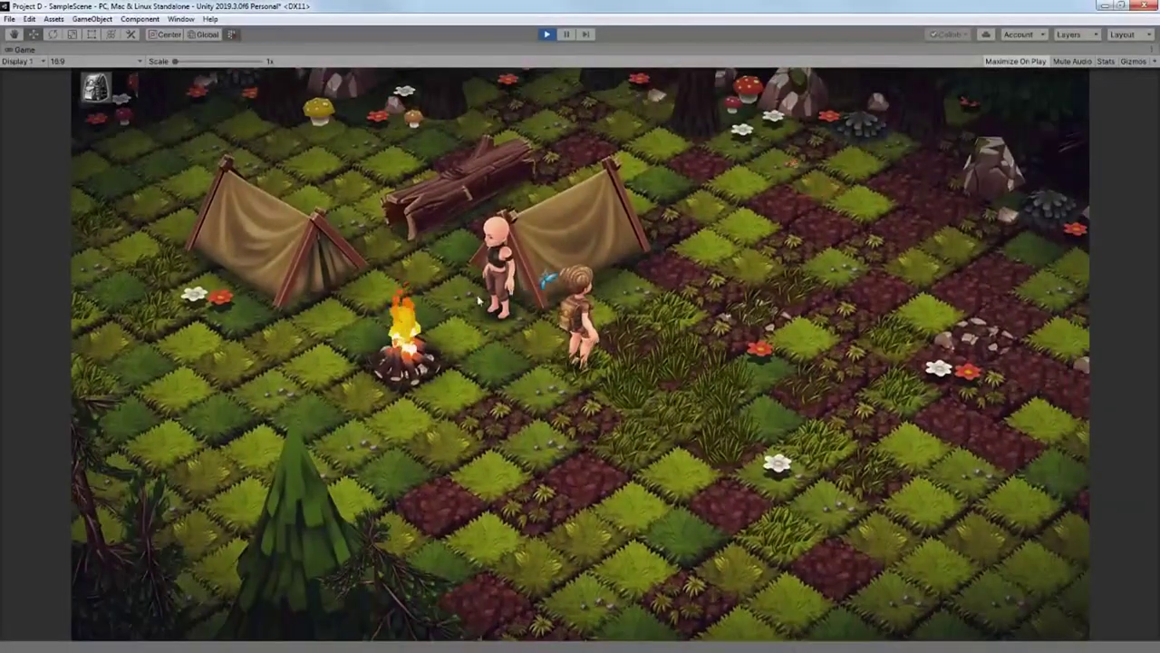
pyautogui.click(432, 309)
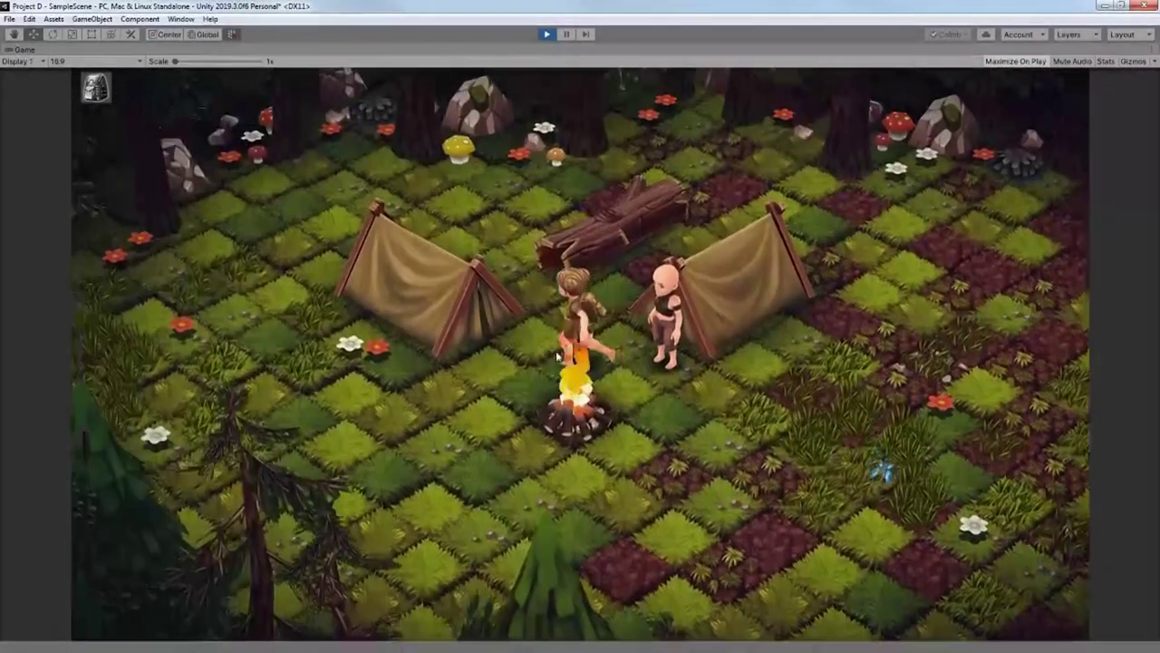
pyautogui.click(906, 458)
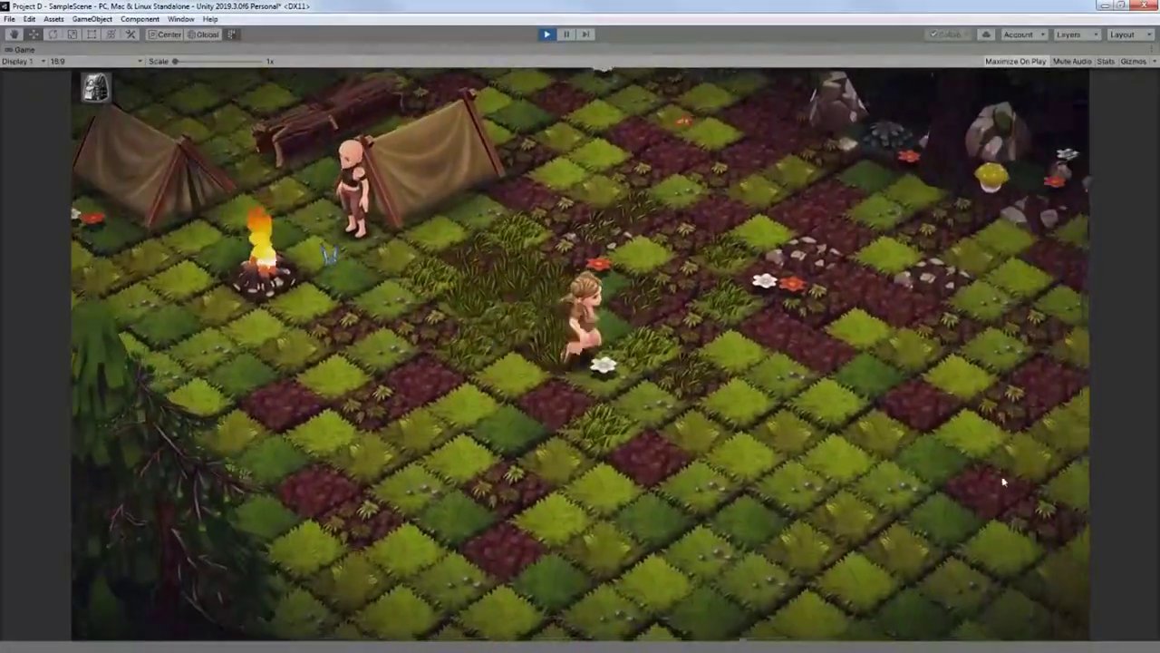
pyautogui.click(1015, 491)
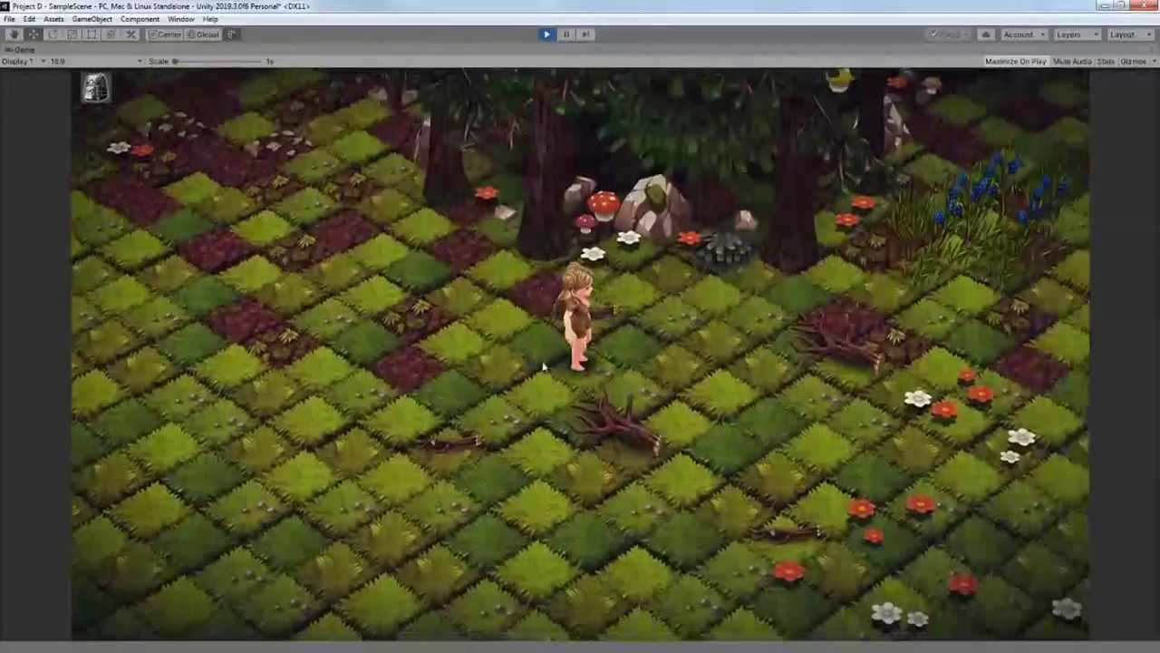
# - Capture a screenshot region of the backpack inventory panel with Snipping Tool
pyautogui.click(508, 342)
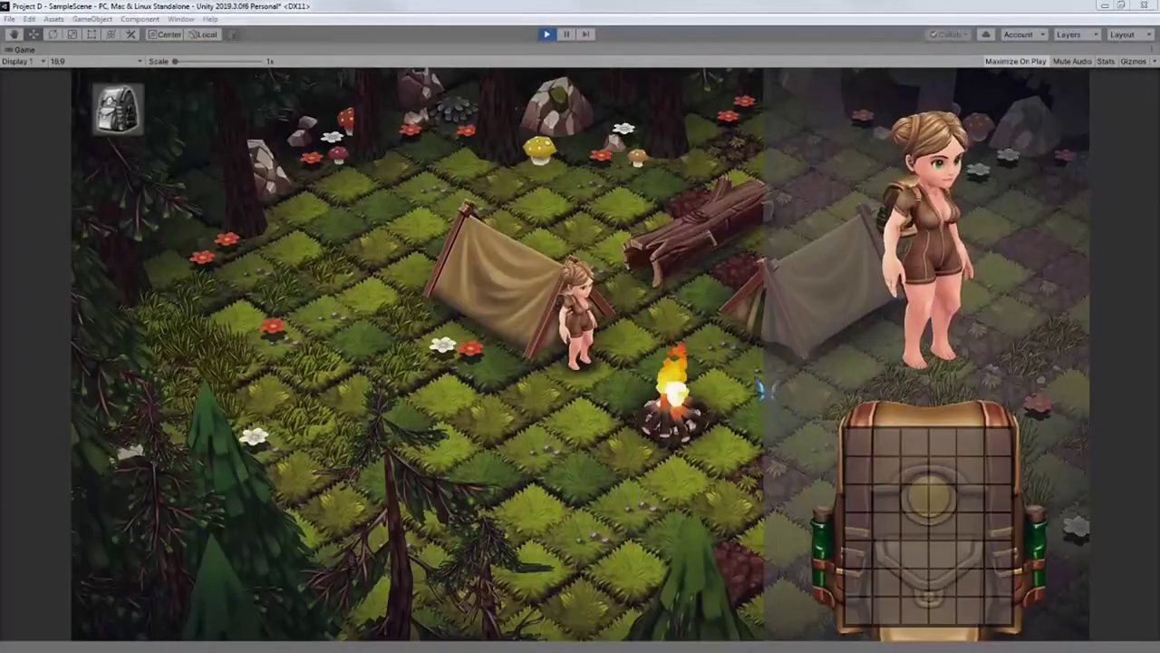
pyautogui.press('super+shift+s')
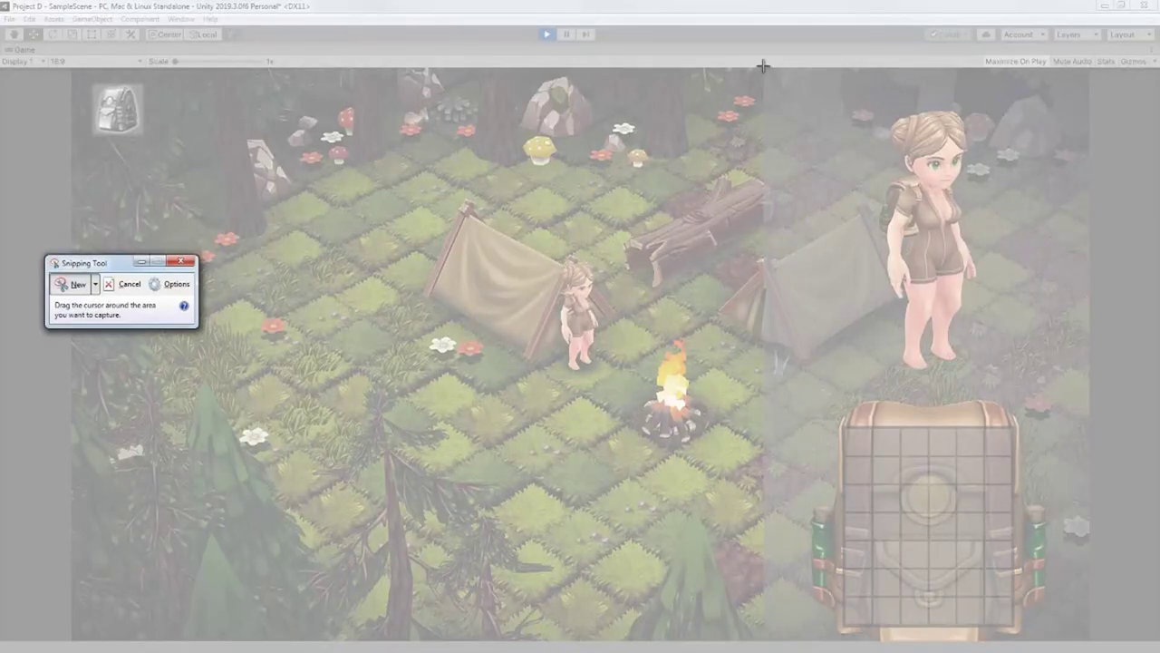
pyautogui.moveTo(765, 67); pyautogui.dragTo(1089, 640)
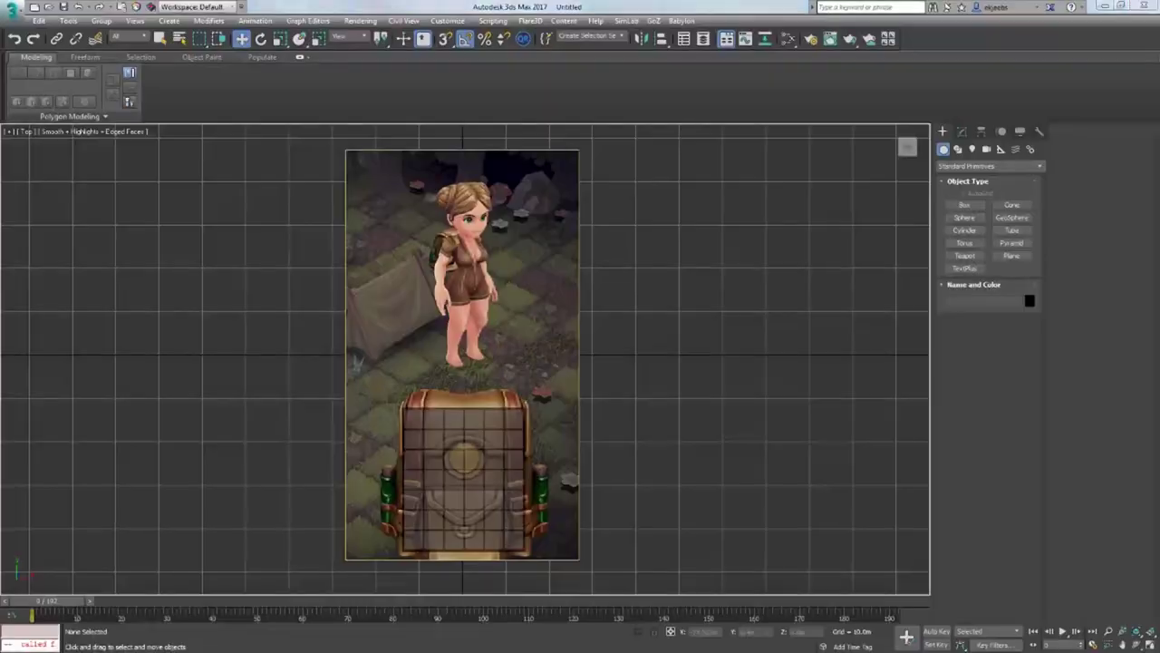
# - Draw a see-through plane over the character area of the reference image
pyautogui.click(1012, 256)
pyautogui.moveTo(368, 151); pyautogui.dragTo(482, 420)
pyautogui.press('w')
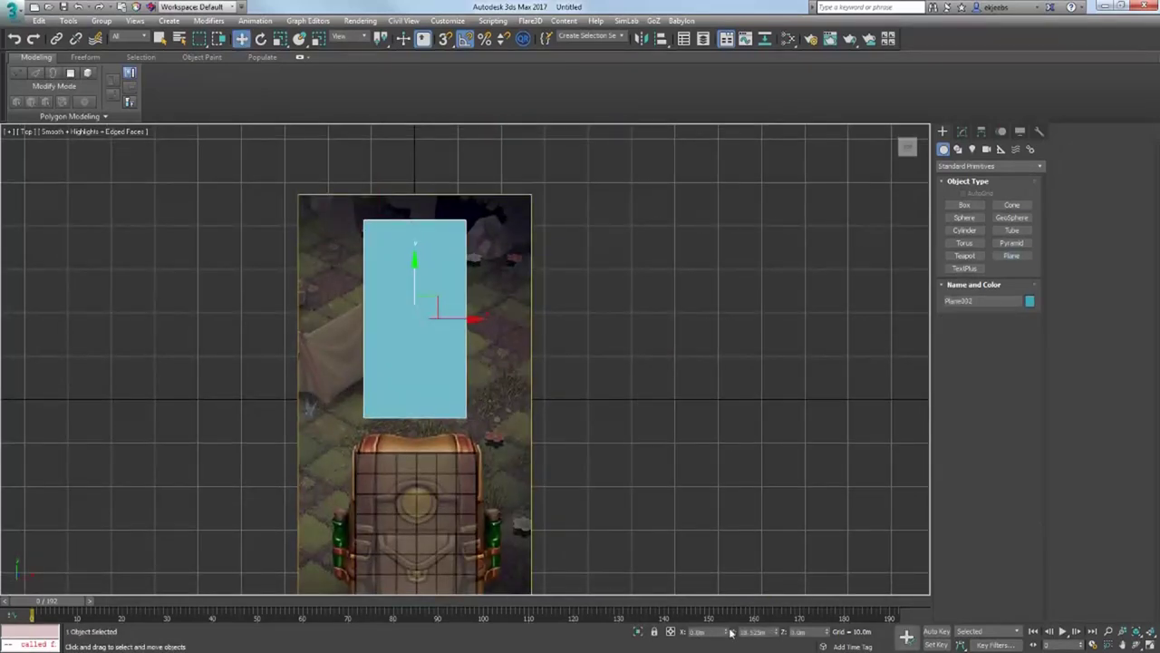
pyautogui.scroll(2, 455, 379)
pyautogui.hotkey('alt', 'x')
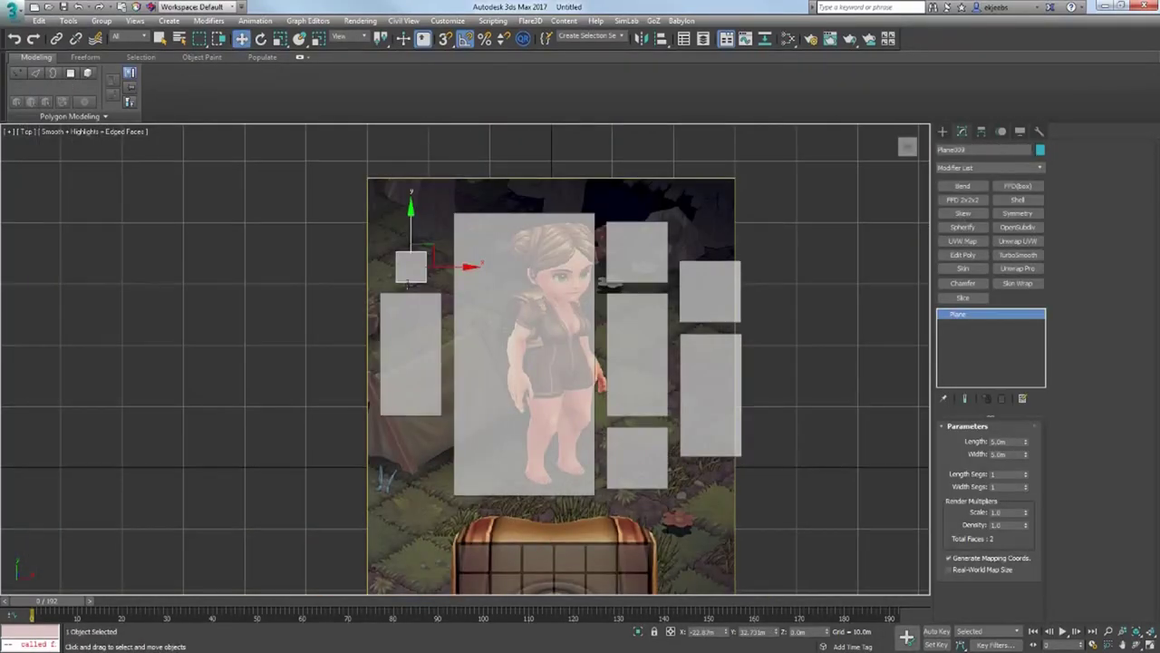
# - Clone the small plane below and arrange the left-column slot planes into the layout
pyautogui.keyDown('shift'); pyautogui.moveTo(410, 266); pyautogui.dragTo(410, 437); pyautogui.keyUp('shift')
pyautogui.click(580, 380)
pyautogui.moveTo(412, 313); pyautogui.dragTo(411, 284)
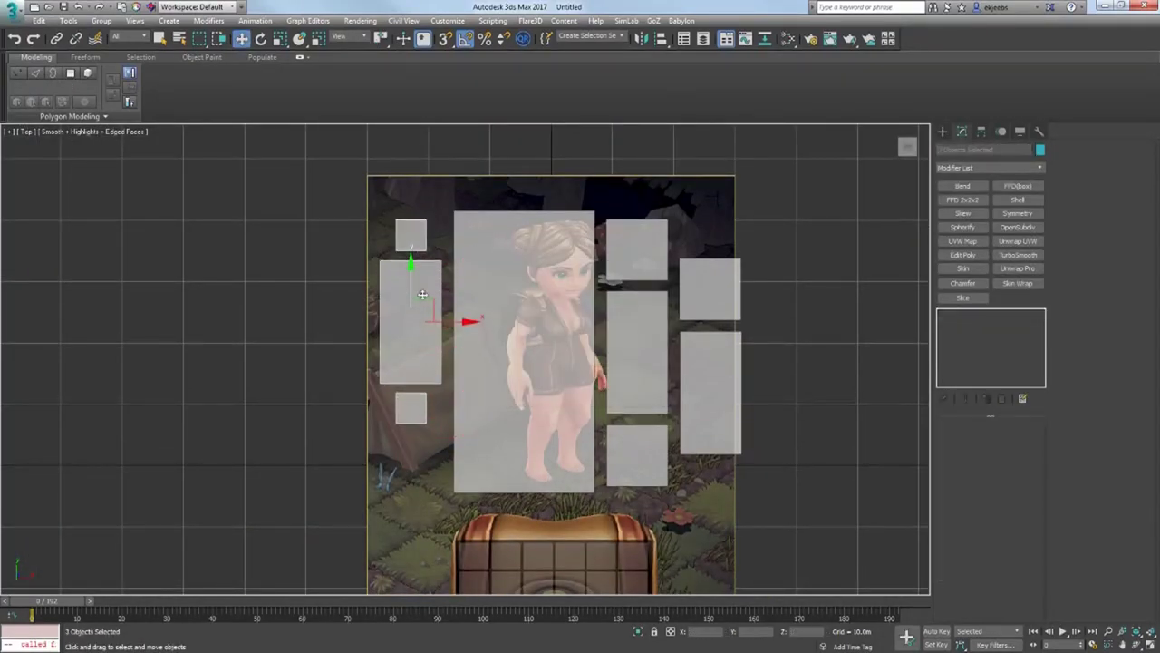
pyautogui.click(412, 408)
pyautogui.click(413, 373)
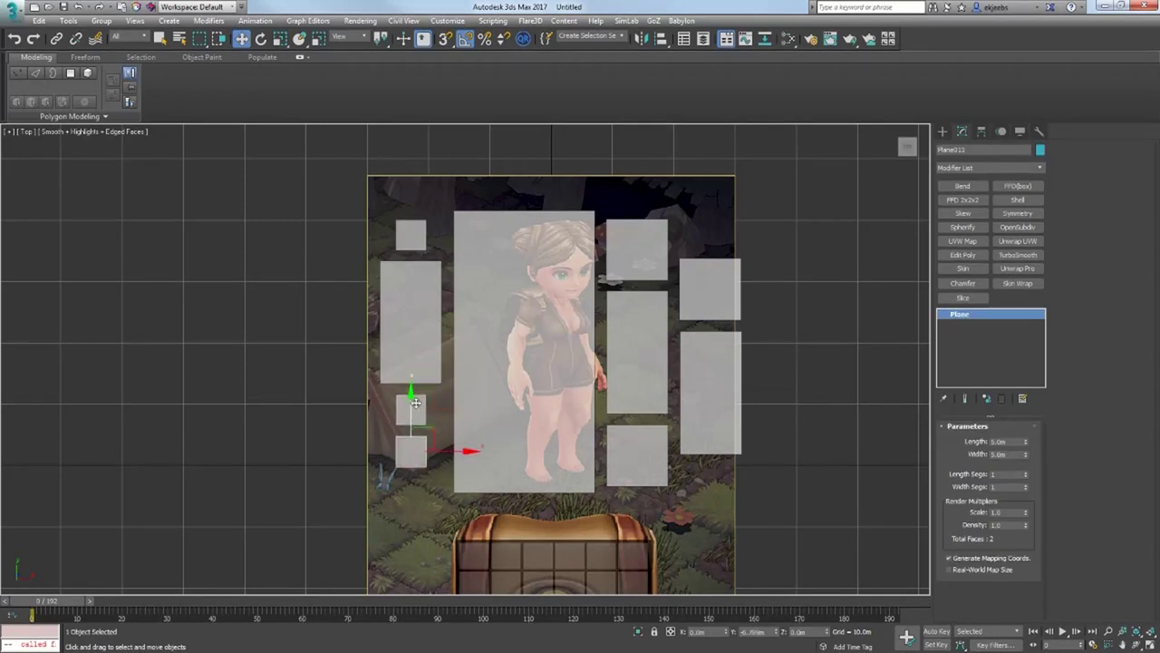
pyautogui.moveTo(376, 213); pyautogui.dragTo(453, 353)
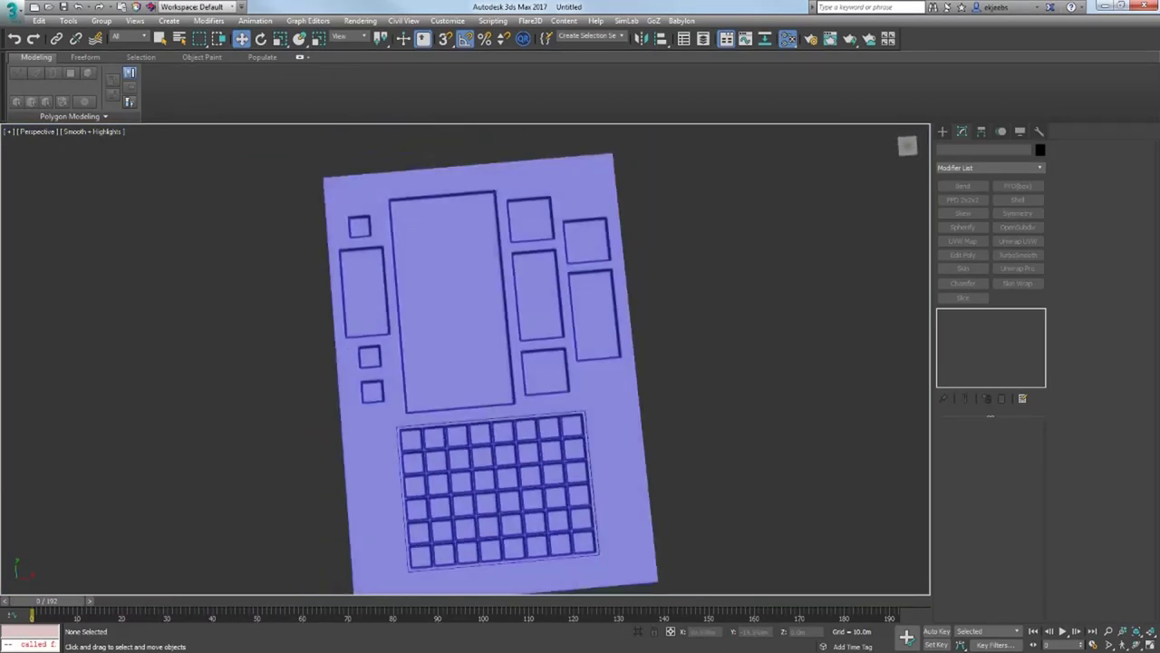
pyautogui.click(572, 415)
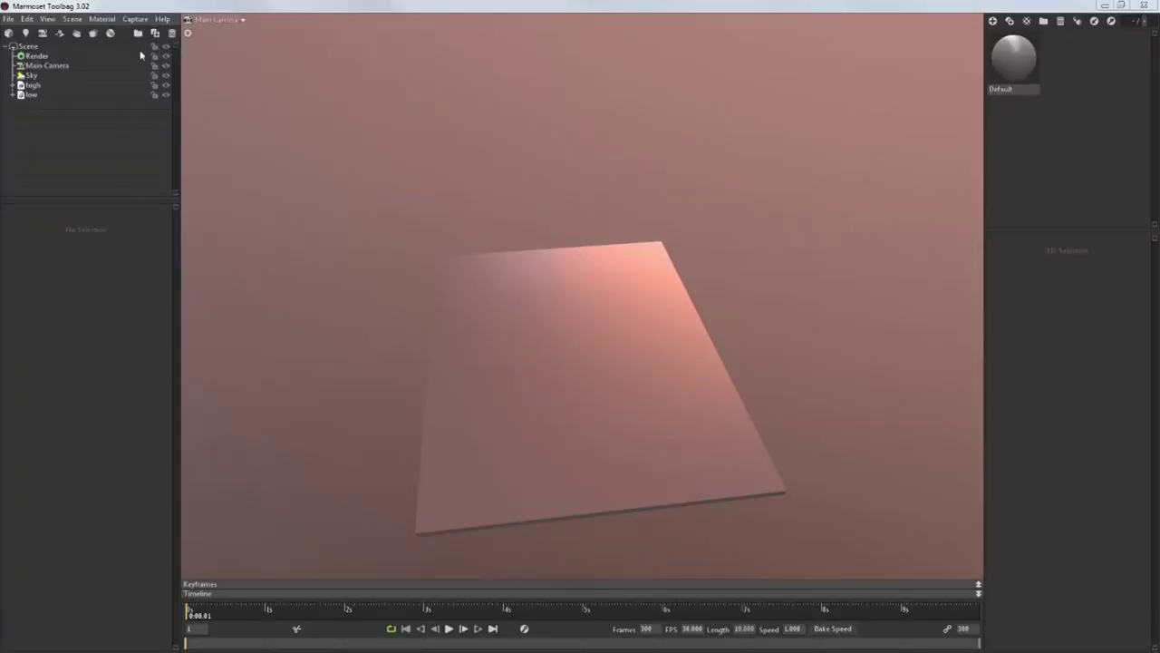
# - Add a Baker and assign the high and low panel meshes to its groups
pyautogui.click(93, 33)
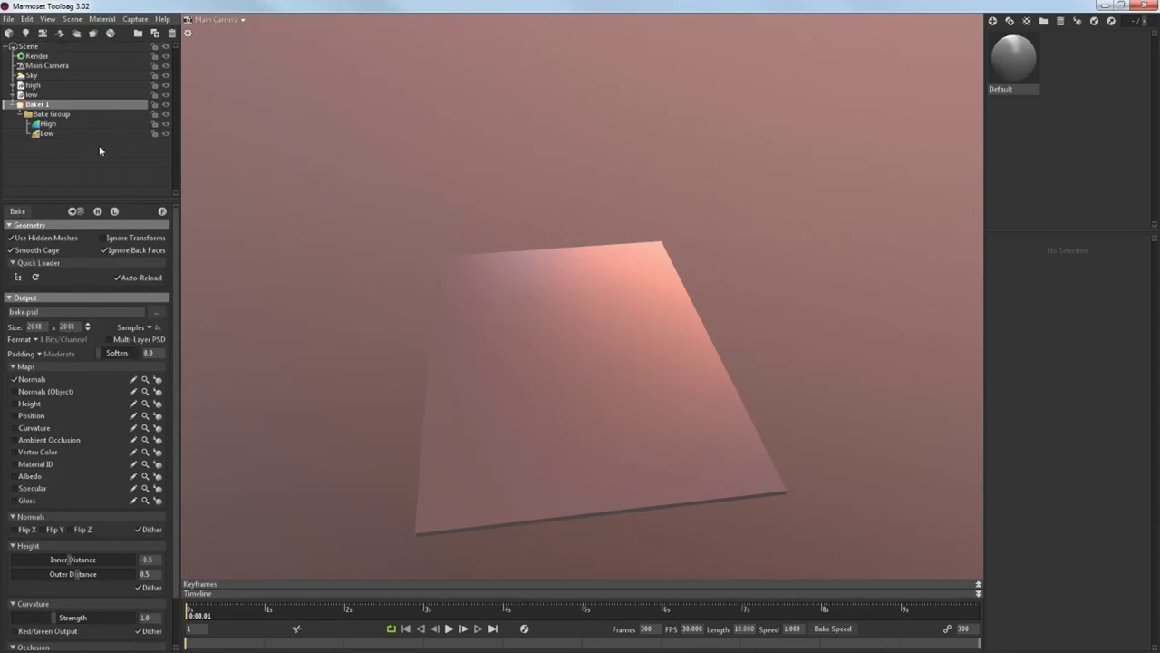
pyautogui.moveTo(39, 85); pyautogui.dragTo(47, 123)
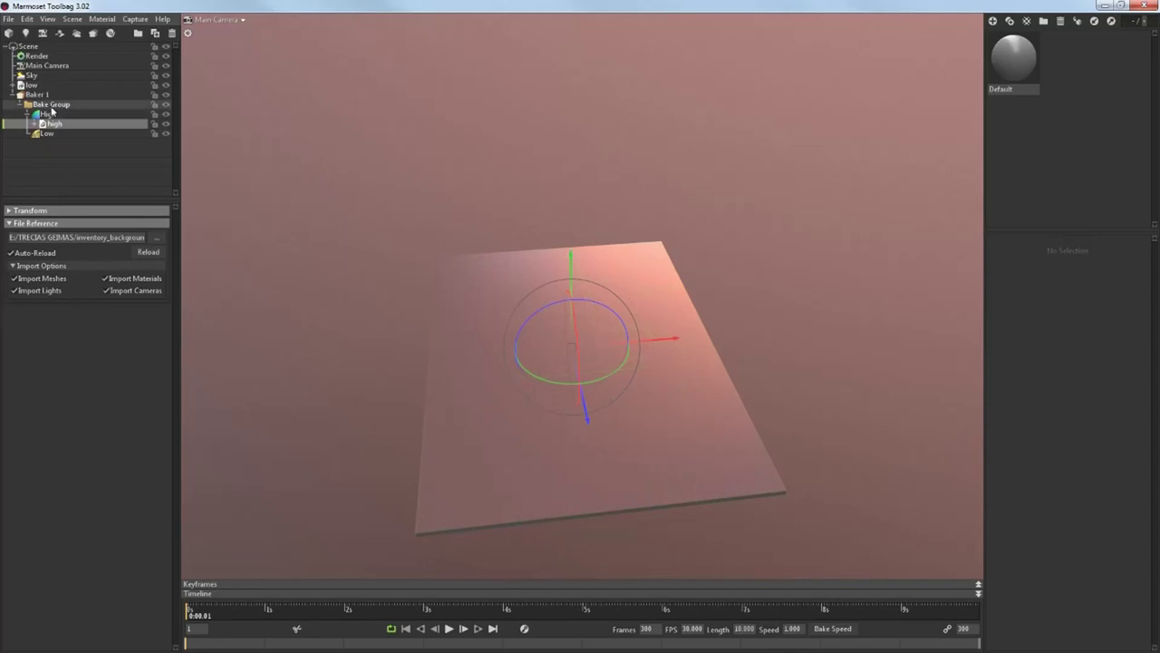
pyautogui.click(31, 85)
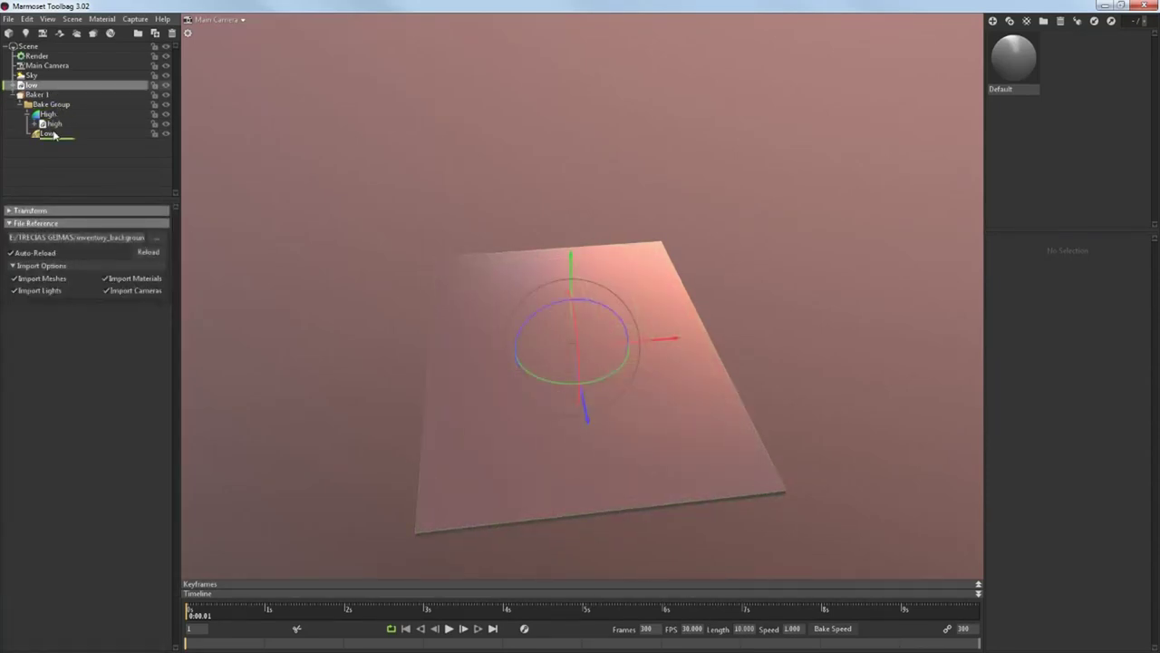
pyautogui.moveTo(55, 134); pyautogui.dragTo(52, 133)
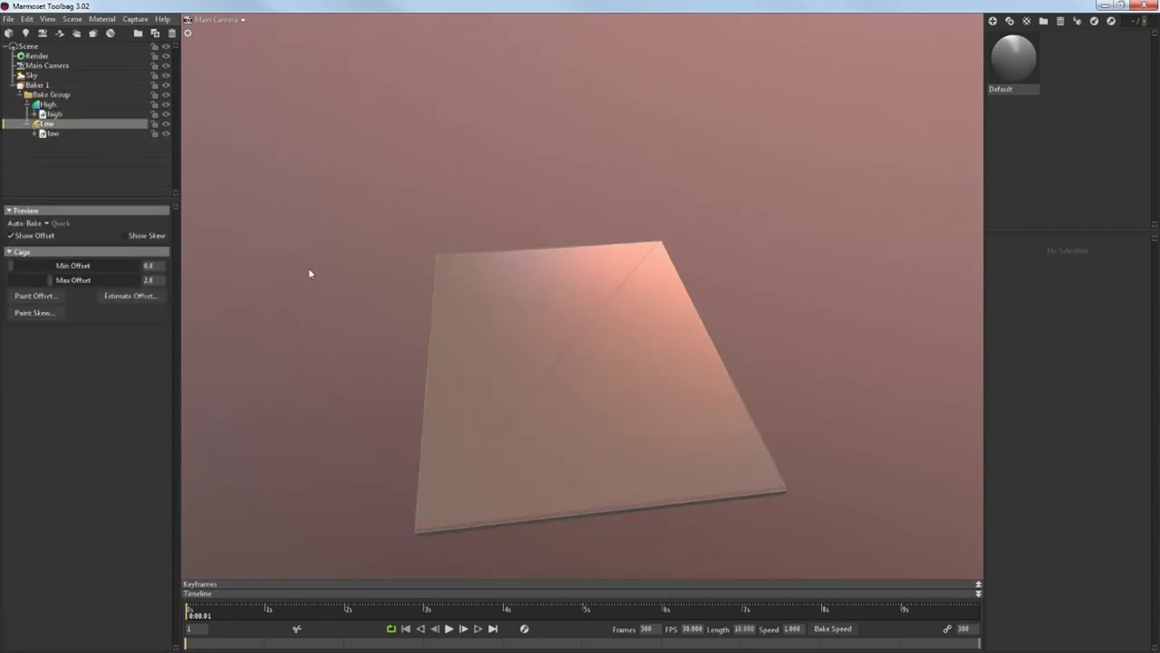
# - Set the baker's Max Offset to 0.1 and return to the bake settings
pyautogui.moveTo(309, 273); pyautogui.dragTo(353, 220)
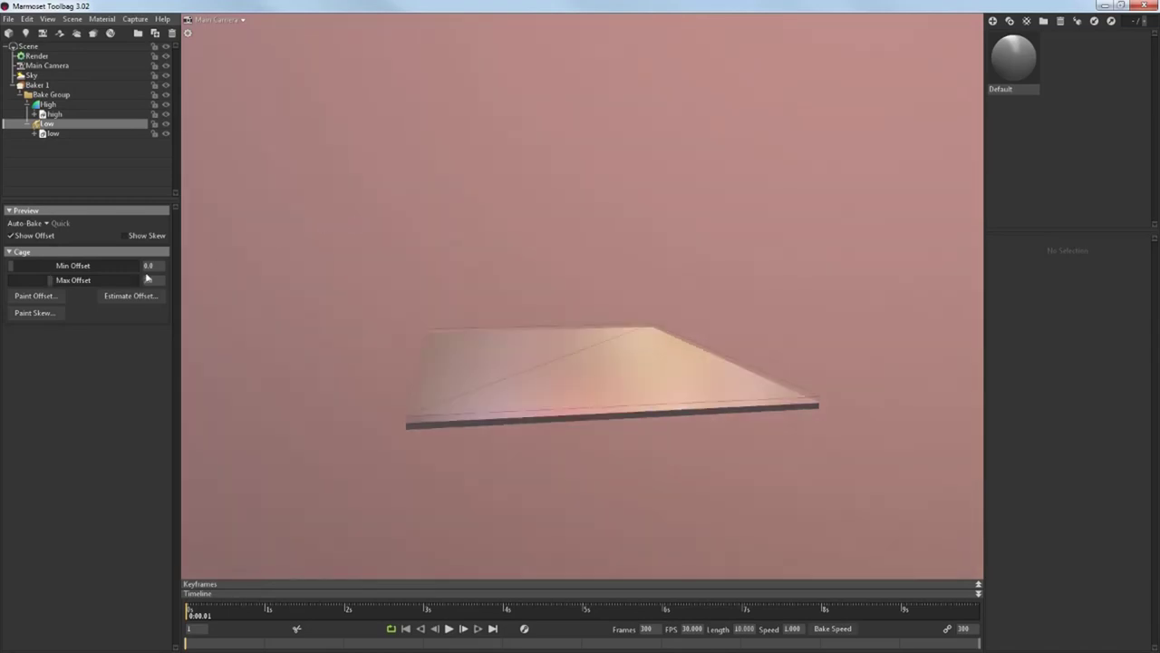
pyautogui.write('0.1')
pyautogui.press('Return')
pyautogui.moveTo(332, 237); pyautogui.dragTo(328, 290)
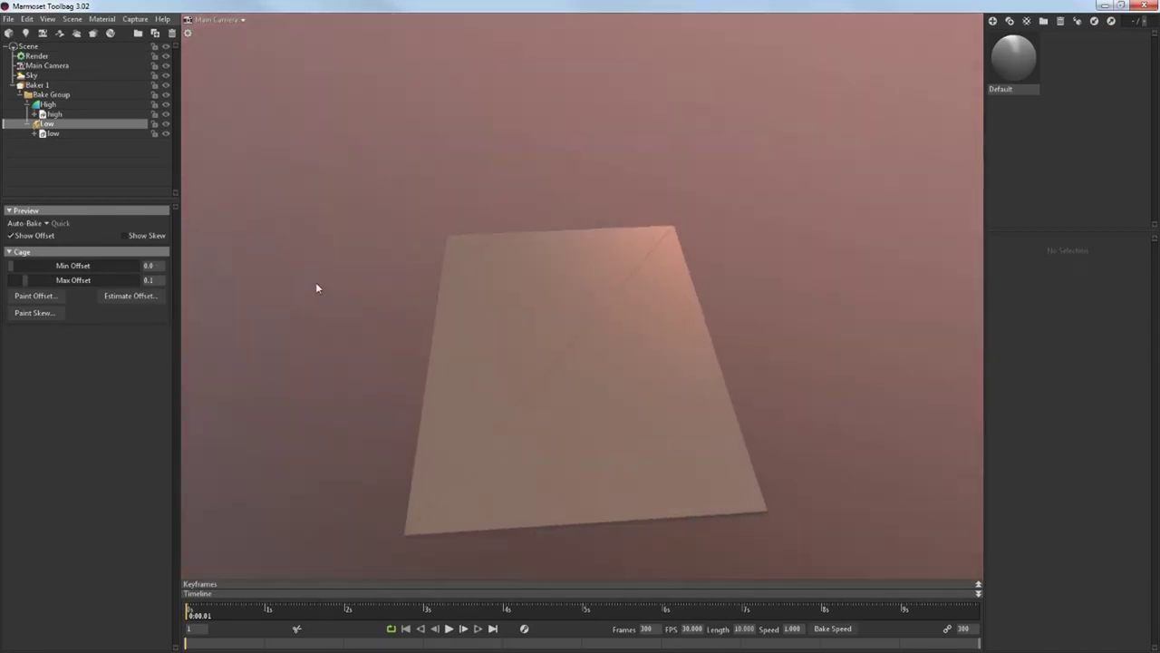
pyautogui.click(36, 84)
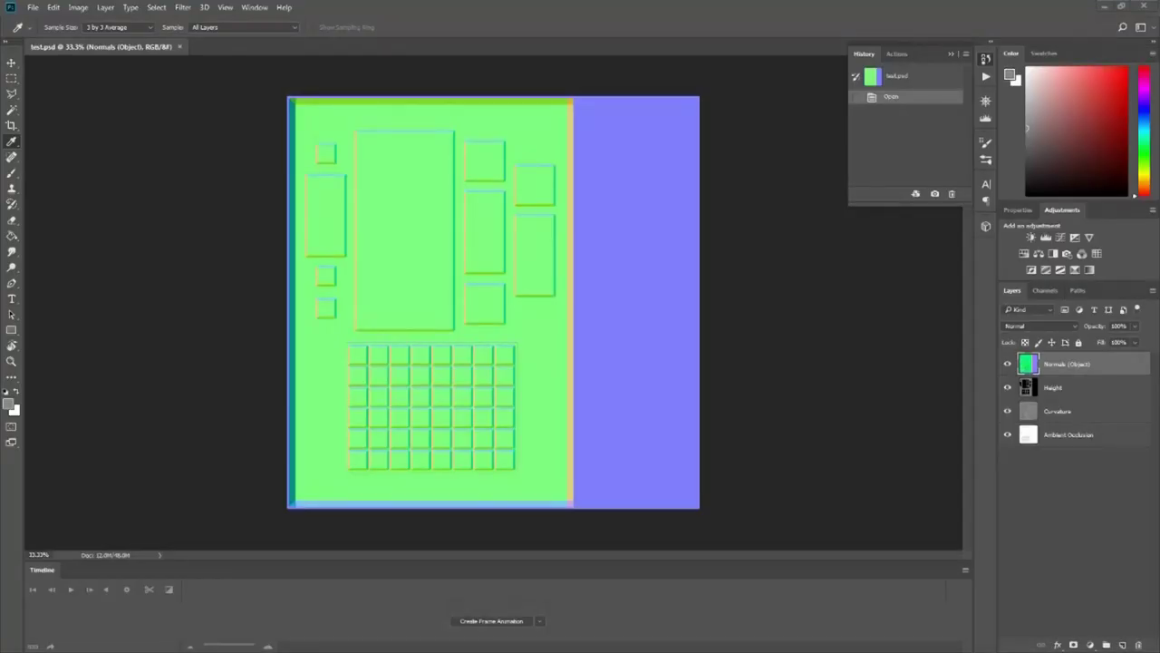
# - Inspect the baked maps and multiply ambient occlusion over a new grey base layer
pyautogui.click(1007, 364)
pyautogui.keyDown('alt'); pyautogui.scroll(3, 474, 355); pyautogui.keyUp('alt')
pyautogui.keyDown('alt'); pyautogui.scroll(-1, 530, 370); pyautogui.keyUp('alt')
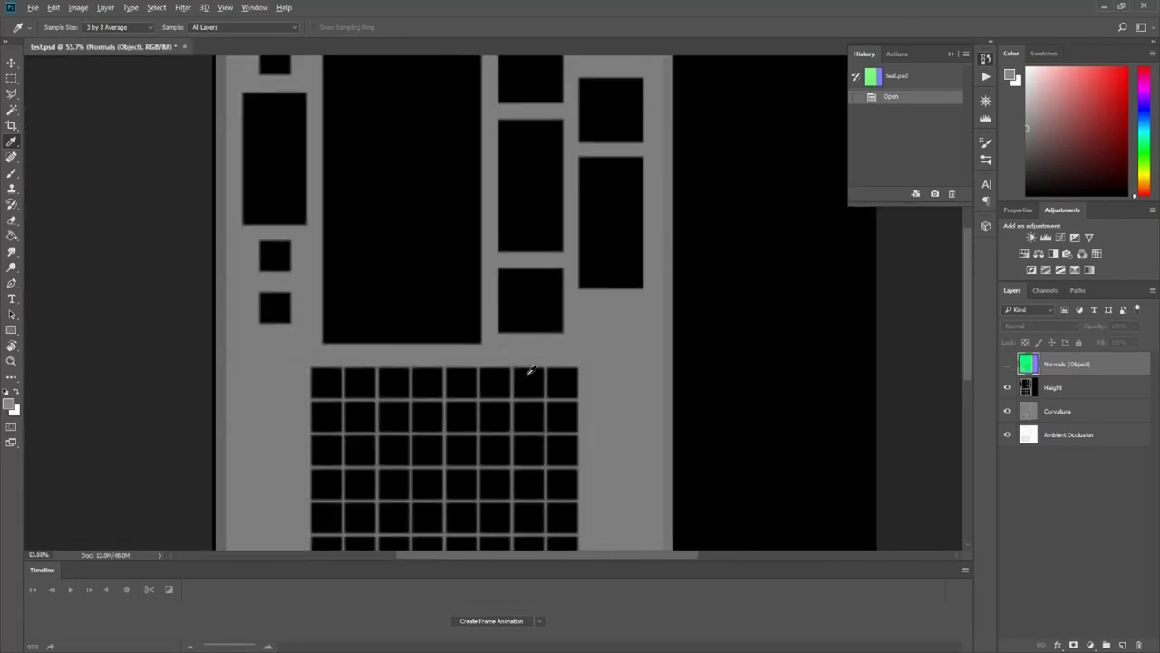
pyautogui.keyDown('alt'); pyautogui.scroll(-2, 531, 370); pyautogui.keyUp('alt')
pyautogui.click(1008, 387)
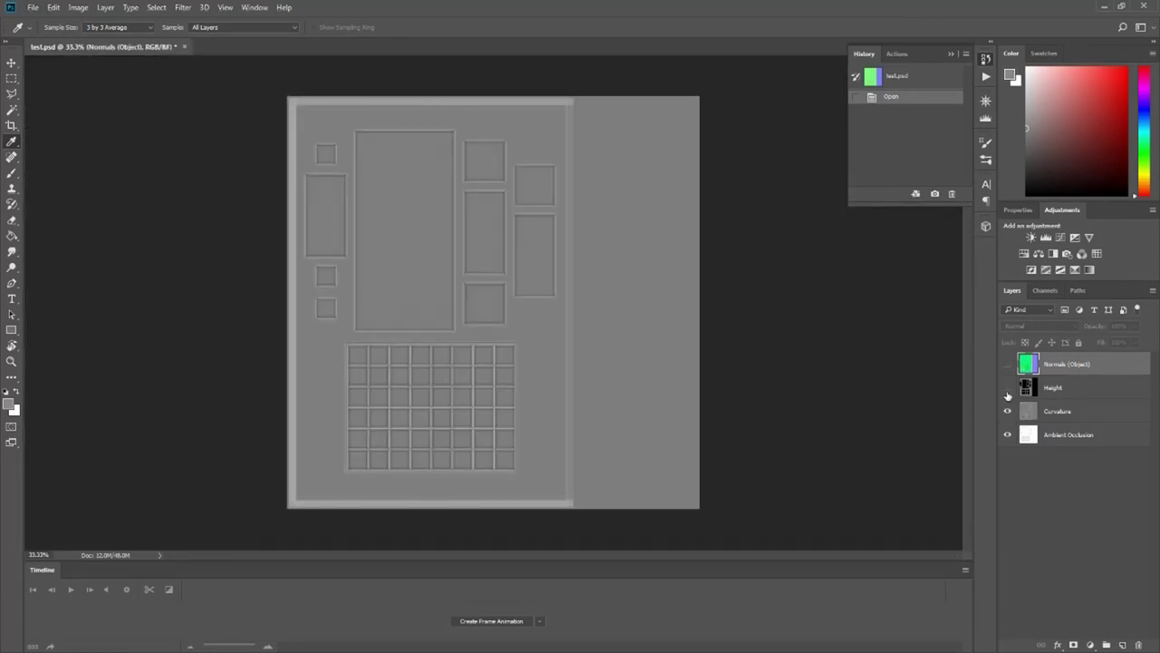
pyautogui.click(1007, 412)
pyautogui.click(1041, 326)
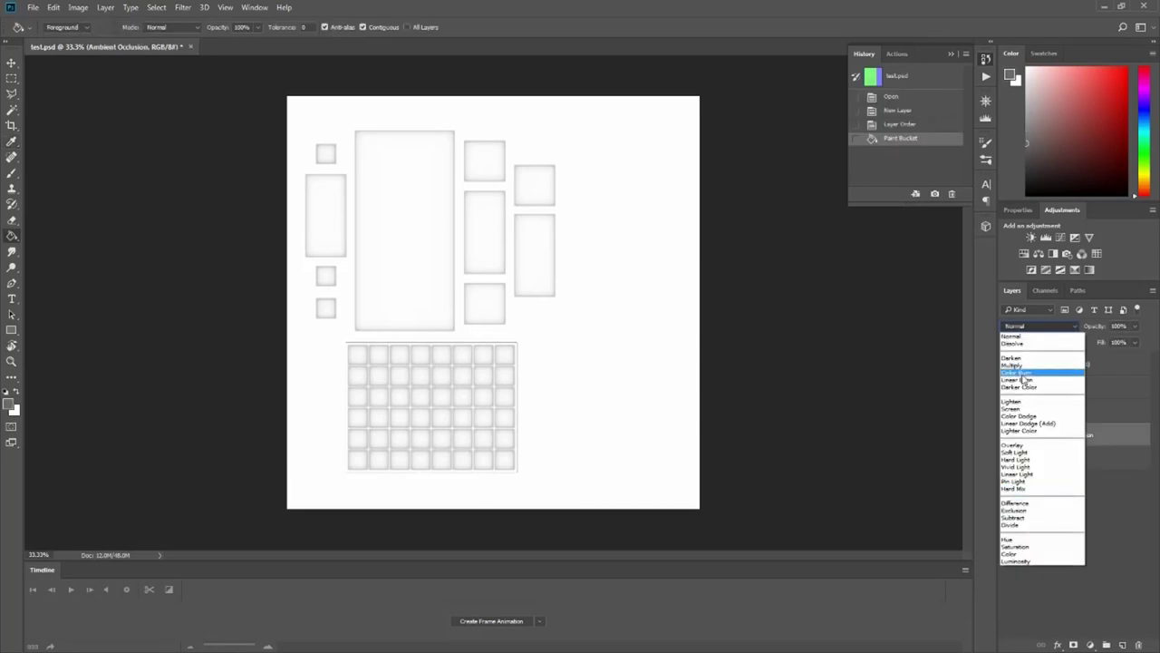
pyautogui.click(1023, 368)
# - Show the Curvature layer again and blend it as Overlay
pyautogui.click(1007, 412)
pyautogui.click(1057, 411)
pyautogui.click(1041, 325)
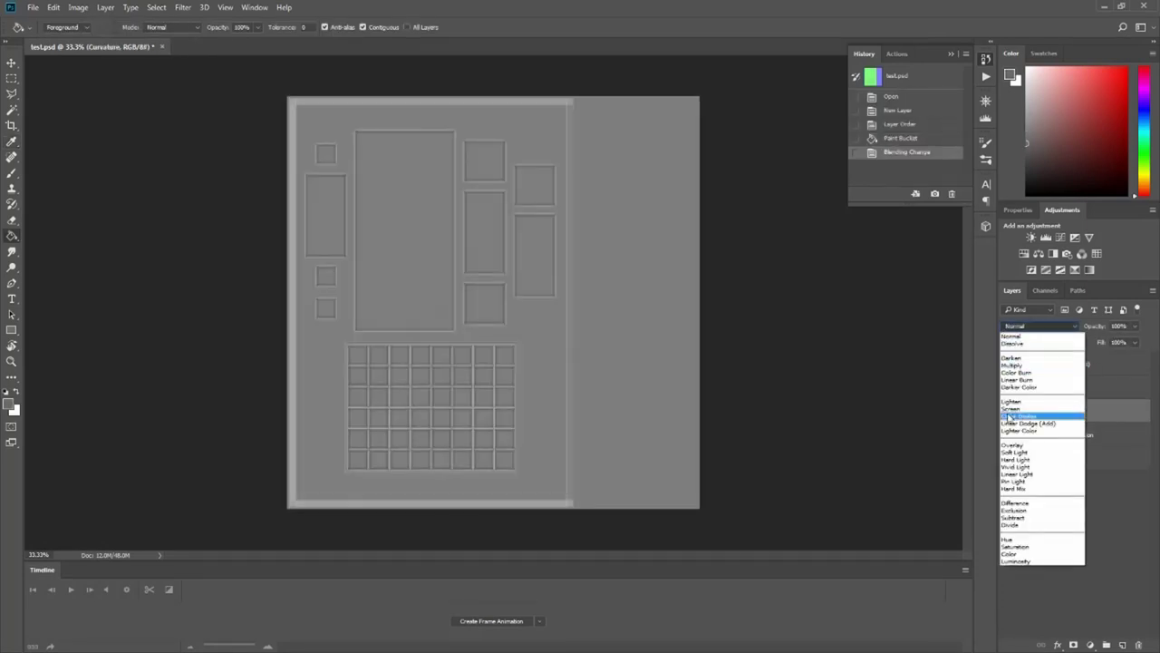
pyautogui.click(1034, 426)
pyautogui.keyDown('alt'); pyautogui.scroll(3, 466, 321); pyautogui.keyUp('alt')
pyautogui.keyDown('alt'); pyautogui.scroll(-2, 465, 326); pyautogui.keyUp('alt')
pyautogui.keyDown('alt'); pyautogui.scroll(-1, 464, 327); pyautogui.keyUp('alt')
# - Select all of the normal map's Blue channel, then hide the normal map layer
pyautogui.click(1007, 363)
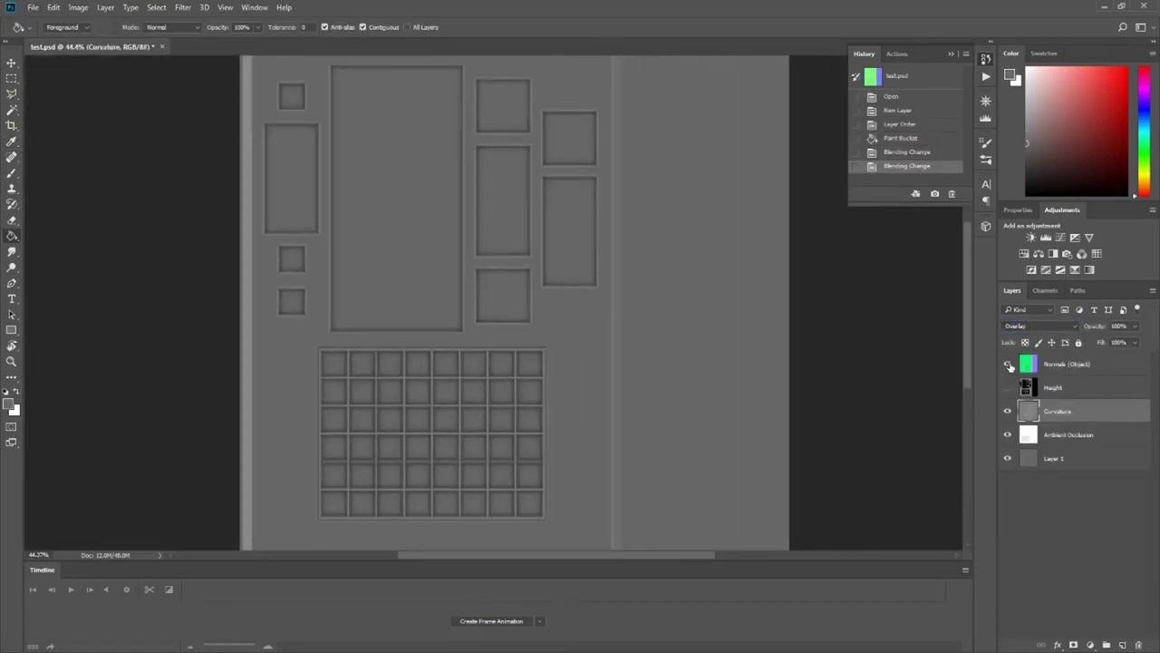
pyautogui.click(1056, 364)
pyautogui.click(1045, 290)
pyautogui.click(1026, 334)
pyautogui.click(1025, 357)
pyautogui.click(1026, 379)
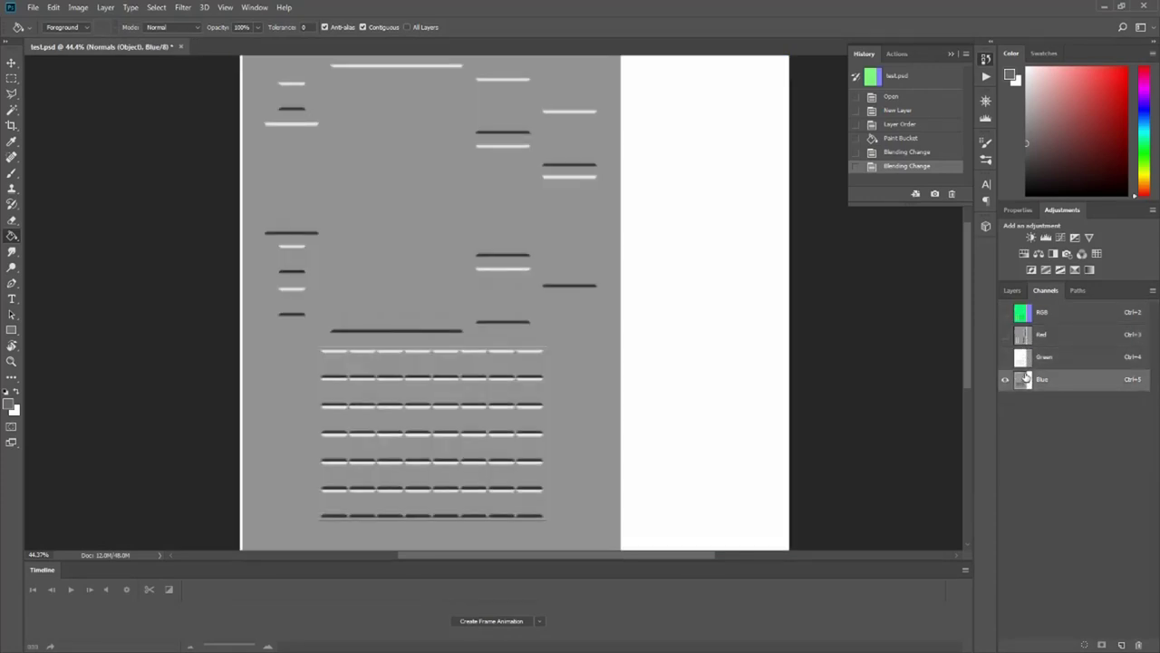
pyautogui.hotkey('ctrl', 'a')
pyautogui.click(1012, 290)
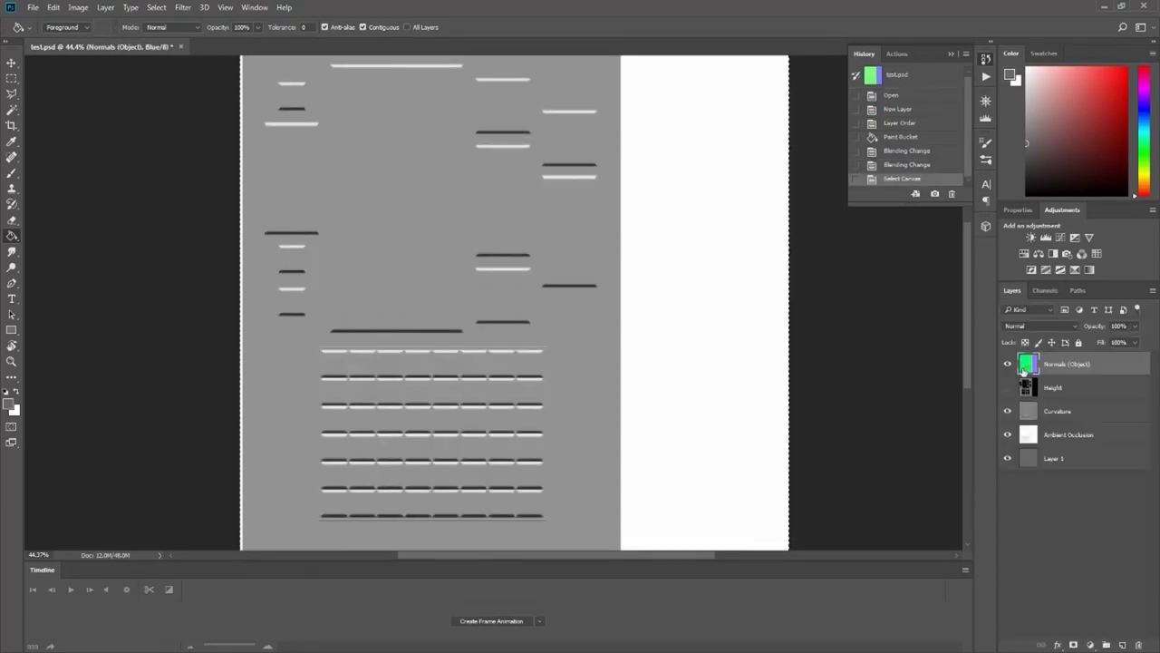
pyautogui.click(1030, 412)
pyautogui.click(1007, 363)
# - Paste the blue channel as Layer 2, invert it and blend it as Overlay
pyautogui.hotkey('ctrl', 'v')
pyautogui.hotkey('ctrl', 'i')
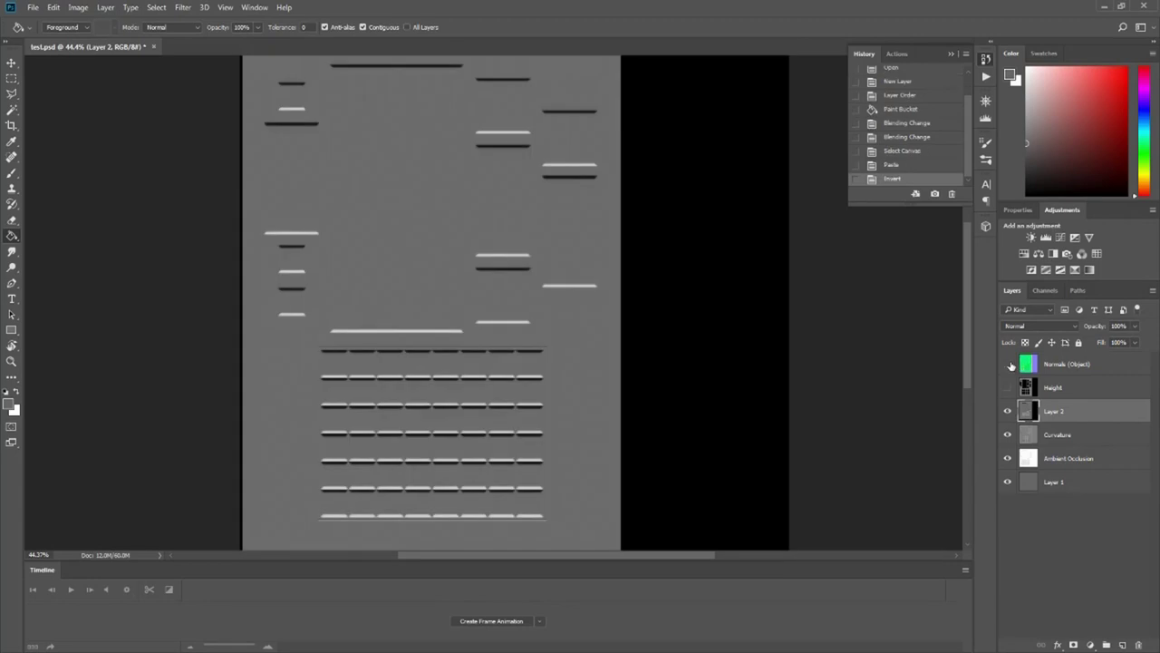
pyautogui.click(1015, 326)
pyautogui.click(1034, 435)
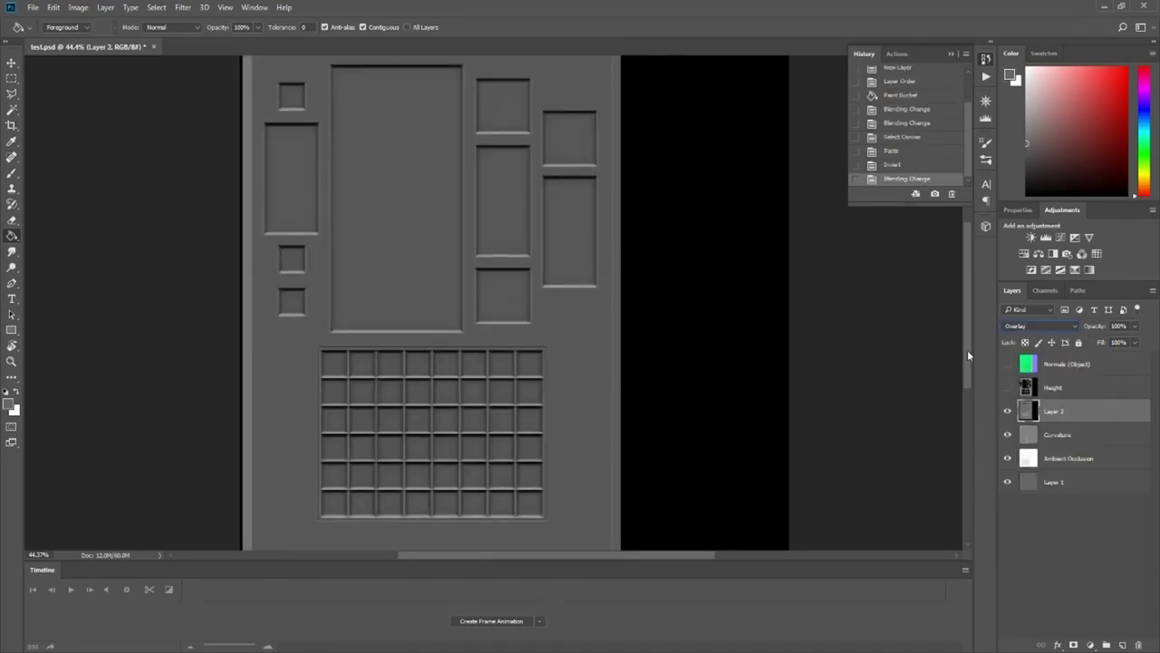
pyautogui.click(1007, 411)
pyautogui.click(1007, 387)
# - Set the Height layer to Overlay blending at 20% opacity
pyautogui.click(1056, 387)
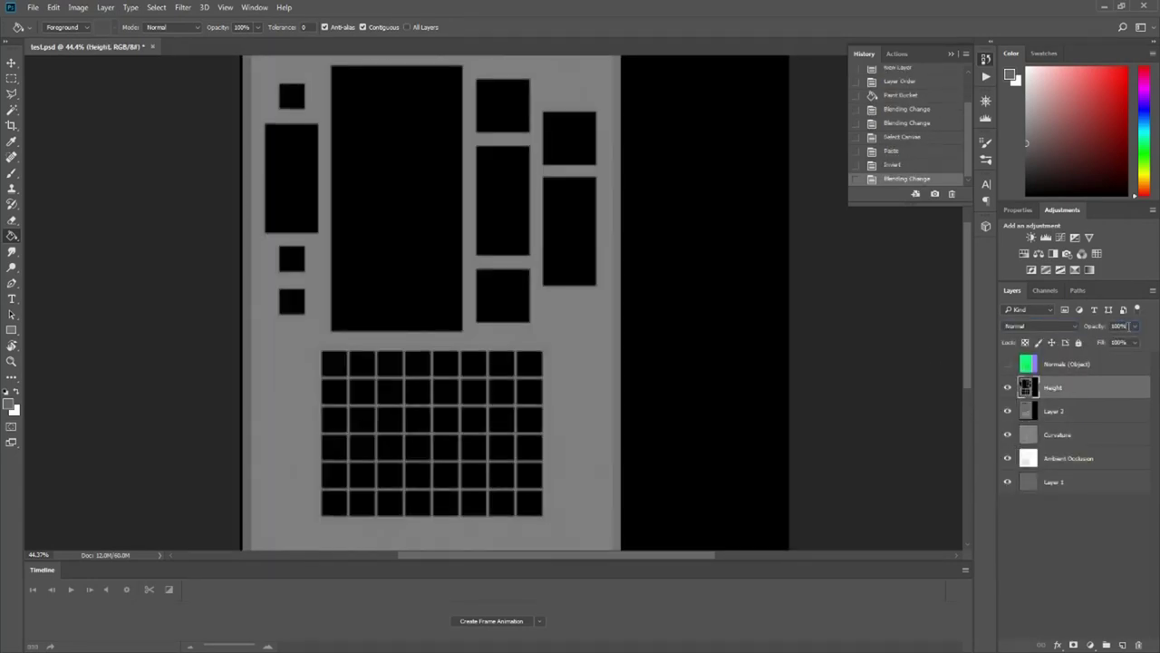
pyautogui.write('20')
pyautogui.press('Return')
pyautogui.click(1020, 326)
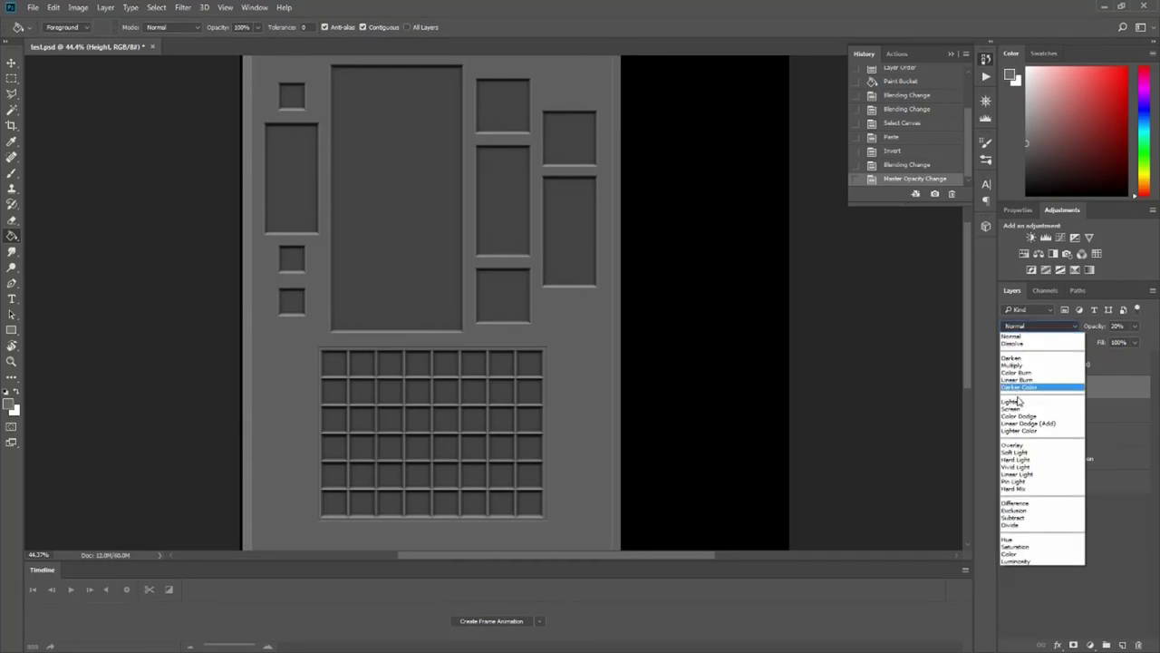
pyautogui.click(1013, 446)
pyautogui.keyDown('alt'); pyautogui.scroll(3, 517, 407); pyautogui.keyUp('alt')
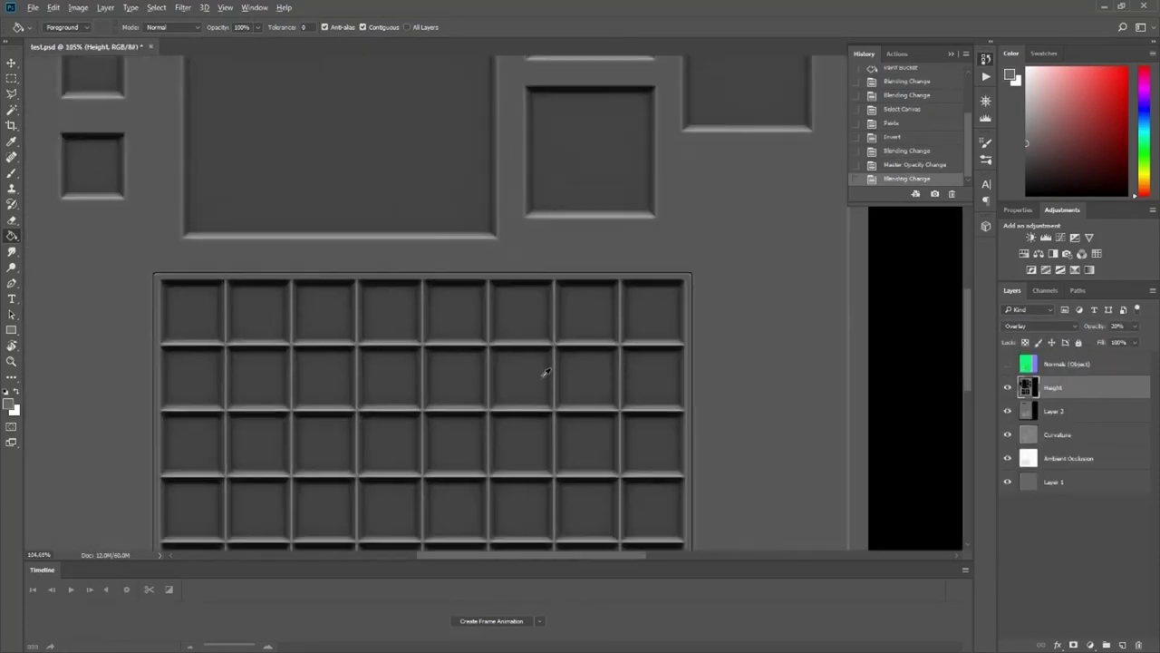
pyautogui.keyDown('alt'); pyautogui.scroll(-5, 544, 375); pyautogui.keyUp('alt')
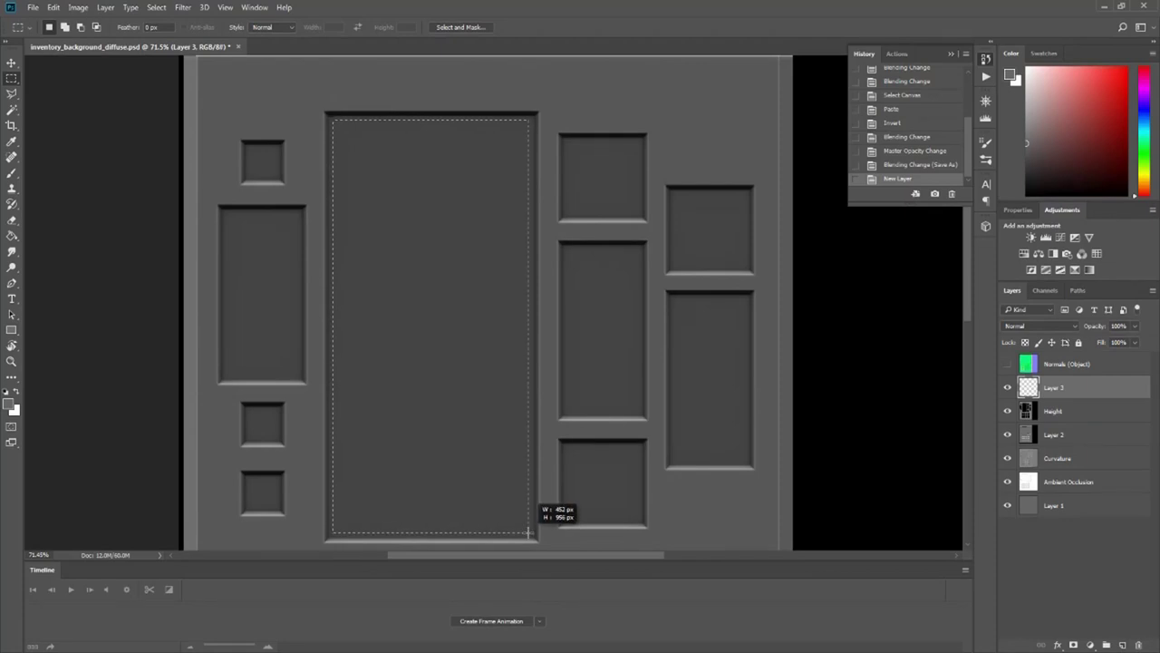
# - Fill a marquee over the tall central panel with black and deselect
pyautogui.moveTo(527, 532); pyautogui.dragTo(528, 533)
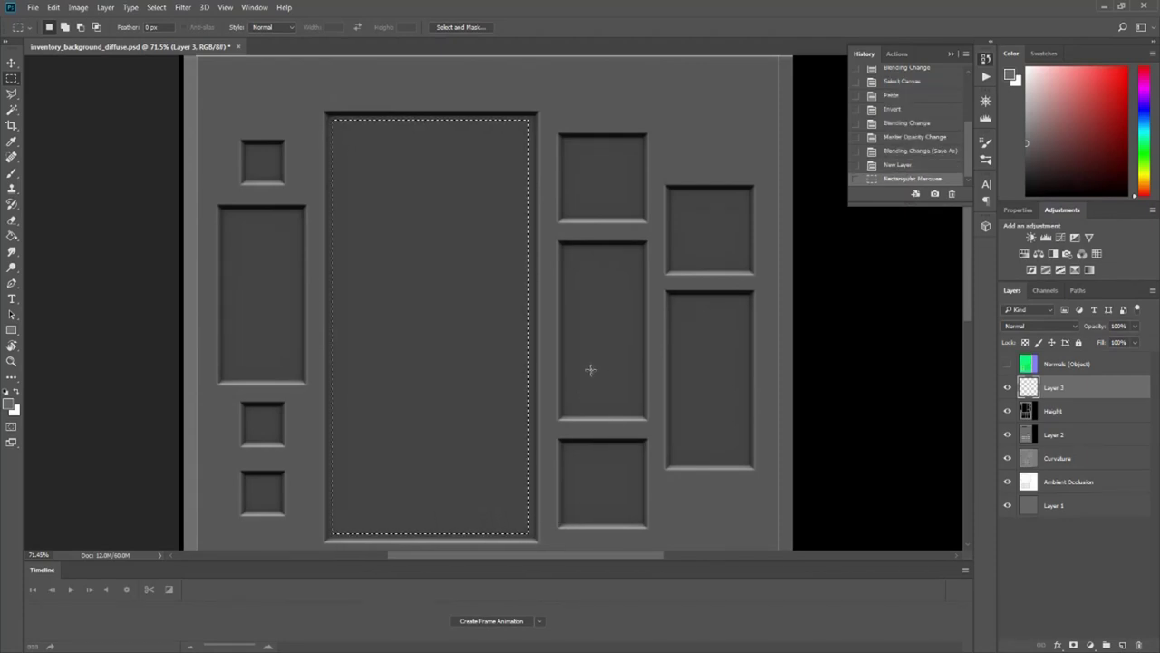
pyautogui.press('g')
pyautogui.press('d')
pyautogui.click(521, 288)
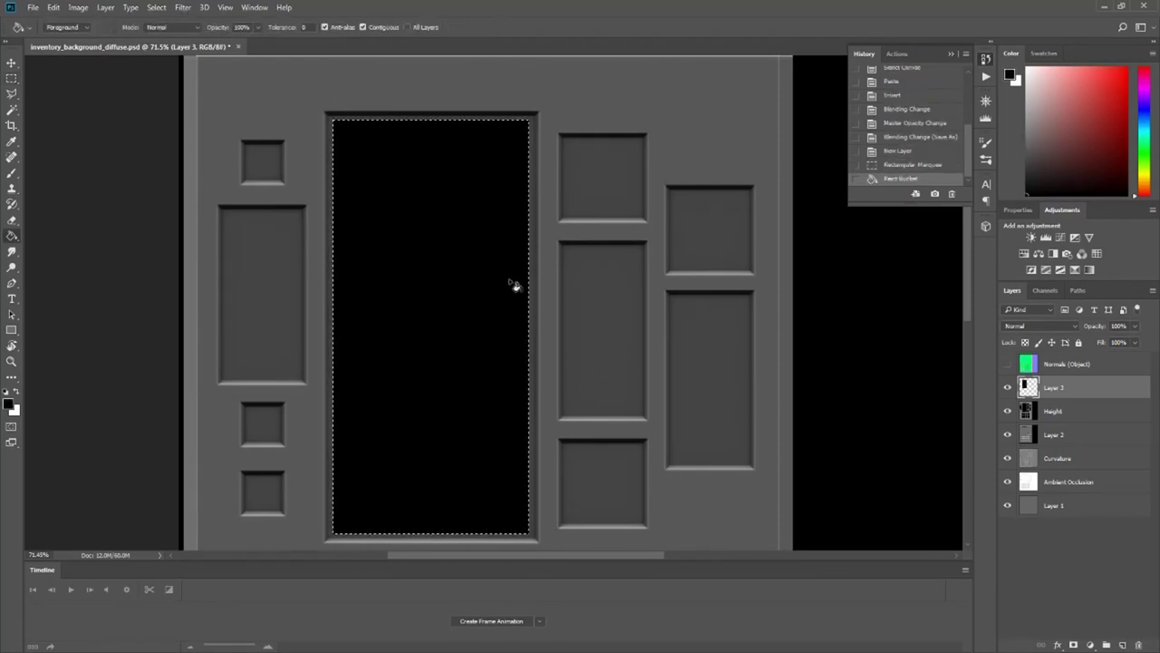
pyautogui.press('m')
pyautogui.hotkey('ctrl', 'd')
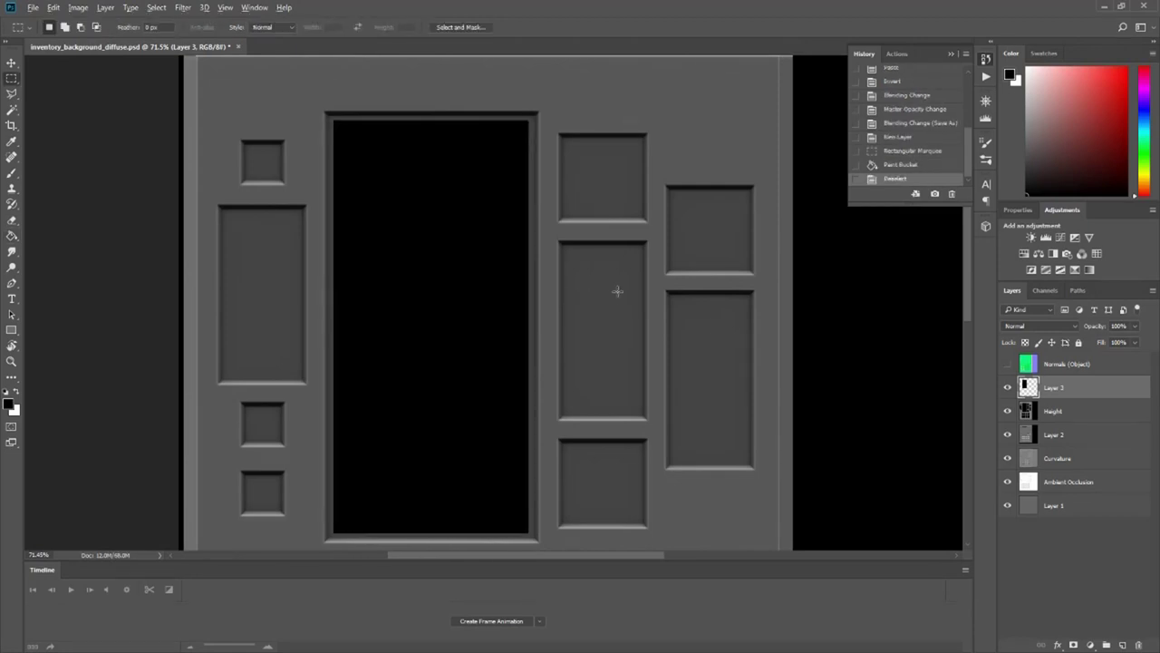
# - Free Transform the black rectangle to stretch its right edge slightly wider
pyautogui.keyDown('alt'); pyautogui.scroll(-1, 617, 291); pyautogui.keyUp('alt')
pyautogui.keyDown('alt'); pyautogui.scroll(-1, 575, 311); pyautogui.keyUp('alt')
pyautogui.keyDown('alt'); pyautogui.scroll(-1, 572, 326); pyautogui.keyUp('alt')
pyautogui.keyDown('alt'); pyautogui.scroll(3, 571, 338); pyautogui.keyUp('alt')
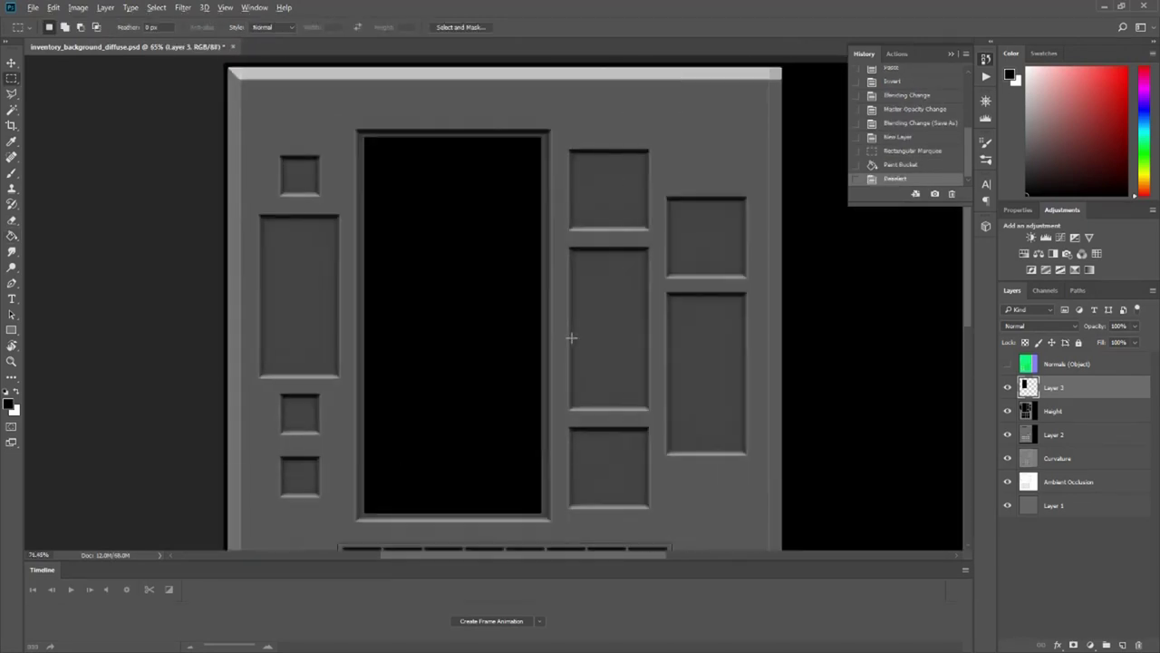
pyautogui.keyDown('alt'); pyautogui.scroll(1, 571, 338); pyautogui.keyUp('alt')
pyautogui.hotkey('ctrl', 't')
pyautogui.keyDown('alt'); pyautogui.scroll(2, 510, 106); pyautogui.keyUp('alt')
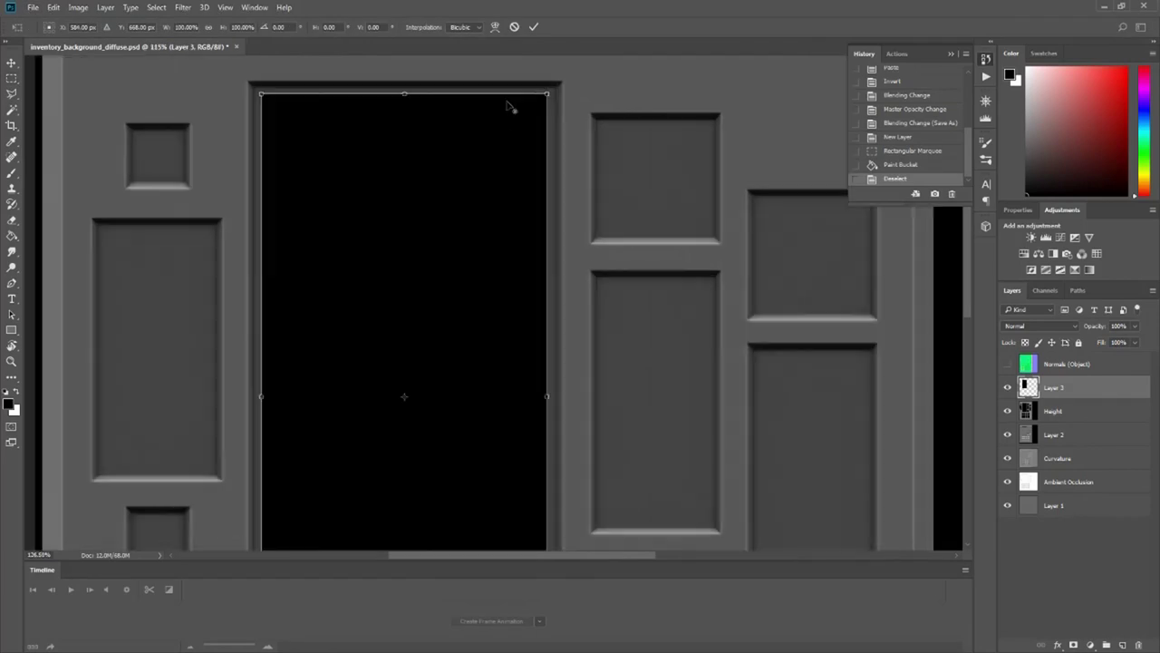
pyautogui.keyDown('alt'); pyautogui.scroll(3, 544, 119); pyautogui.keyUp('alt')
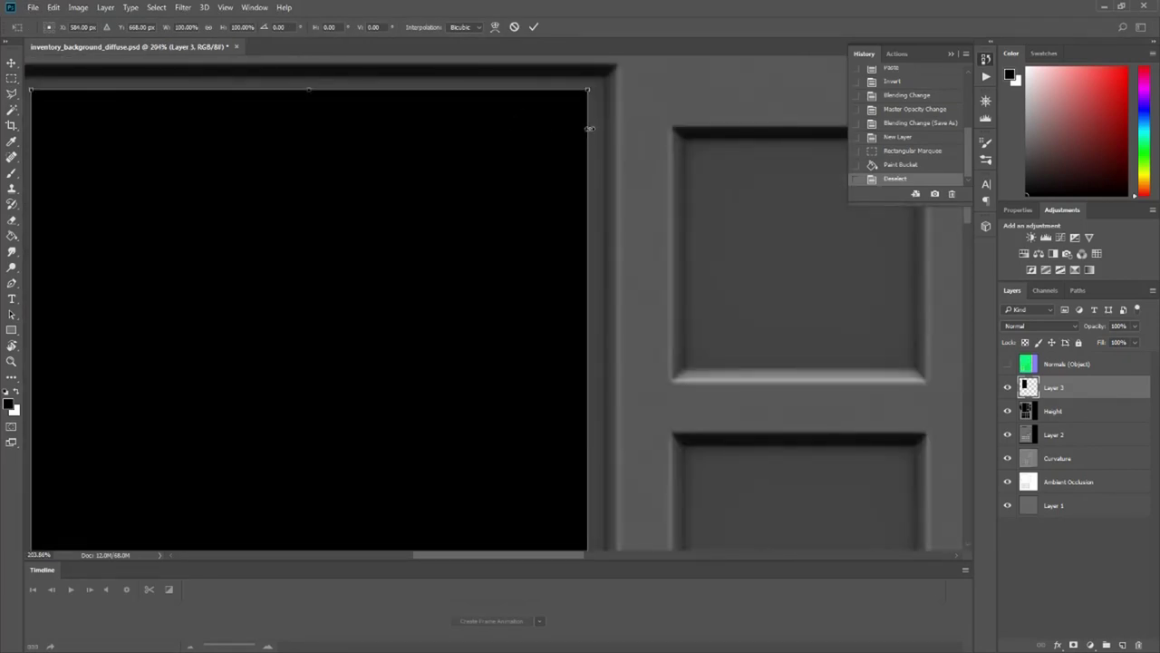
pyautogui.moveTo(589, 129); pyautogui.dragTo(592, 129)
pyautogui.press('Return')
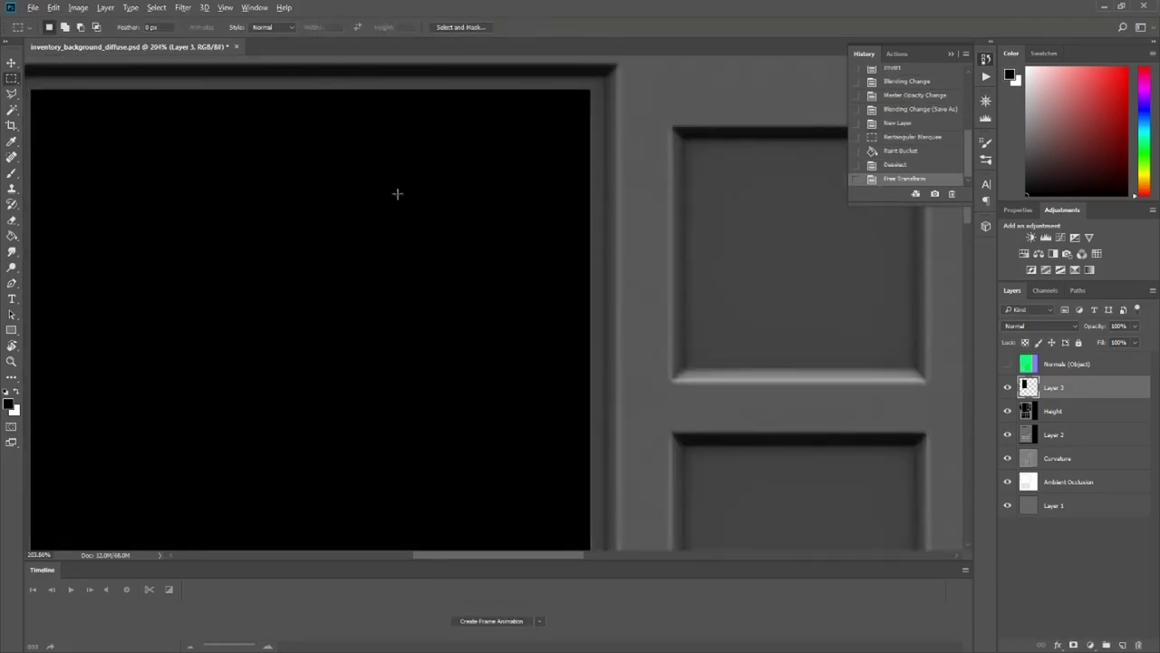
# - Inspect the black fill by zooming, panning and toggling Layer 3 on and off
pyautogui.keyDown('alt'); pyautogui.scroll(-2, 379, 191); pyautogui.keyUp('alt')
pyautogui.moveTo(378, 191); pyautogui.dragTo(448, 147)
pyautogui.scroll(-3, 435, 163)
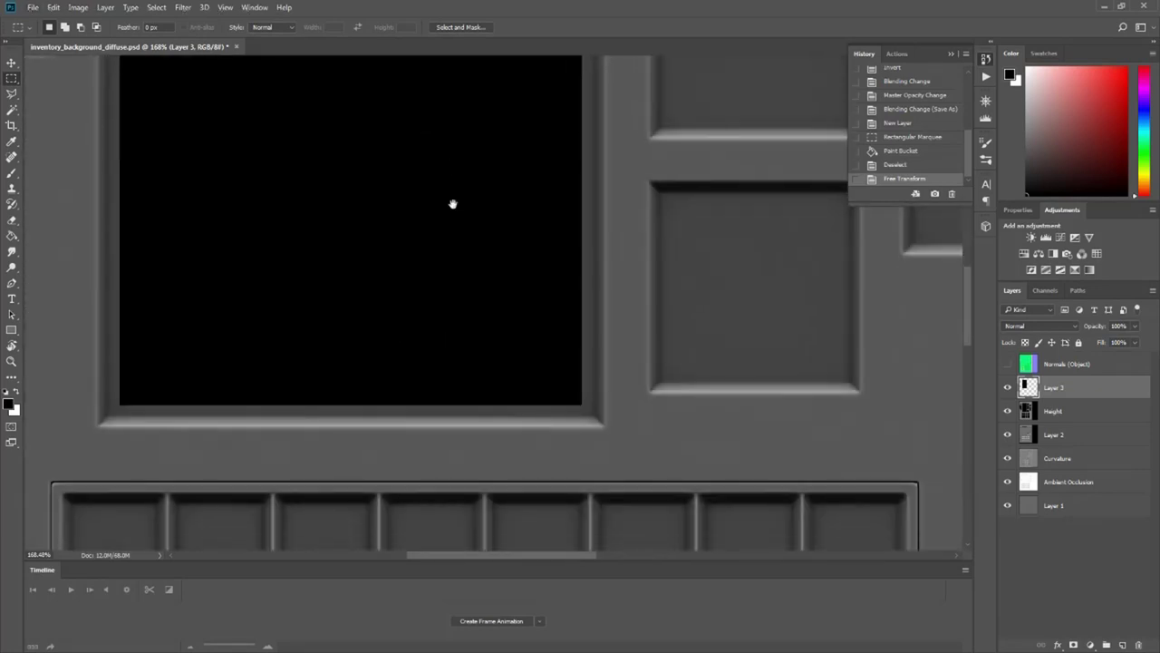
pyautogui.keyDown('alt'); pyautogui.scroll(-3, 469, 221); pyautogui.keyUp('alt')
pyautogui.scroll(3, 521, 362)
pyautogui.keyDown('alt'); pyautogui.scroll(-2, 529, 262); pyautogui.keyUp('alt')
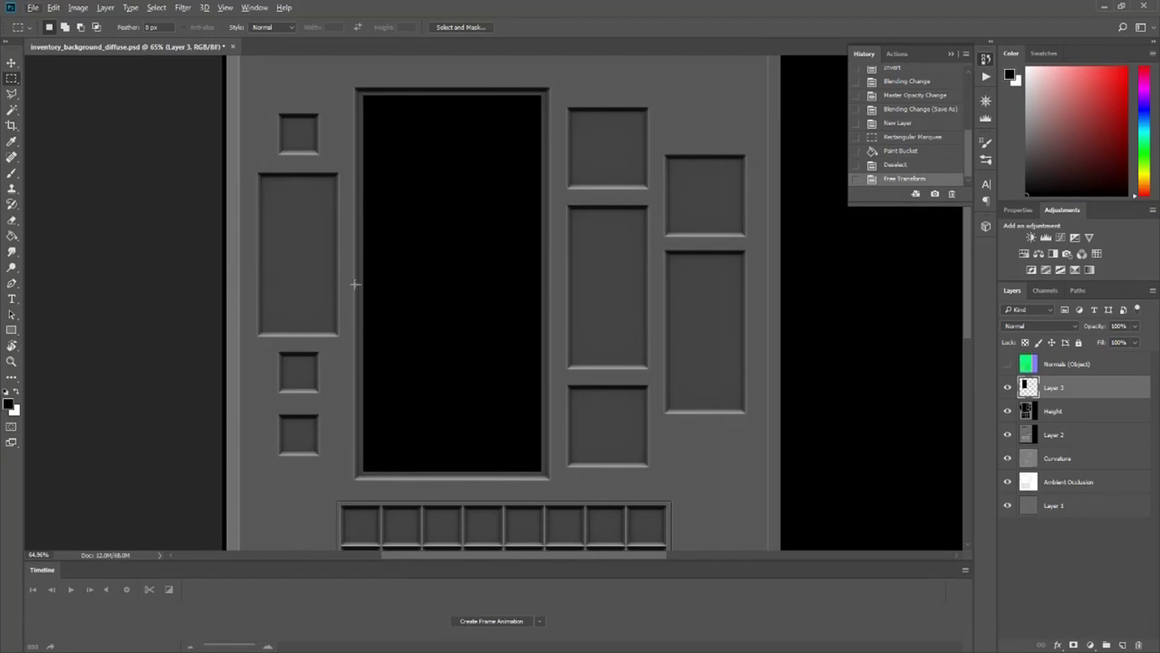
pyautogui.keyDown('alt'); pyautogui.scroll(1, 354, 285); pyautogui.keyUp('alt')
pyautogui.scroll(1, 361, 285)
pyautogui.keyDown('alt'); pyautogui.scroll(1, 364, 285); pyautogui.keyUp('alt')
pyautogui.keyDown('alt'); pyautogui.scroll(-1, 367, 285); pyautogui.keyUp('alt')
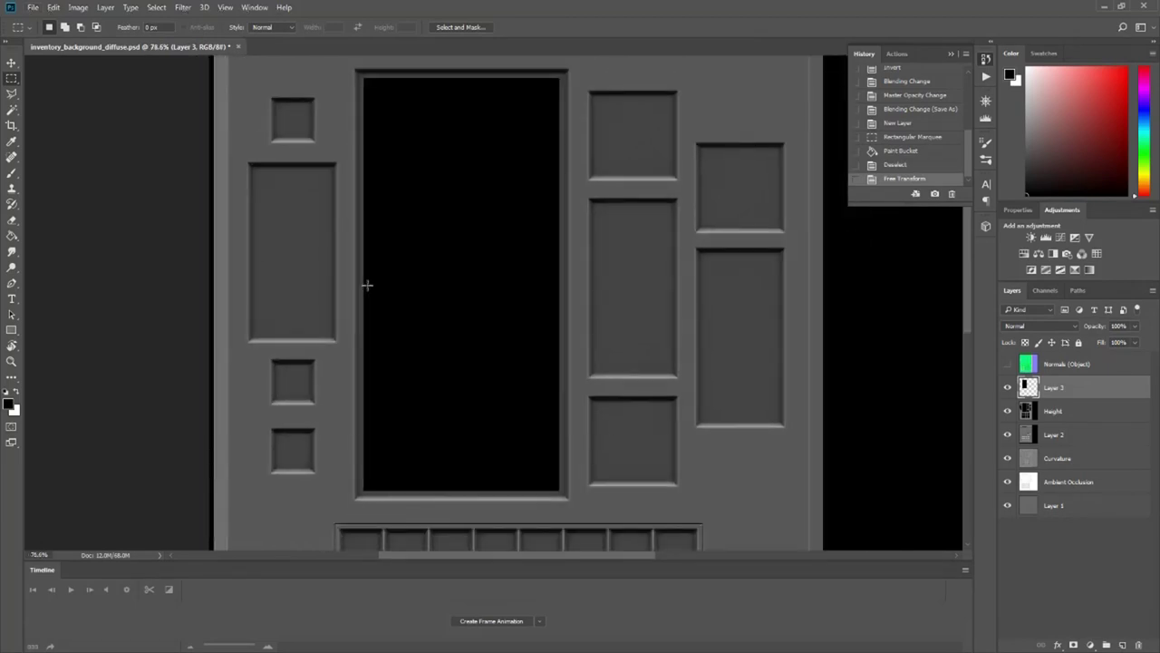
pyautogui.click(1006, 387)
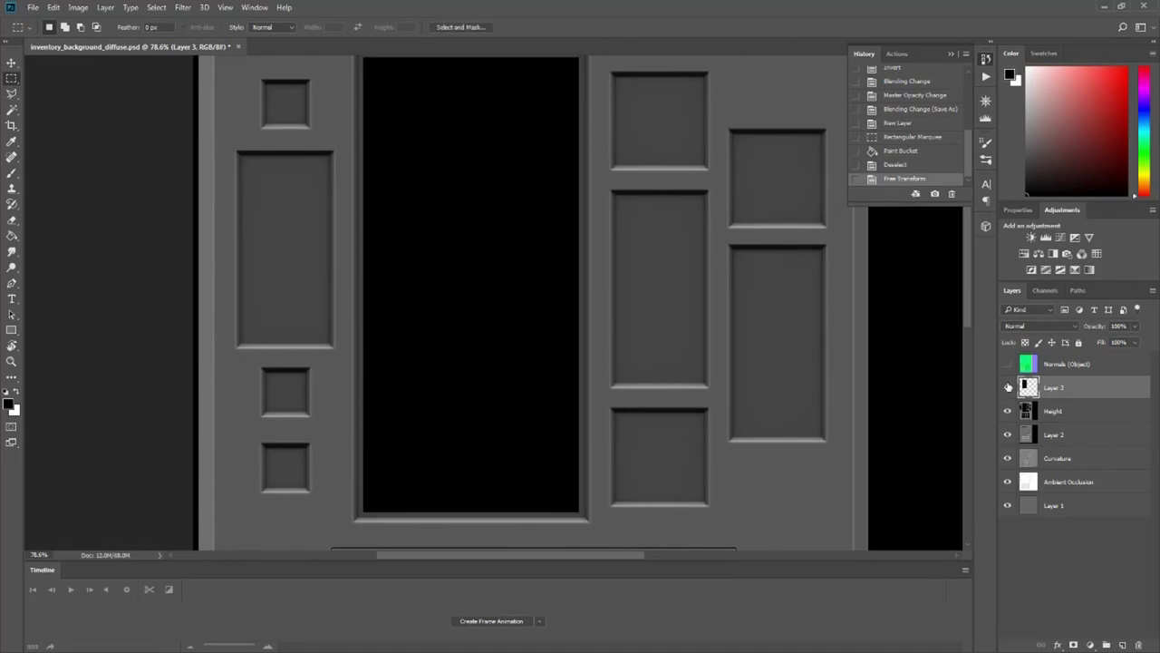
pyautogui.scroll(-1, 653, 408)
pyautogui.keyDown('alt'); pyautogui.scroll(-2, 634, 381); pyautogui.keyUp('alt')
pyautogui.keyDown('alt'); pyautogui.scroll(-1, 646, 385); pyautogui.keyUp('alt')
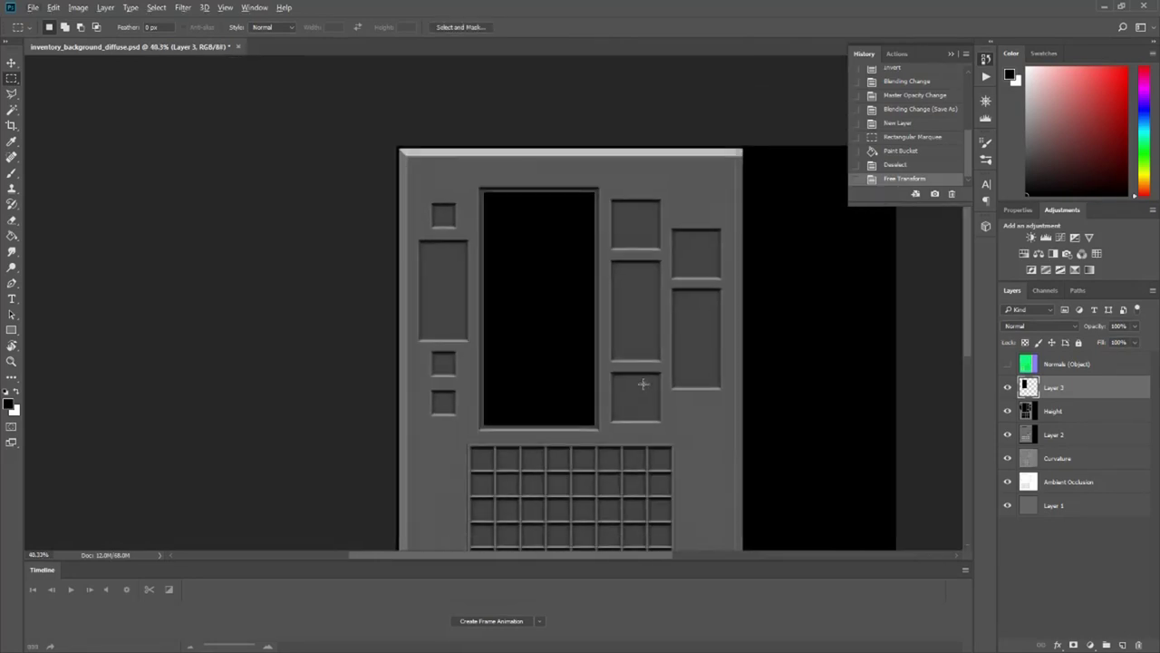
pyautogui.moveTo(642, 327); pyautogui.dragTo(629, 333)
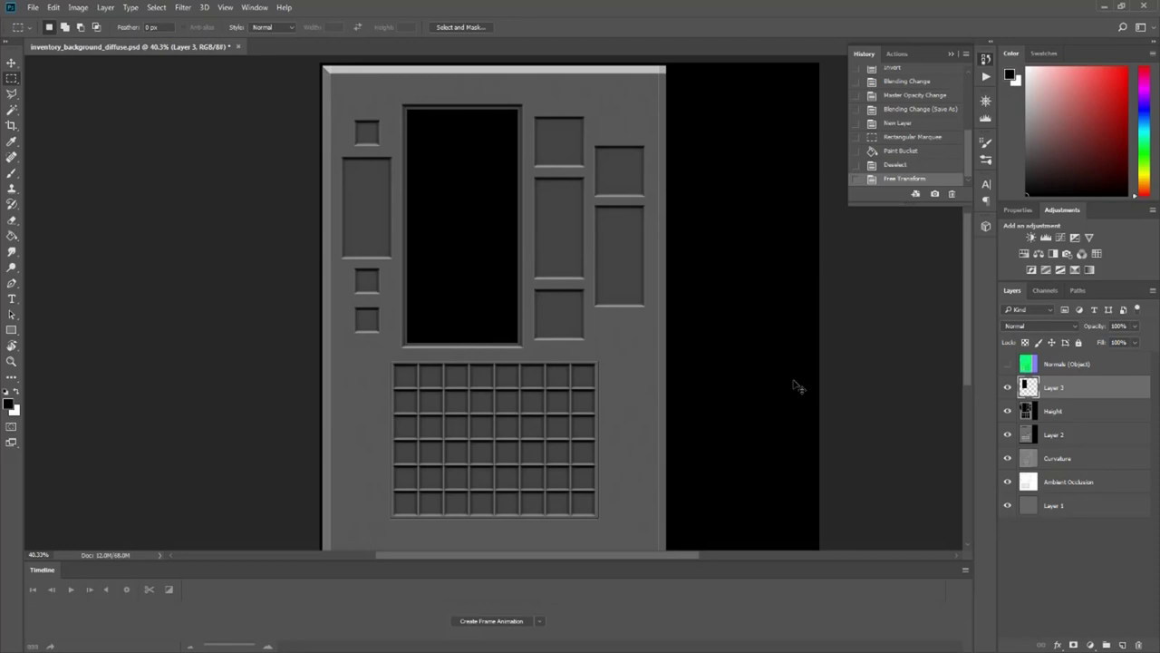
# - Save the texture and add UI_inventory_background to the Unity scene
pyautogui.hotkey('ctrl', 's')
pyautogui.hotkey('alt', 'Tab')
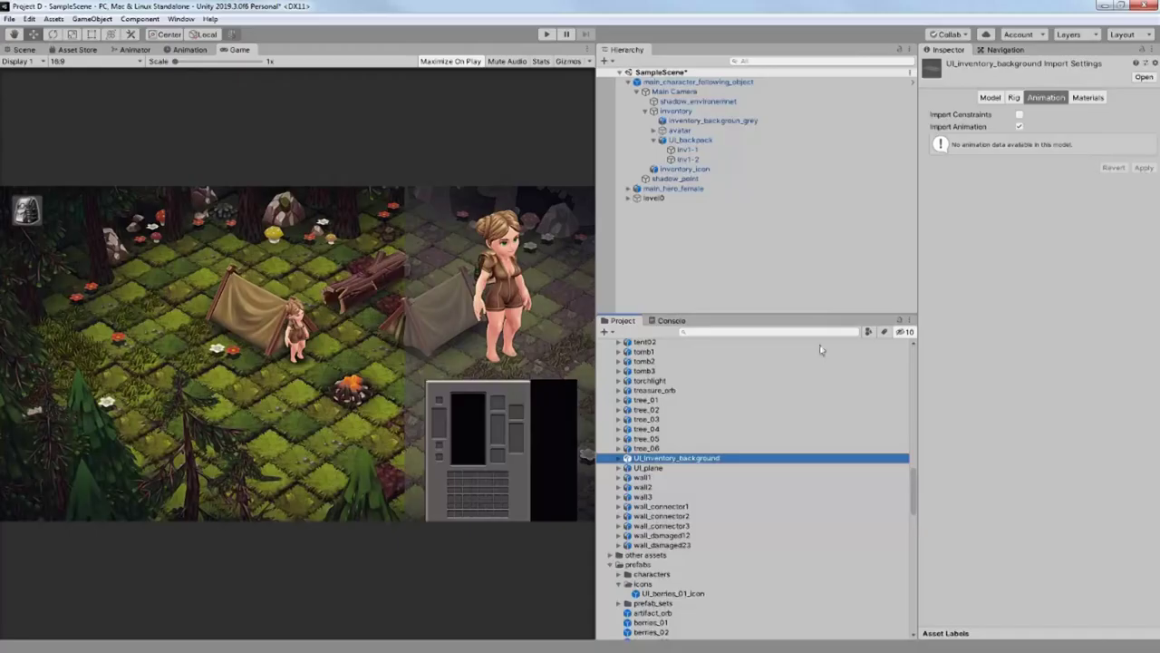
pyautogui.click(991, 99)
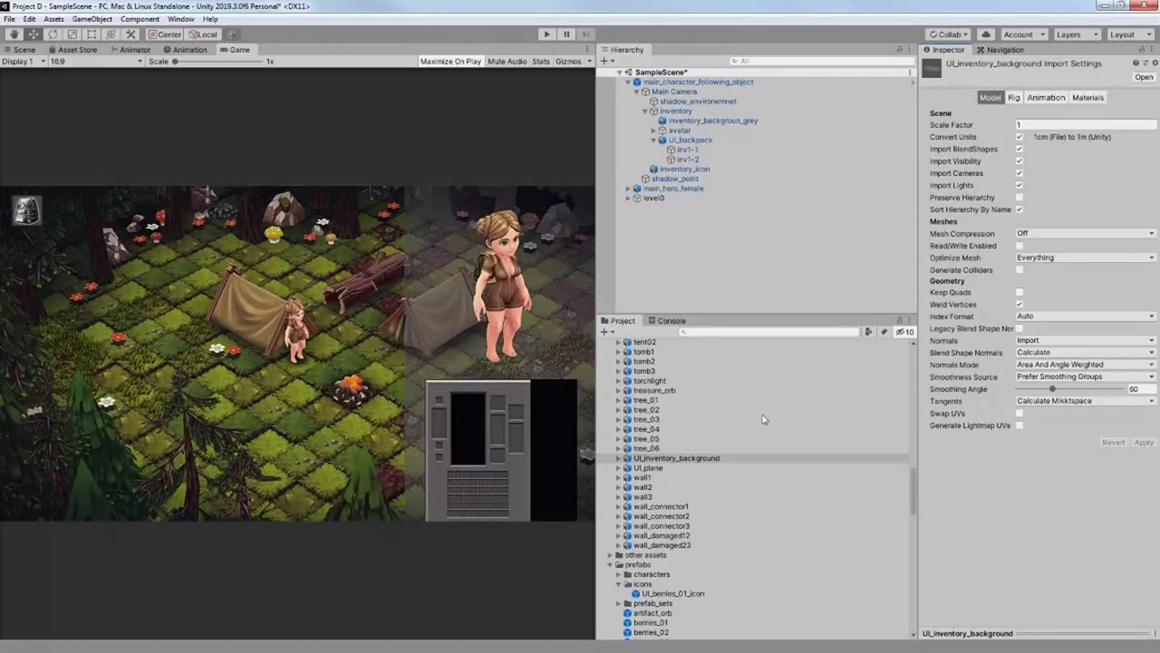
pyautogui.moveTo(716, 458); pyautogui.dragTo(704, 247)
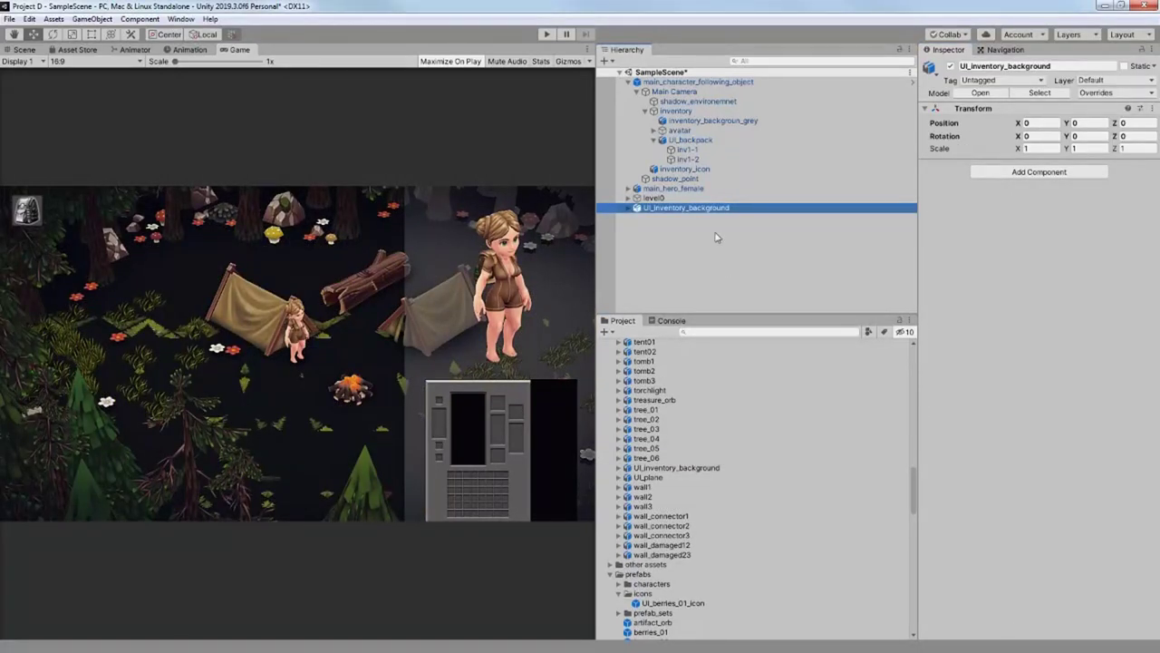
# - Select the old grey inventory background in the scene and try deleting it
pyautogui.click(28, 50)
pyautogui.scroll(-3, 280, 318)
pyautogui.scroll(-3, 285, 318)
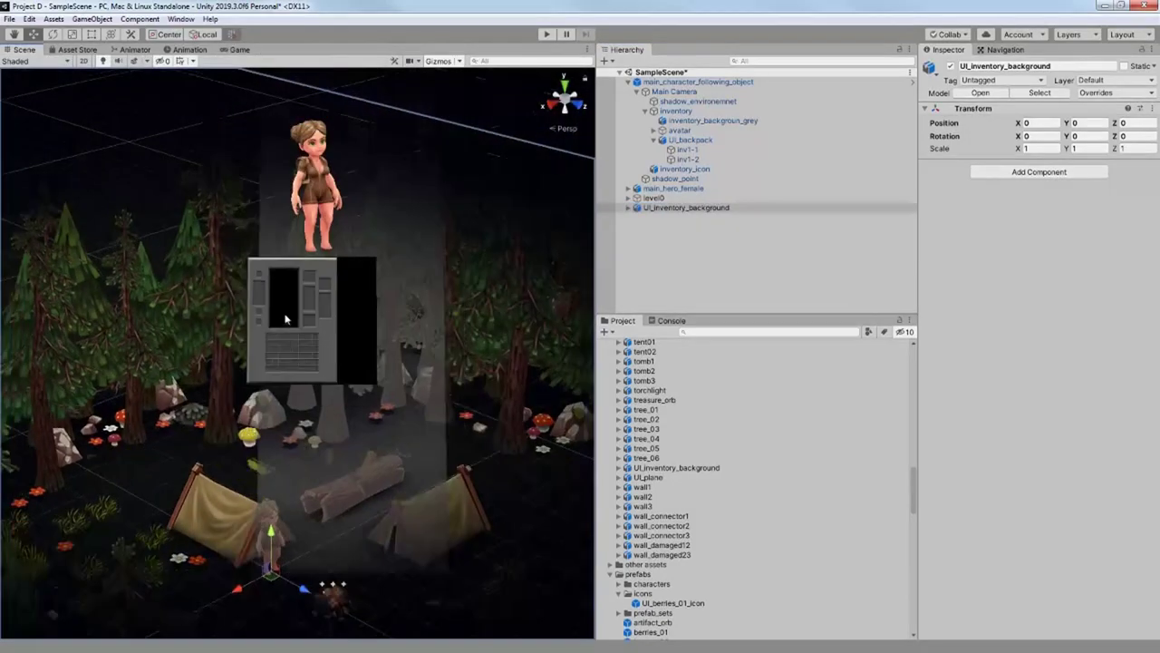
pyautogui.scroll(-2, 284, 313)
pyautogui.scroll(-3, 299, 308)
pyautogui.scroll(-3, 363, 304)
pyautogui.scroll(-3, 417, 301)
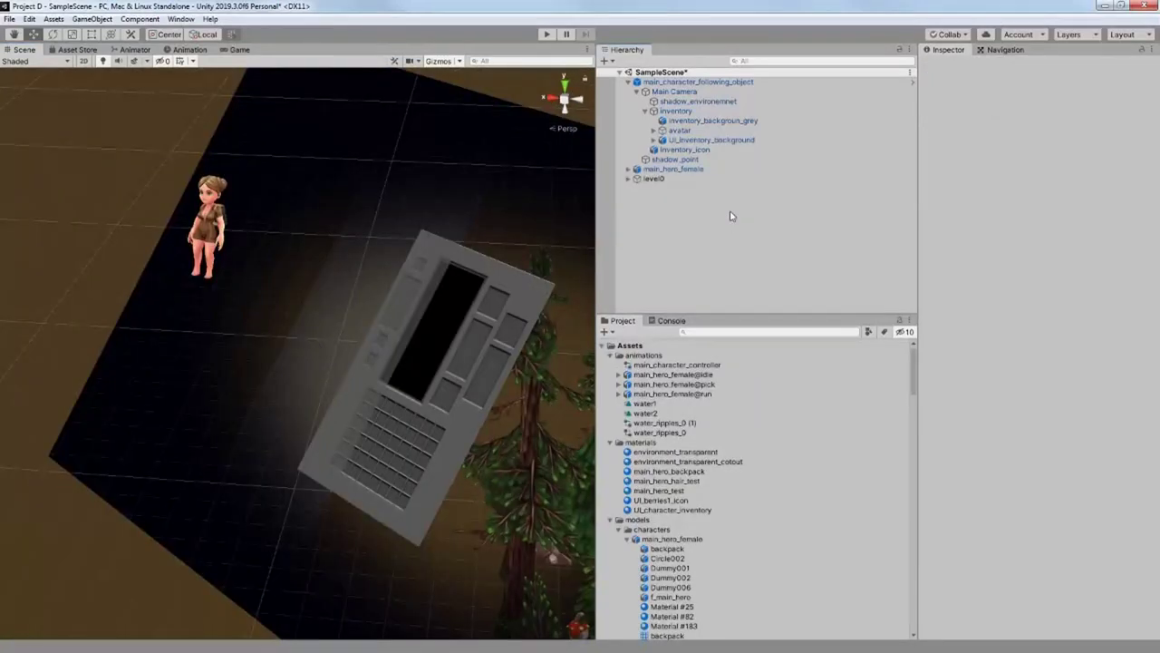
pyautogui.click(731, 121)
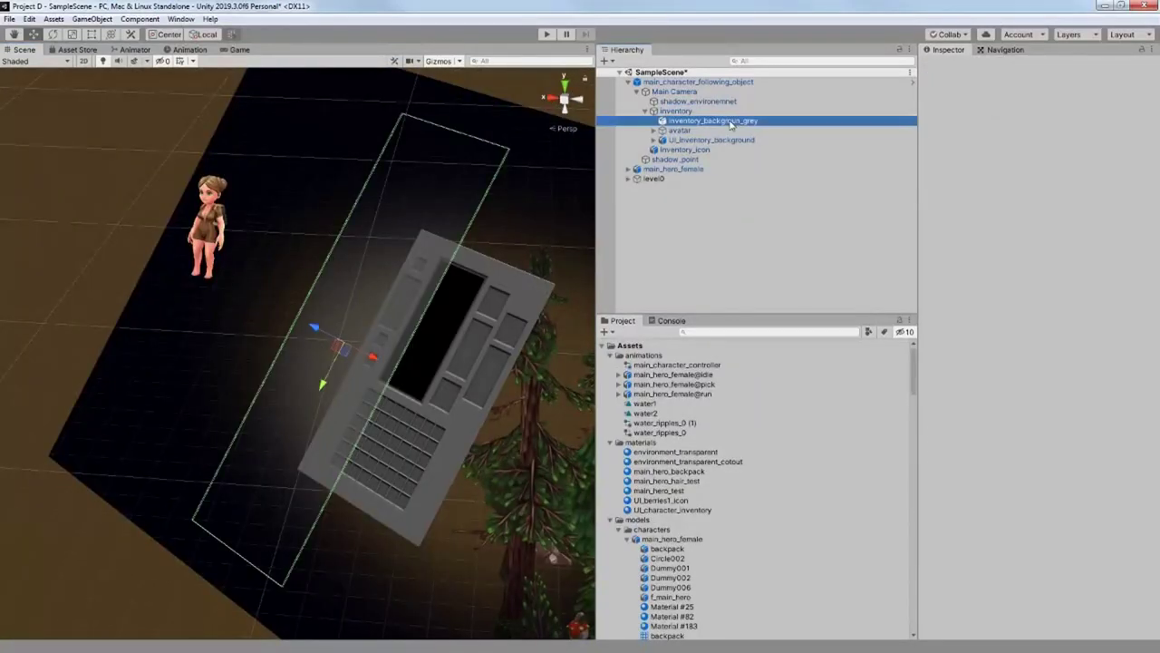
pyautogui.press('Delete')
pyautogui.press('Return')
# - Delete the grey background inside the prefab, return to the scene and select the new panel
pyautogui.click(672, 136)
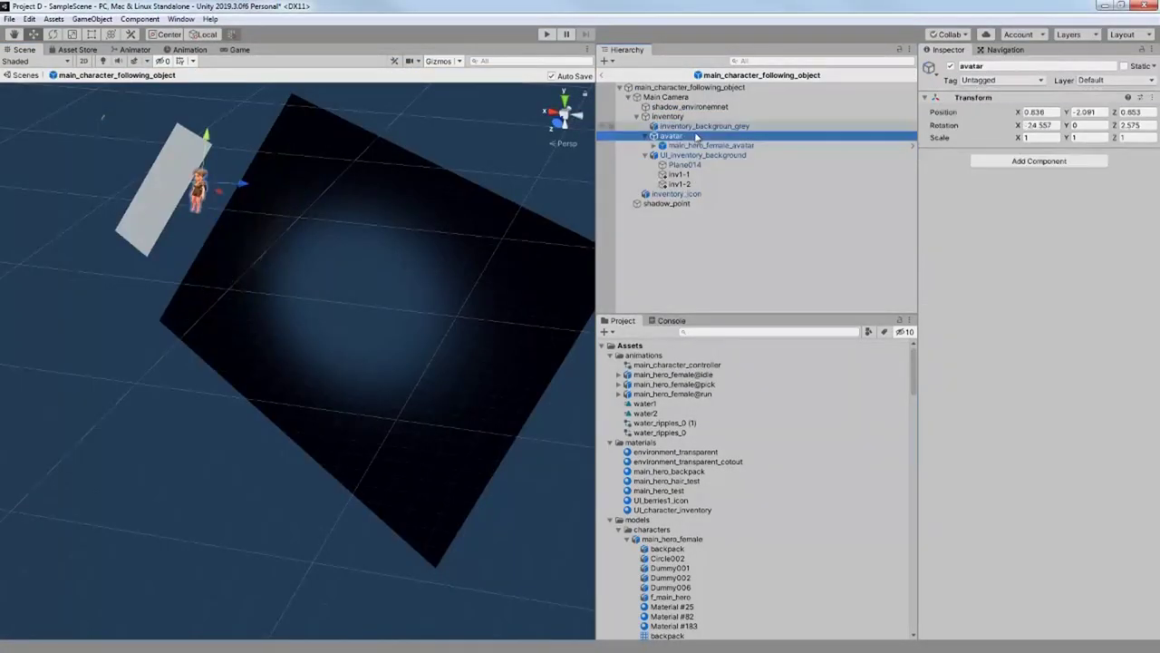
pyautogui.press('Delete')
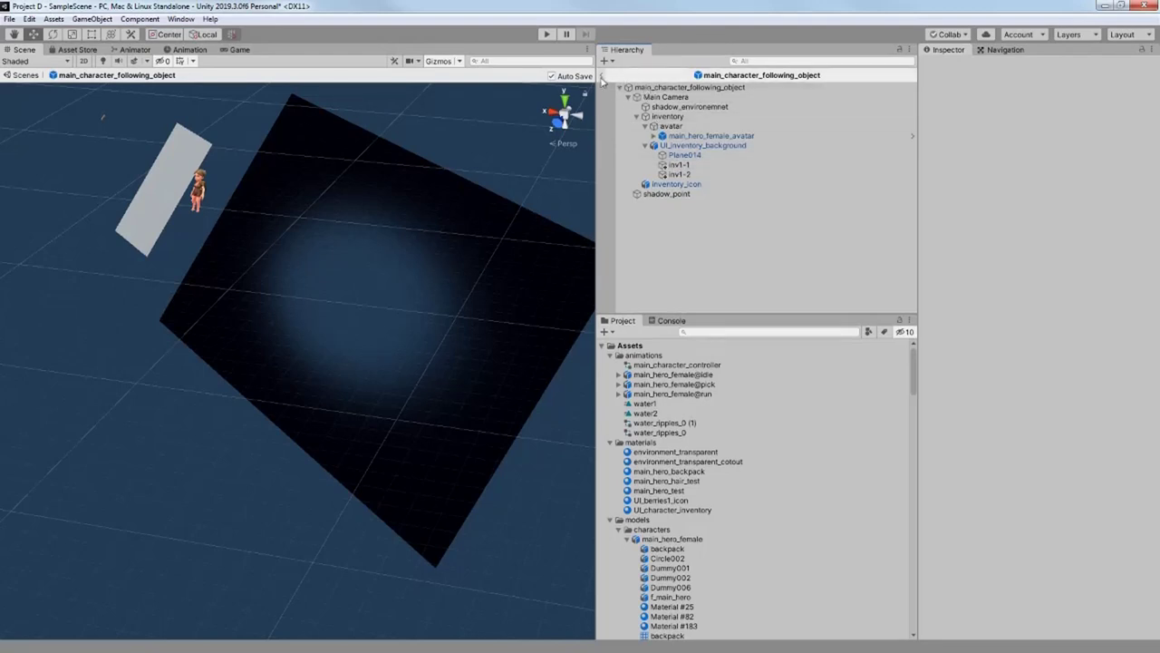
pyautogui.click(602, 76)
pyautogui.click(682, 131)
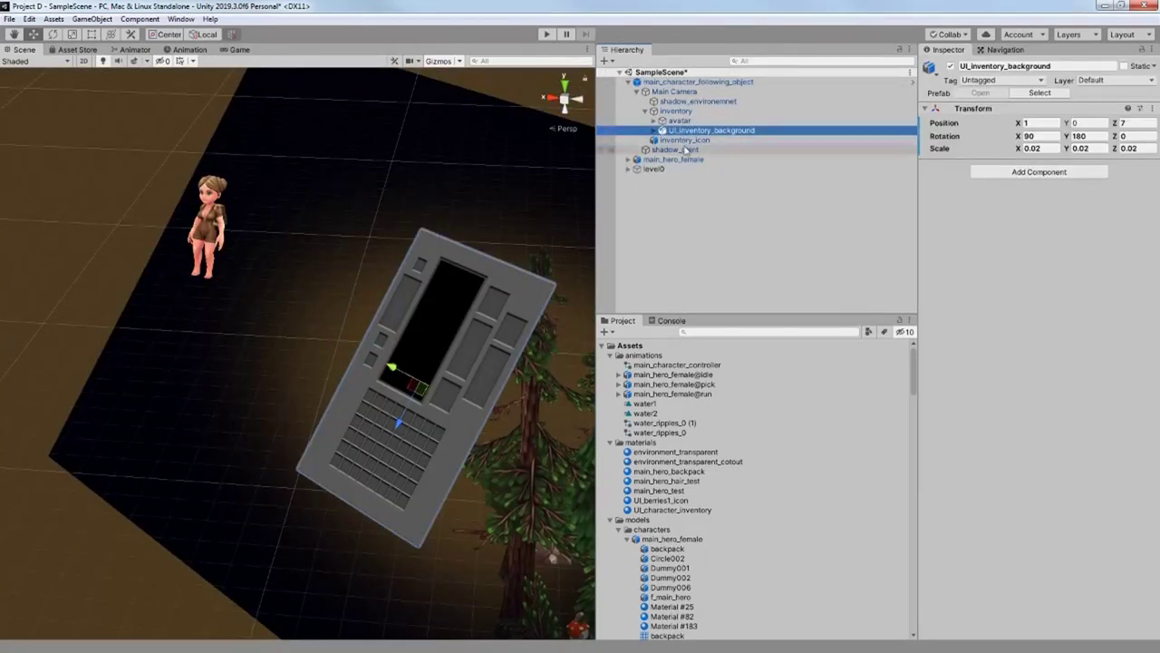
# - Push the avatar deeper and move it right into the black portrait frame
pyautogui.click(653, 131)
pyautogui.doubleClick(687, 149)
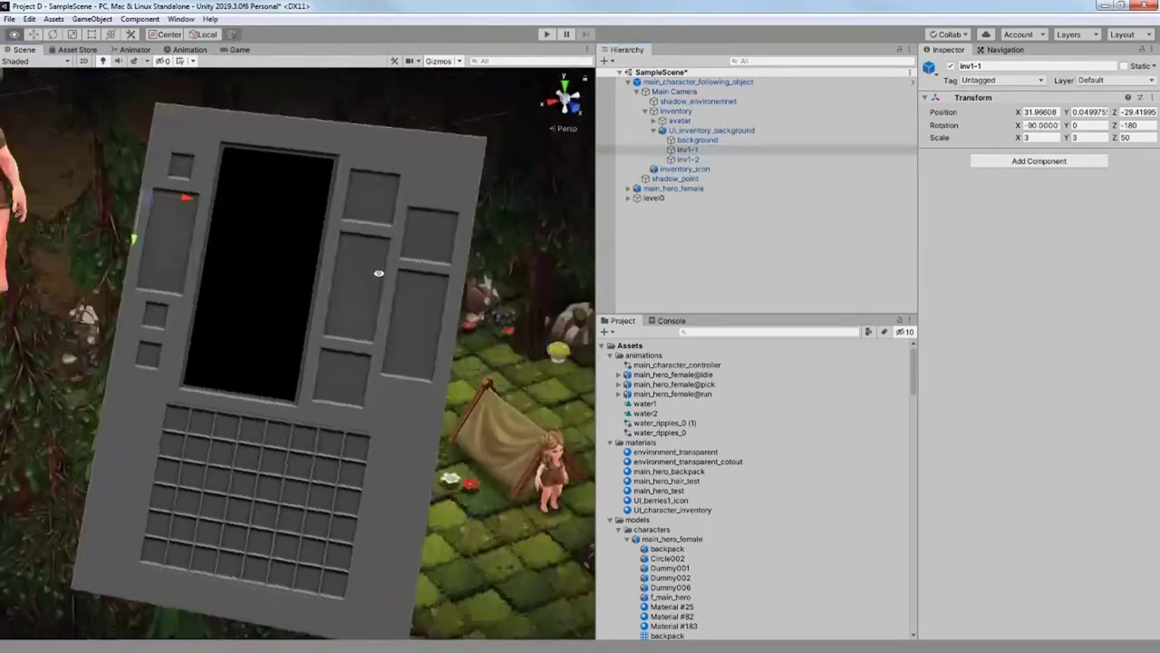
pyautogui.moveTo(272, 272)
pyautogui.keyDown('alt'); pyautogui.mouseDown()
pyautogui.moveTo(394, 290)
pyautogui.moveTo(334, 273)
pyautogui.mouseUp(); pyautogui.keyUp('alt')
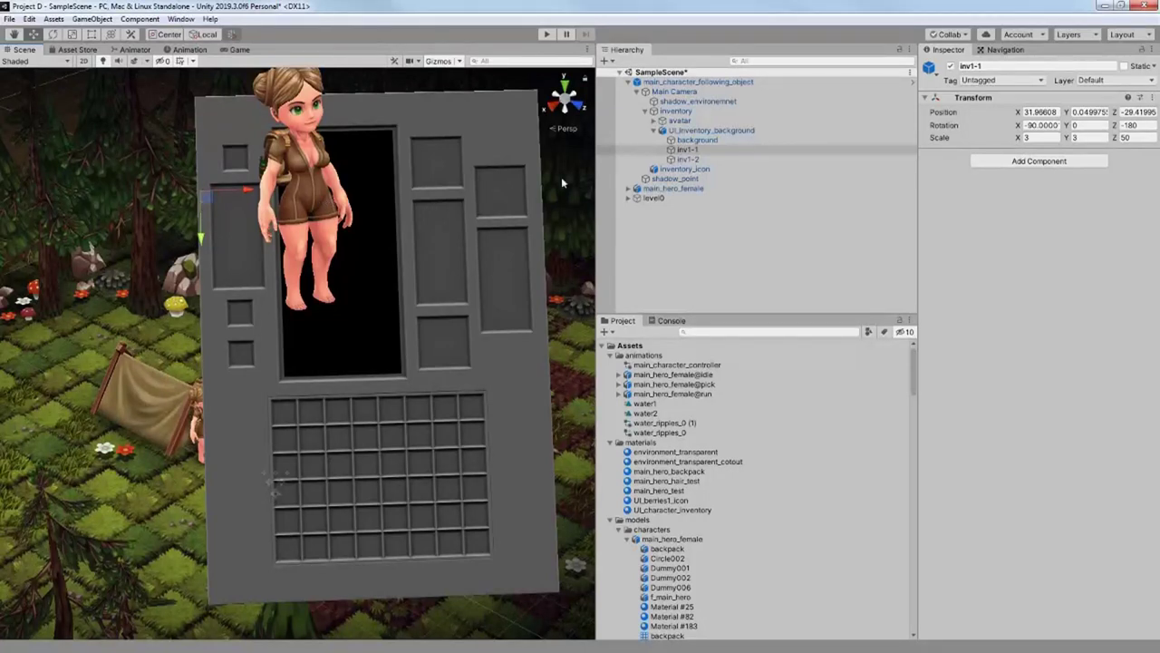
pyautogui.click(680, 121)
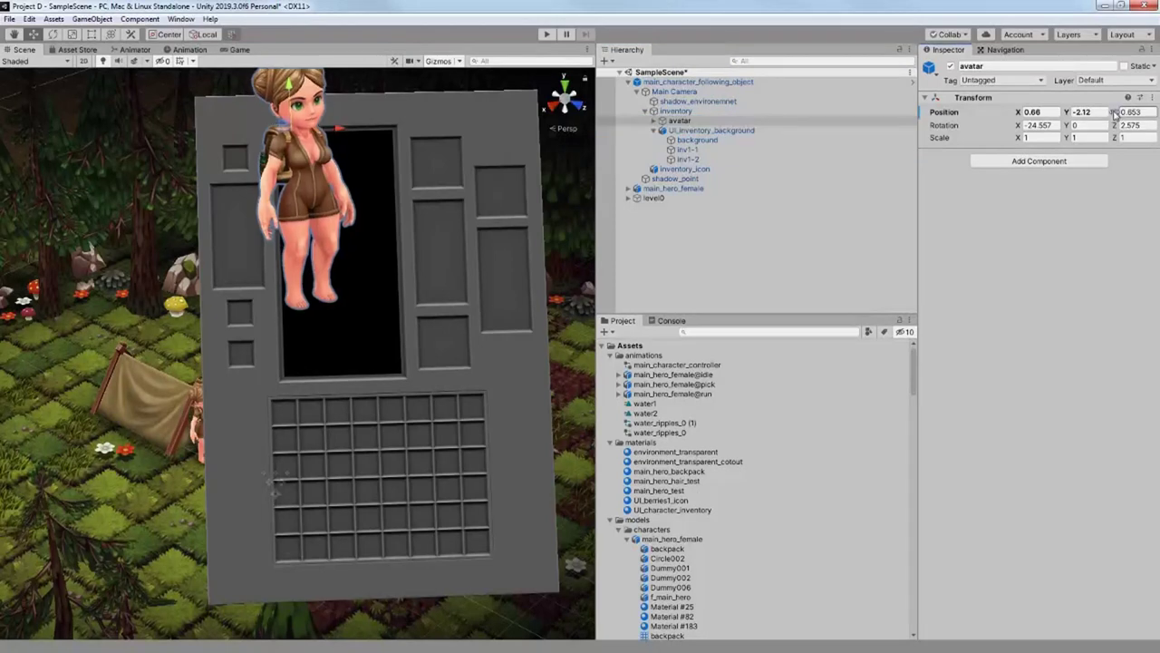
pyautogui.moveTo(1115, 110); pyautogui.dragTo(1133, 119)
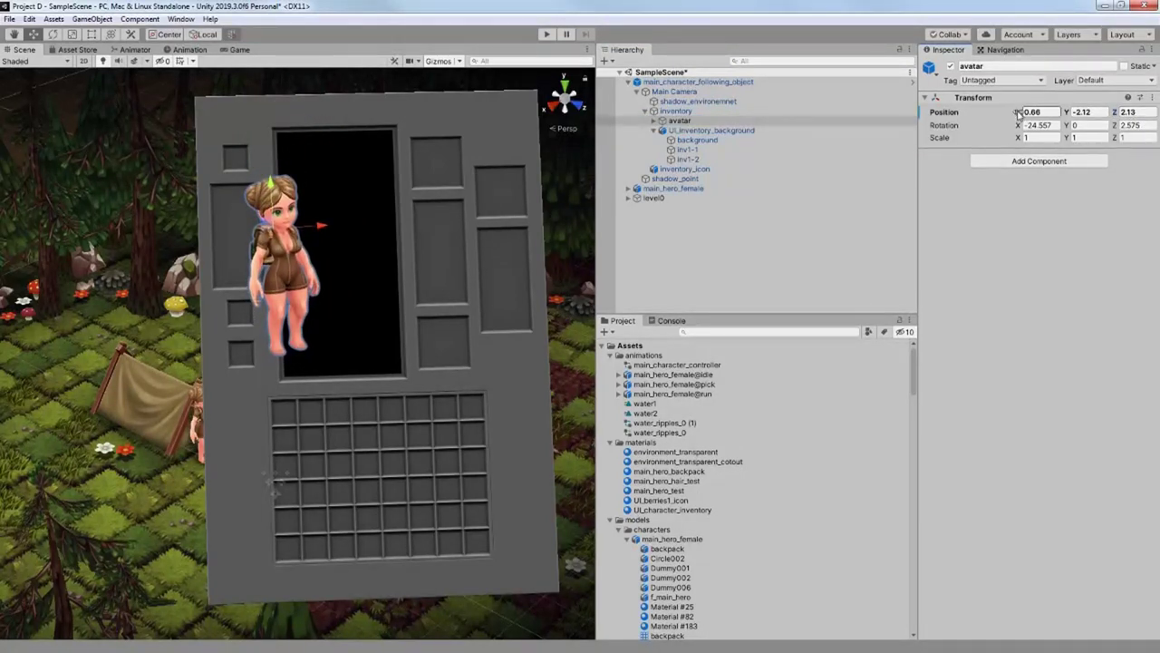
pyautogui.moveTo(1017, 112); pyautogui.dragTo(1025, 111)
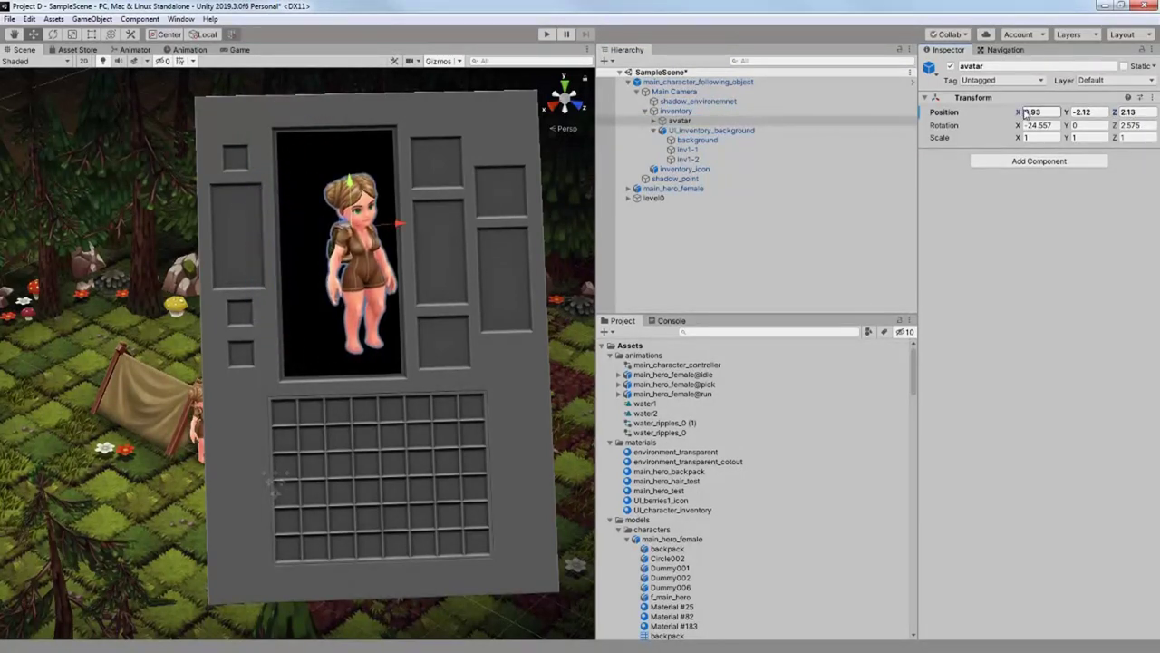
# - Set avatar Scale X and Y to 1.3 and nudge it left, checking the Game view
pyautogui.click(239, 51)
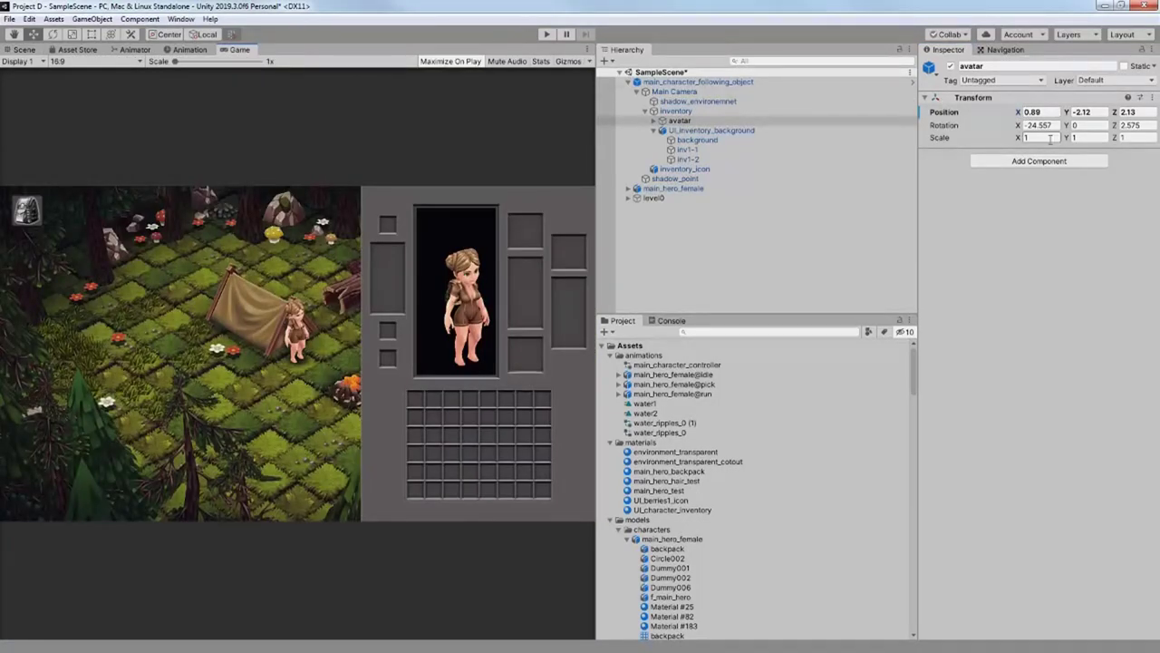
pyautogui.write('.5')
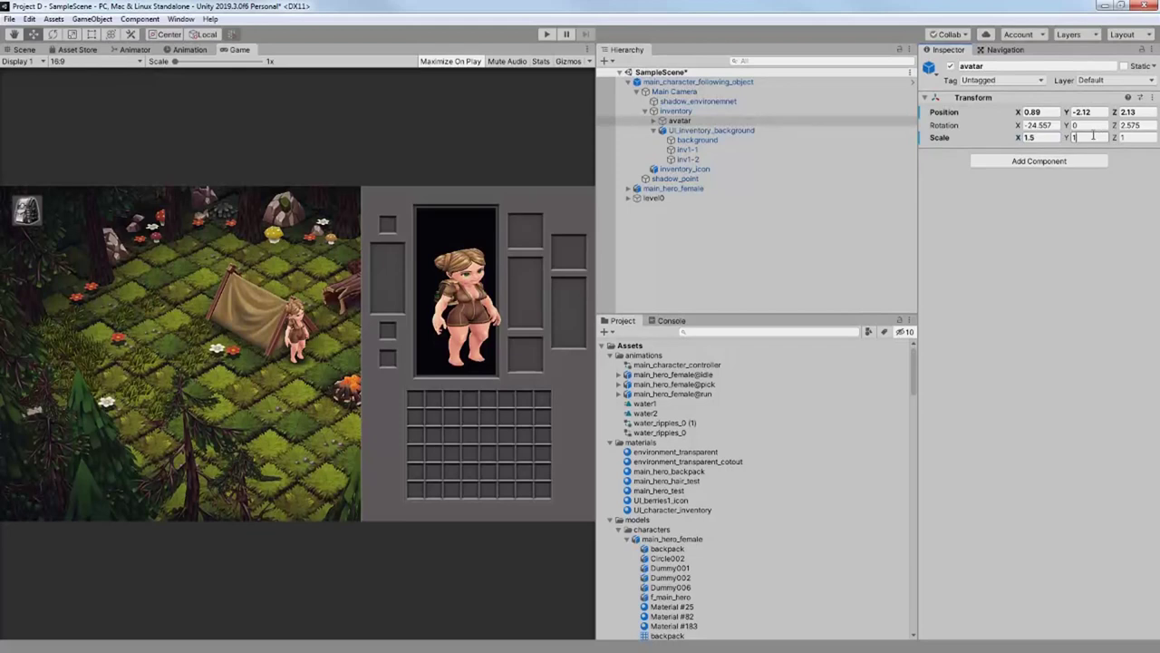
pyautogui.write('.5')
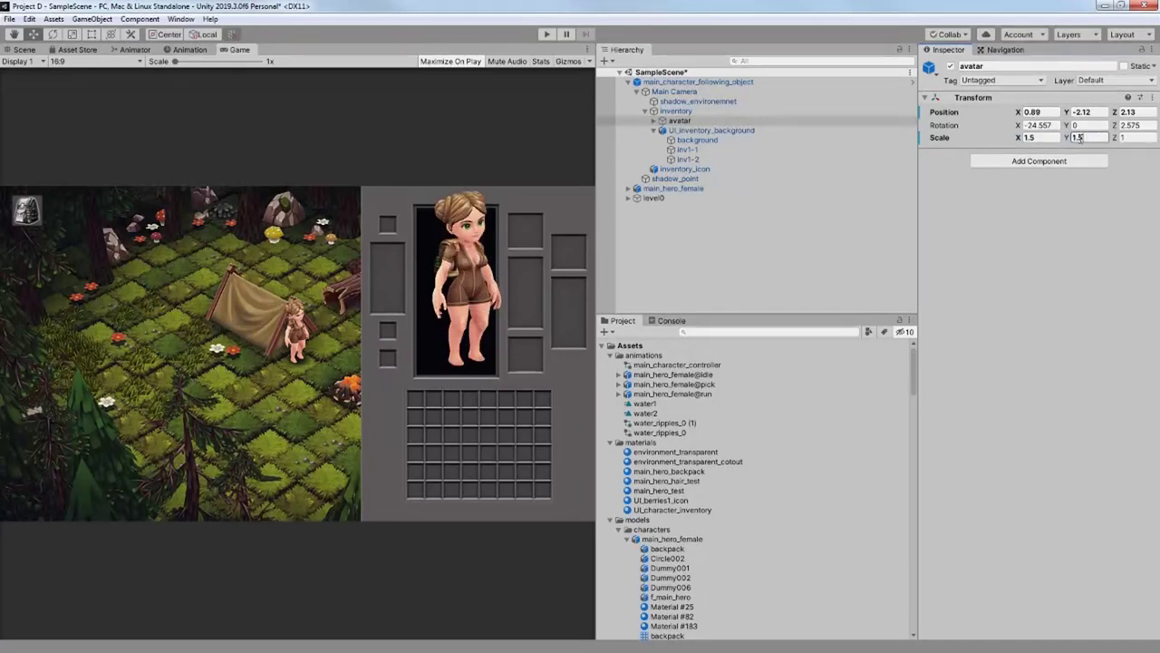
pyautogui.write('1.3')
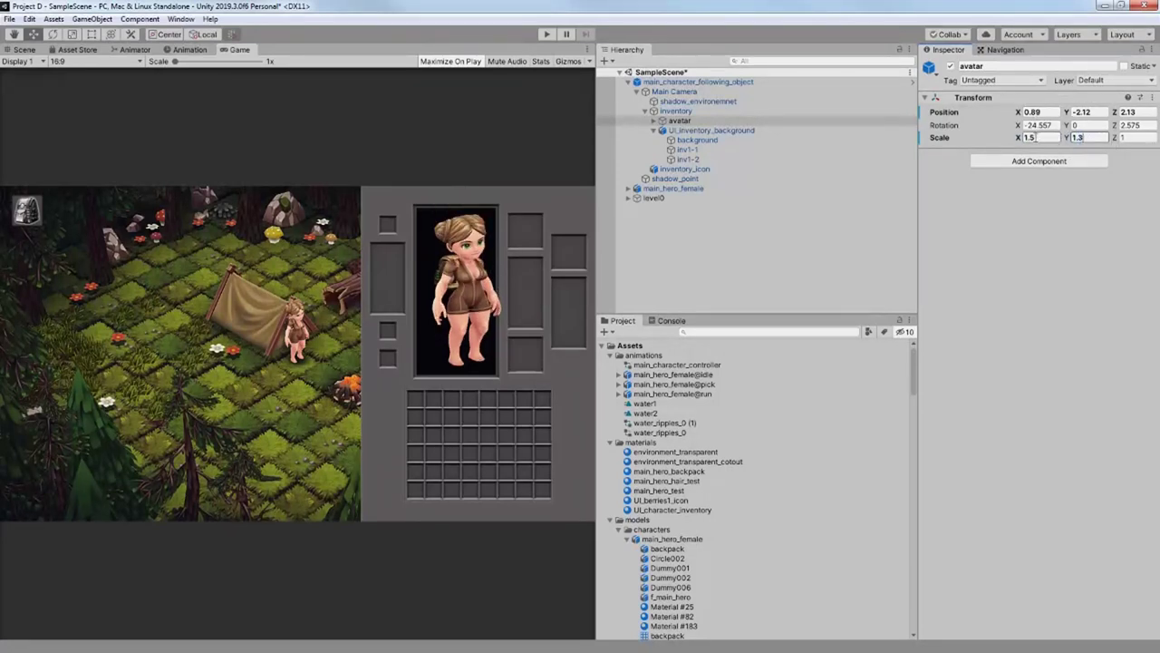
pyautogui.write('1.3')
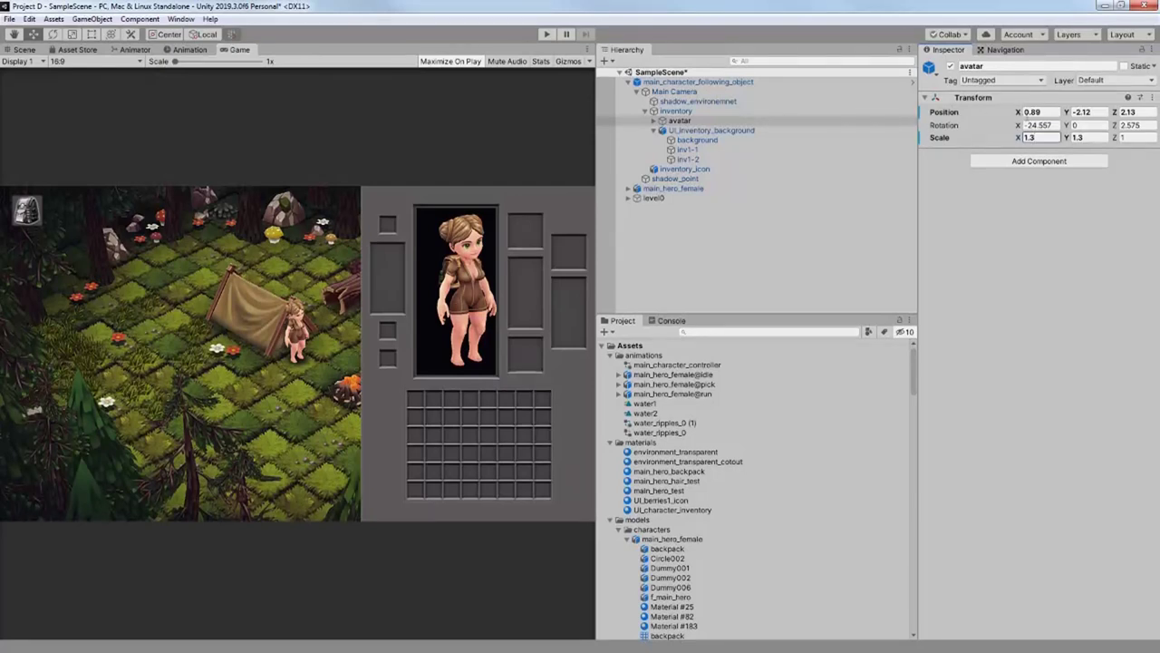
pyautogui.moveTo(1016, 113); pyautogui.dragTo(1015, 114)
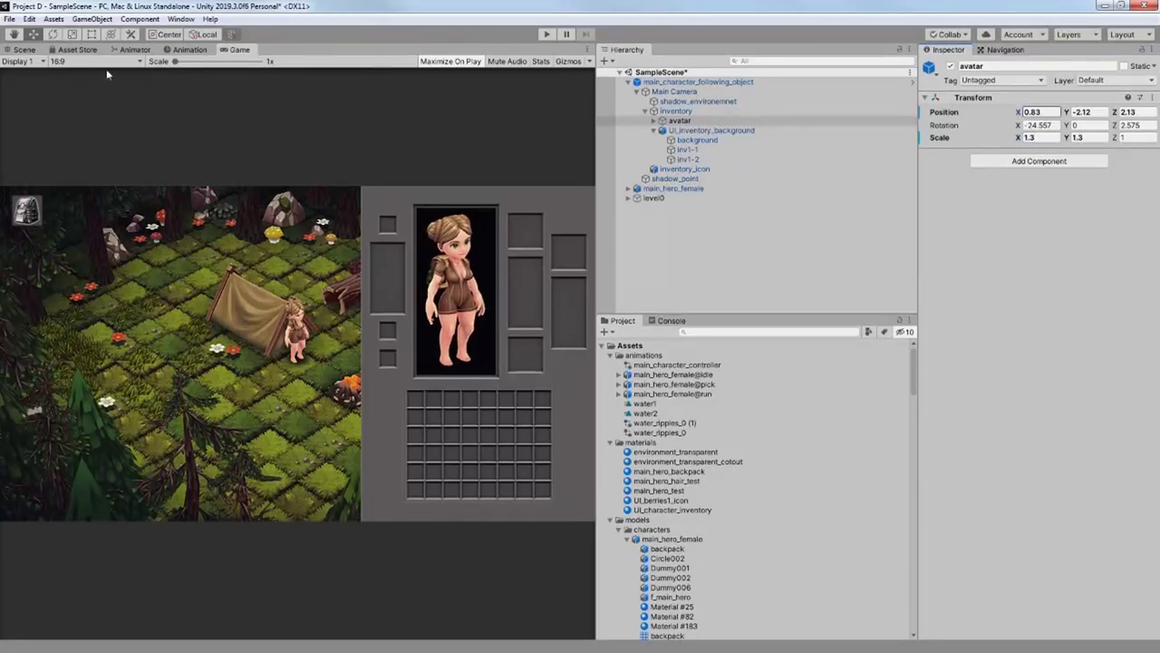
pyautogui.click(25, 49)
pyautogui.moveTo(208, 145)
pyautogui.keyDown('alt'); pyautogui.mouseDown()
pyautogui.moveTo(226, 248)
pyautogui.moveTo(381, 218)
pyautogui.mouseUp(); pyautogui.keyUp('alt')
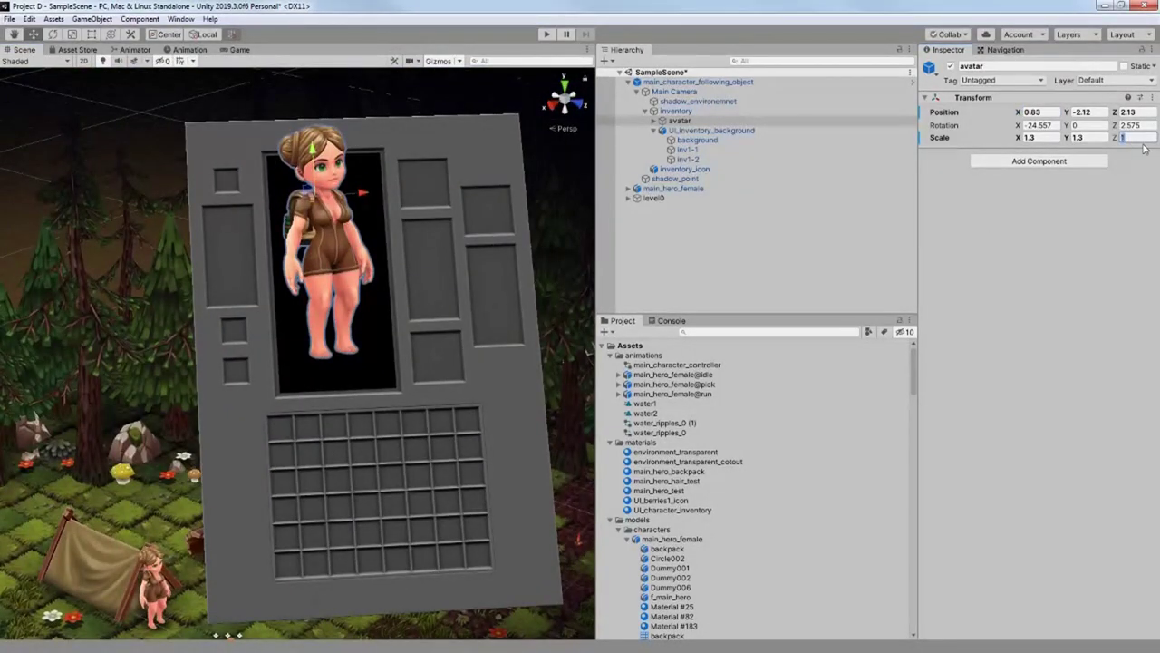
# - Set the avatar's Scale Z to 1.3 so it scales evenly
pyautogui.write('.3')
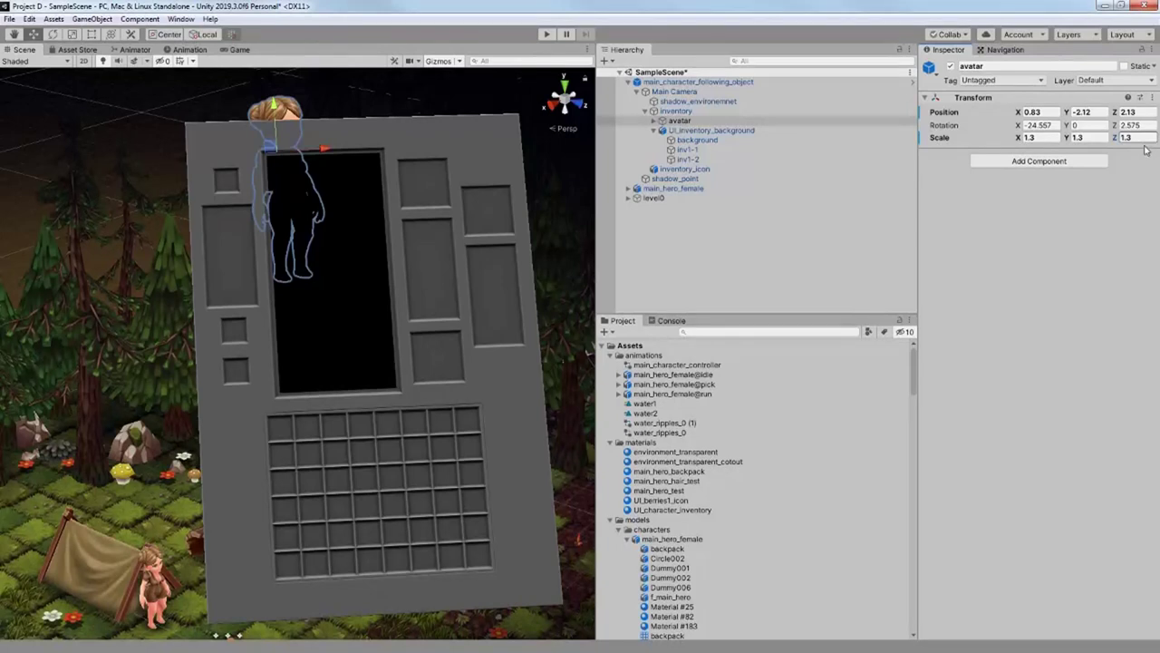
pyautogui.moveTo(492, 186)
pyautogui.keyDown('alt'); pyautogui.mouseDown()
pyautogui.moveTo(272, 148)
pyautogui.moveTo(375, 220)
pyautogui.moveTo(524, 242)
pyautogui.moveTo(399, 227)
pyautogui.moveTo(357, 247)
pyautogui.mouseUp(); pyautogui.keyUp('alt')
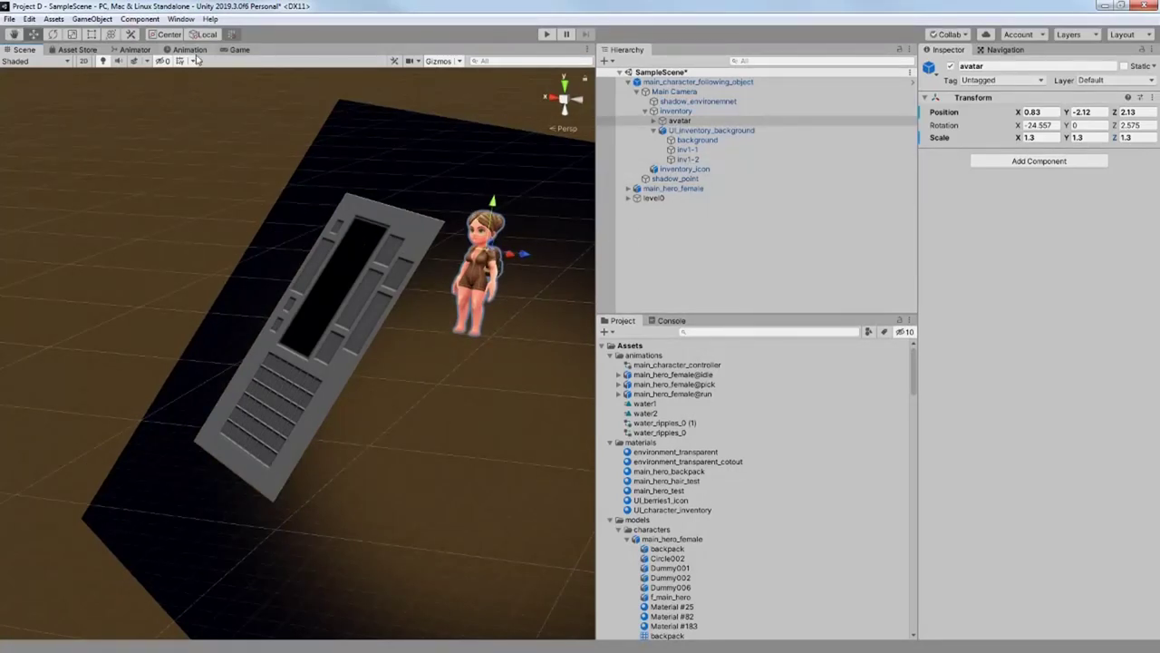
pyautogui.click(234, 50)
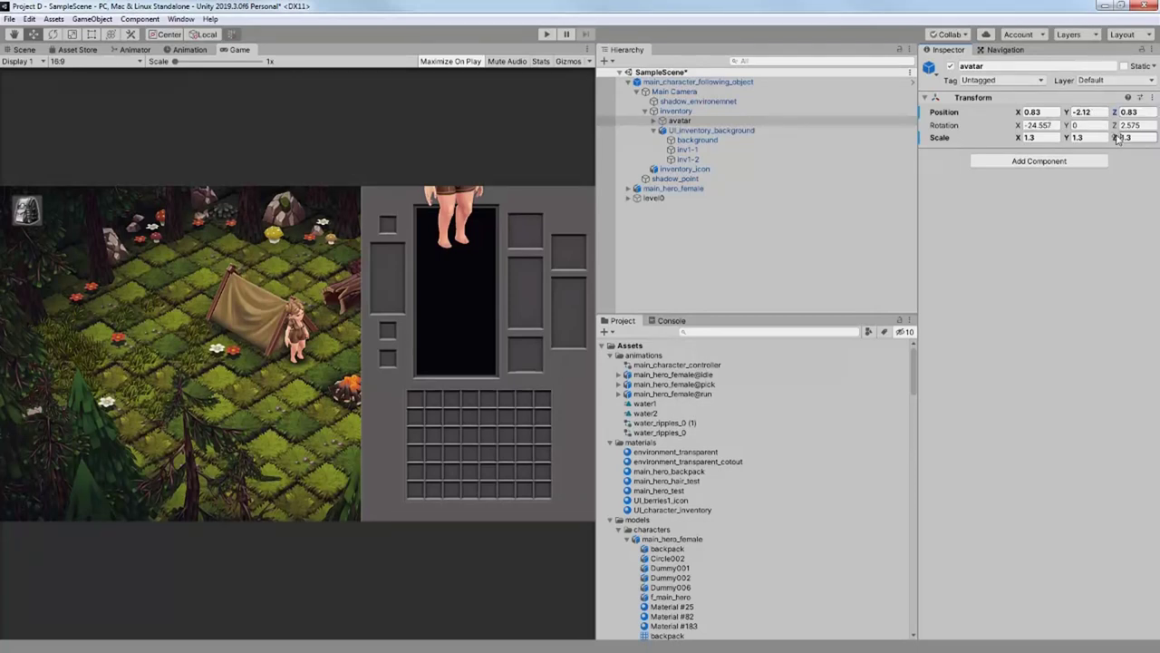
pyautogui.moveTo(1127, 138); pyautogui.dragTo(1122, 136)
pyautogui.write('1.05')
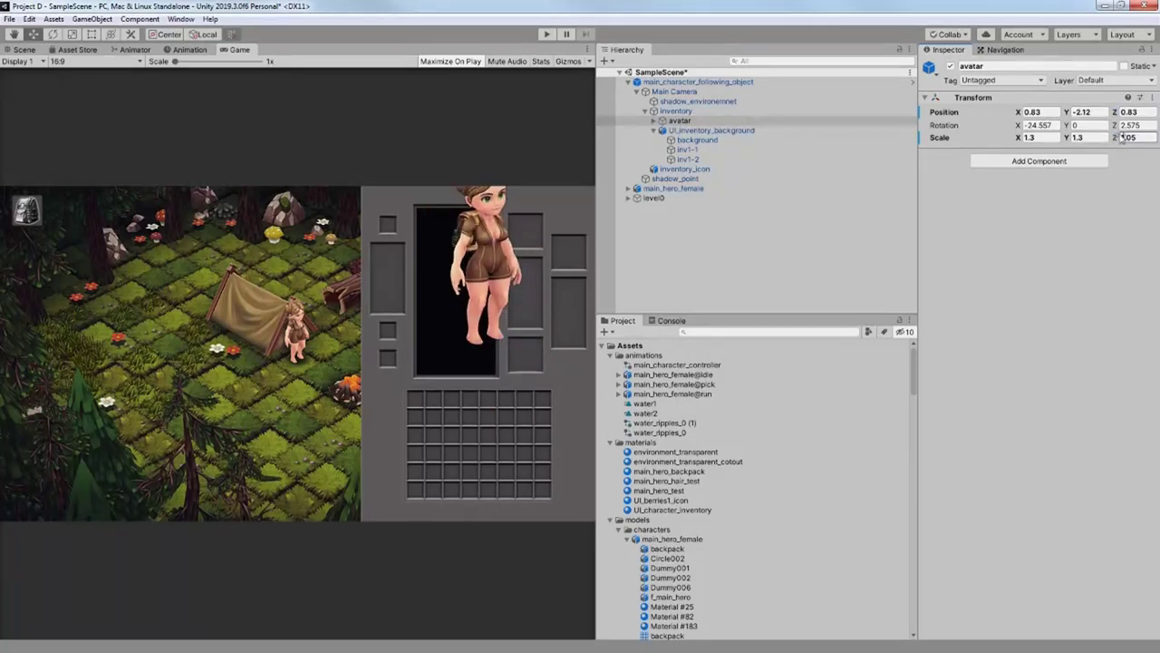
pyautogui.write('1.3')
pyautogui.press('Return')
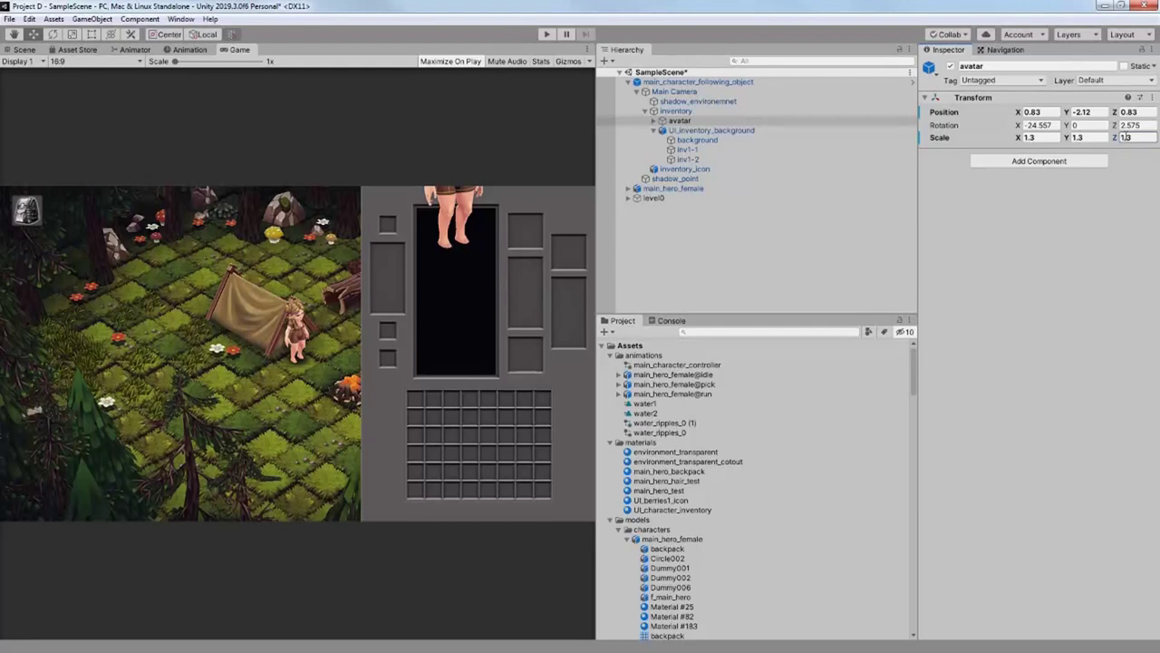
# - Re-center the avatar in the portrait frame, setting X to 0.88, and start the game
pyautogui.moveTo(1068, 111); pyautogui.dragTo(1054, 111)
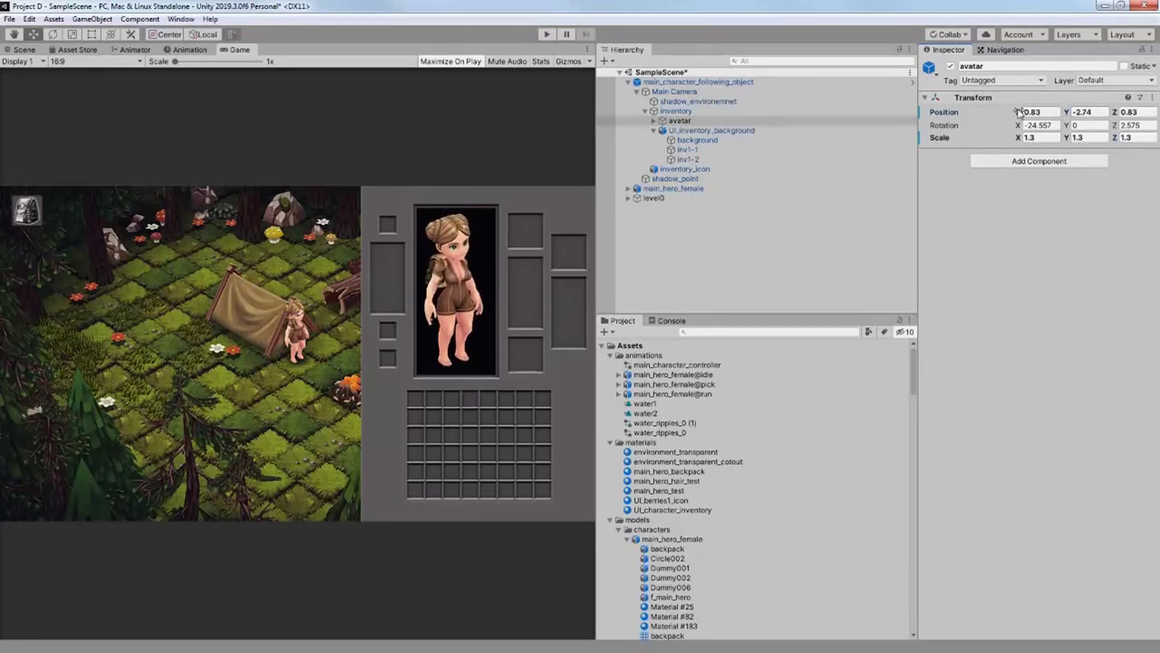
pyautogui.moveTo(1022, 112); pyautogui.dragTo(1025, 111)
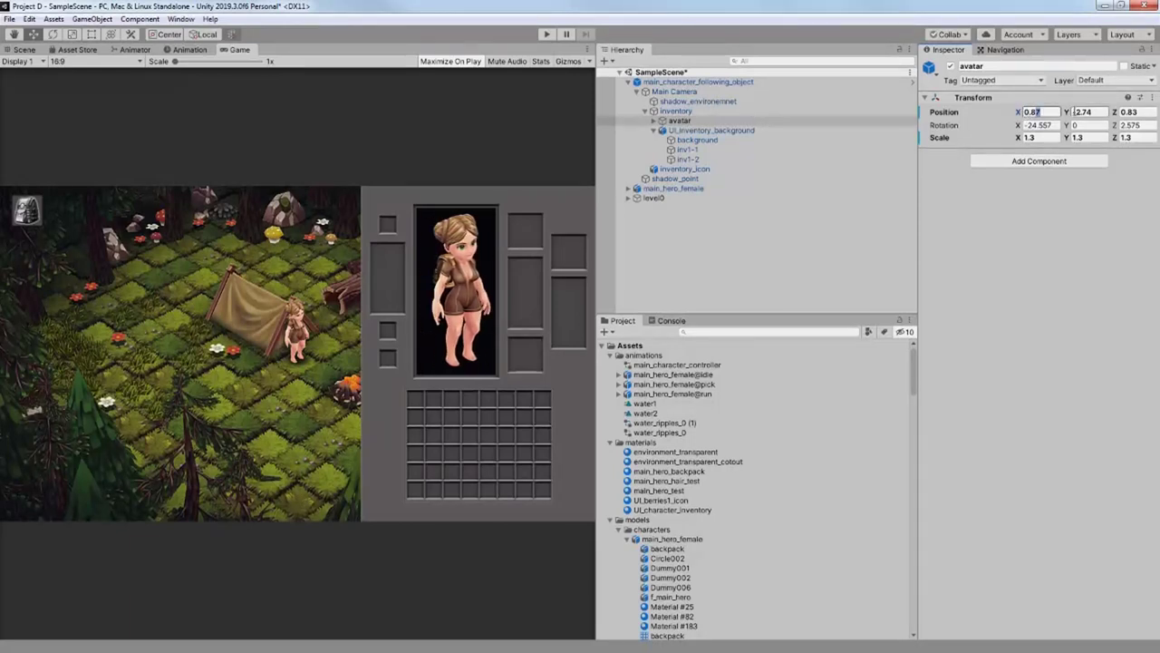
pyautogui.write('0.88')
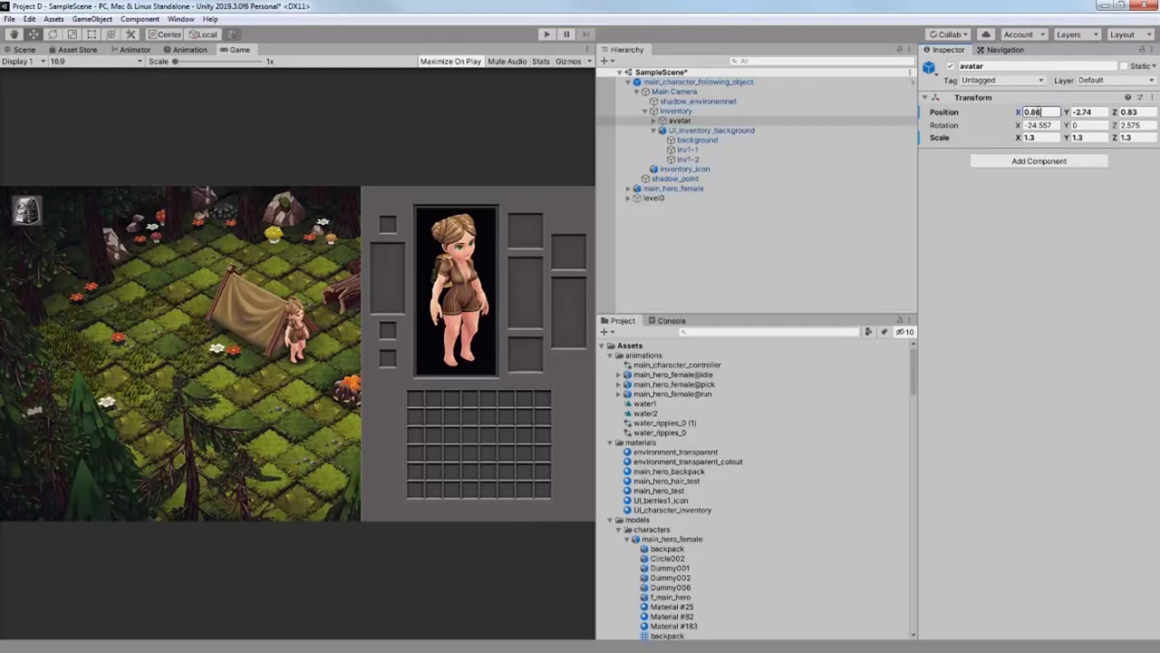
pyautogui.hotkey('ctrl', 'p')
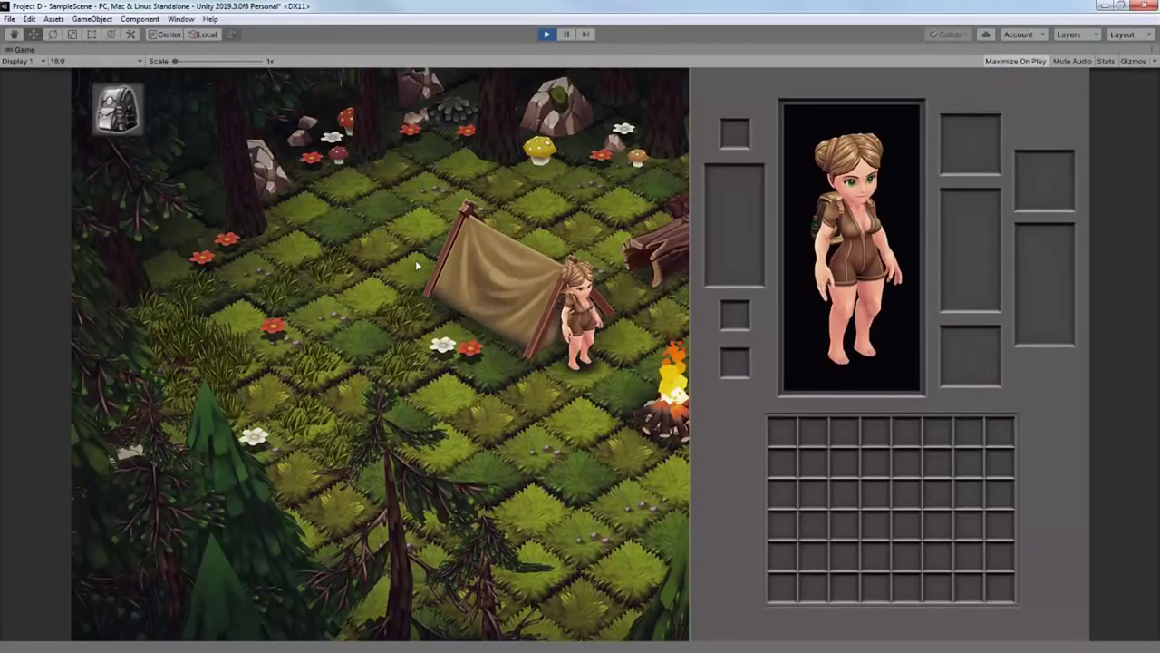
# - Walk the girl to collect berries, toggle the inventory to check the bottom-left slot, then stop
pyautogui.click(128, 115)
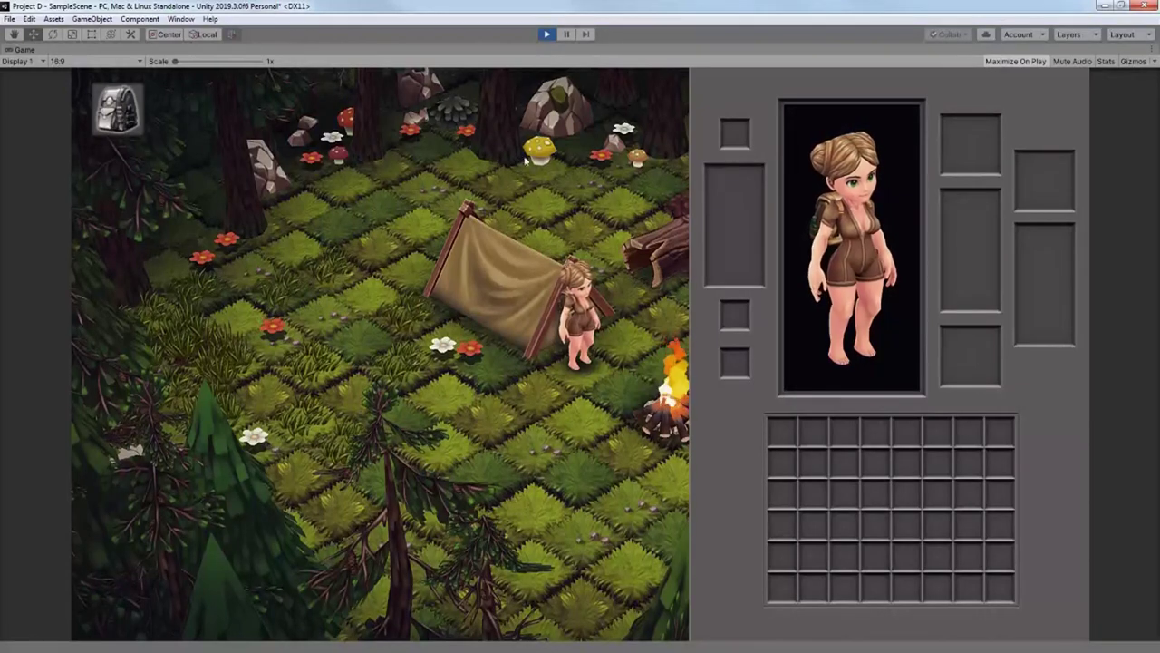
pyautogui.click(471, 345)
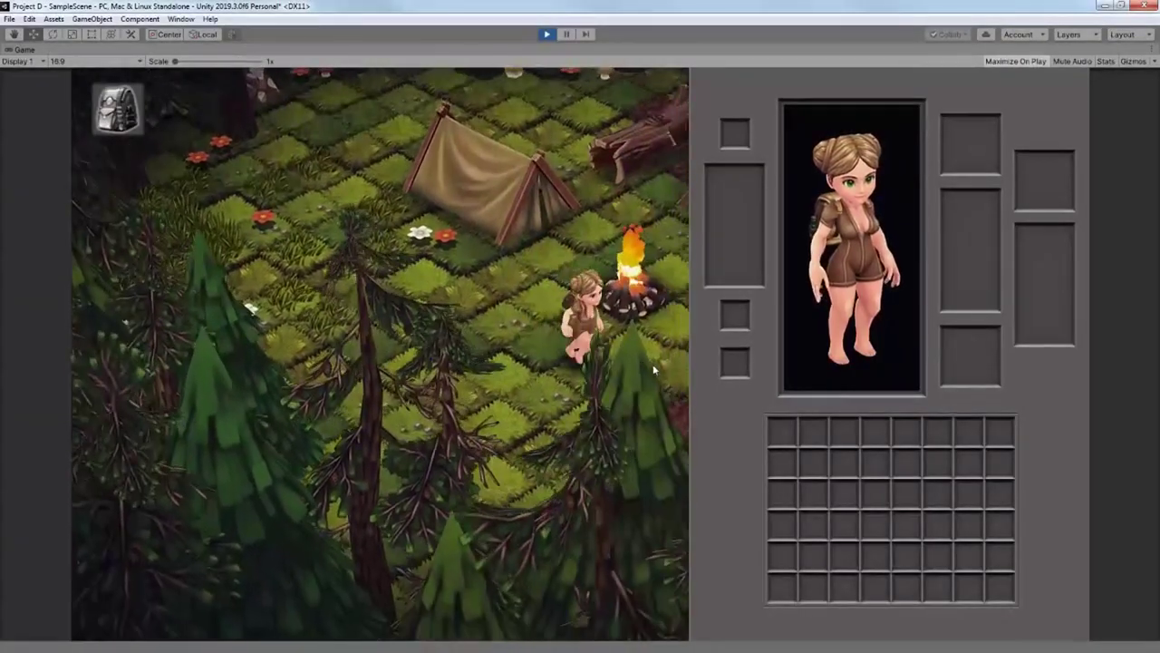
pyautogui.press('i')
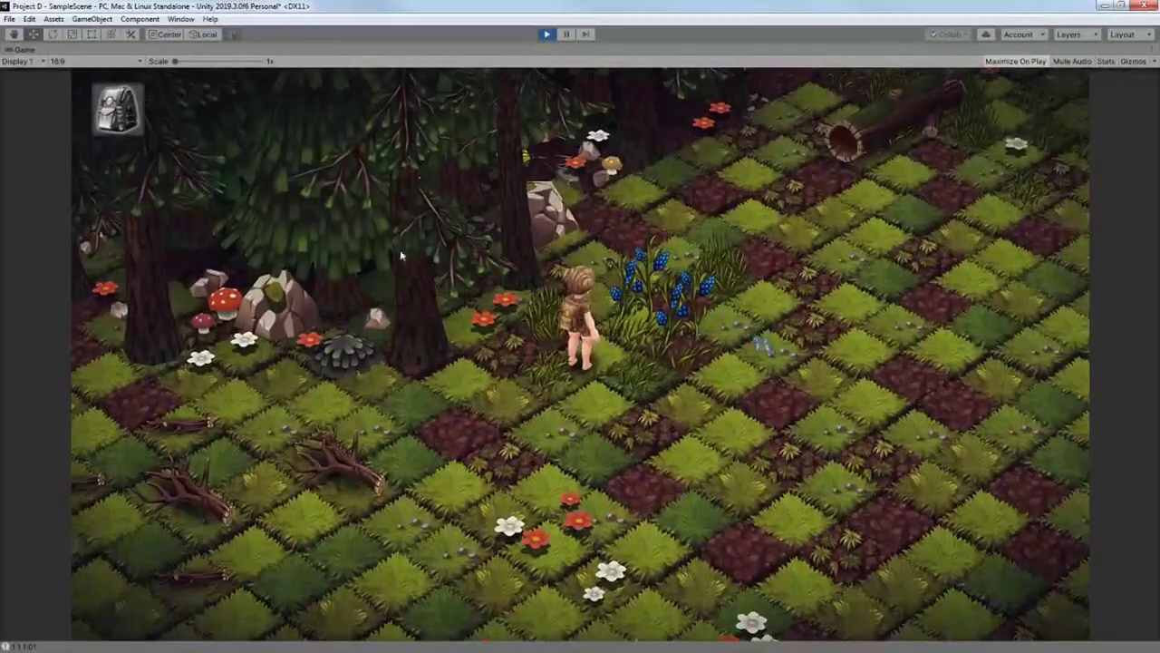
pyautogui.click(127, 117)
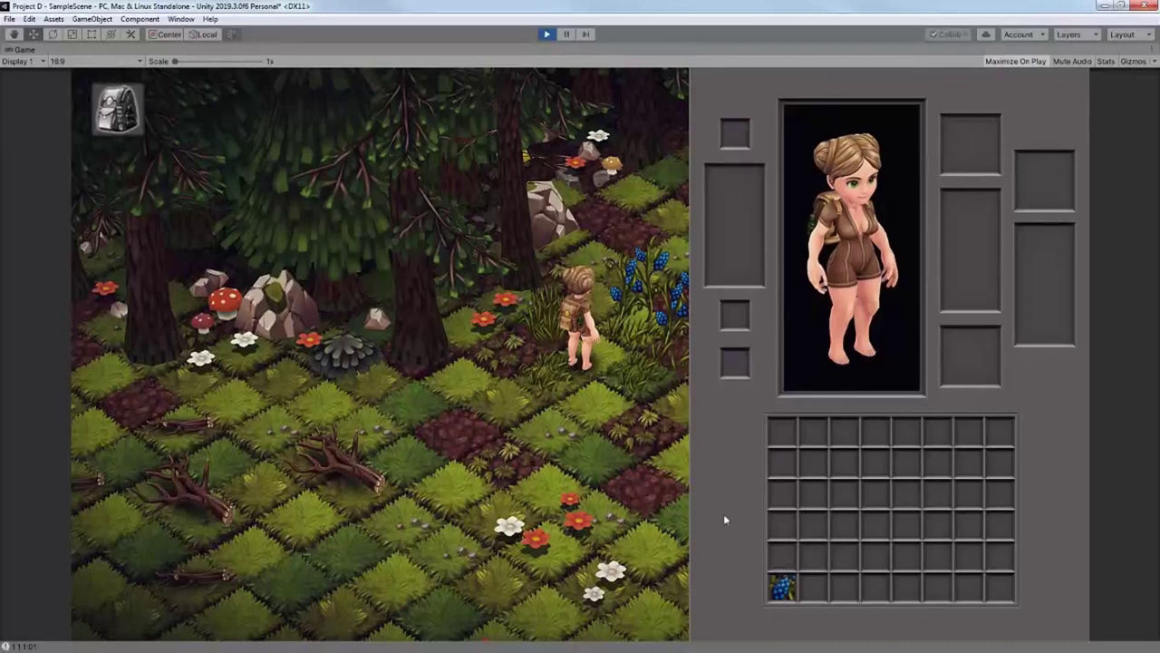
pyautogui.click(588, 420)
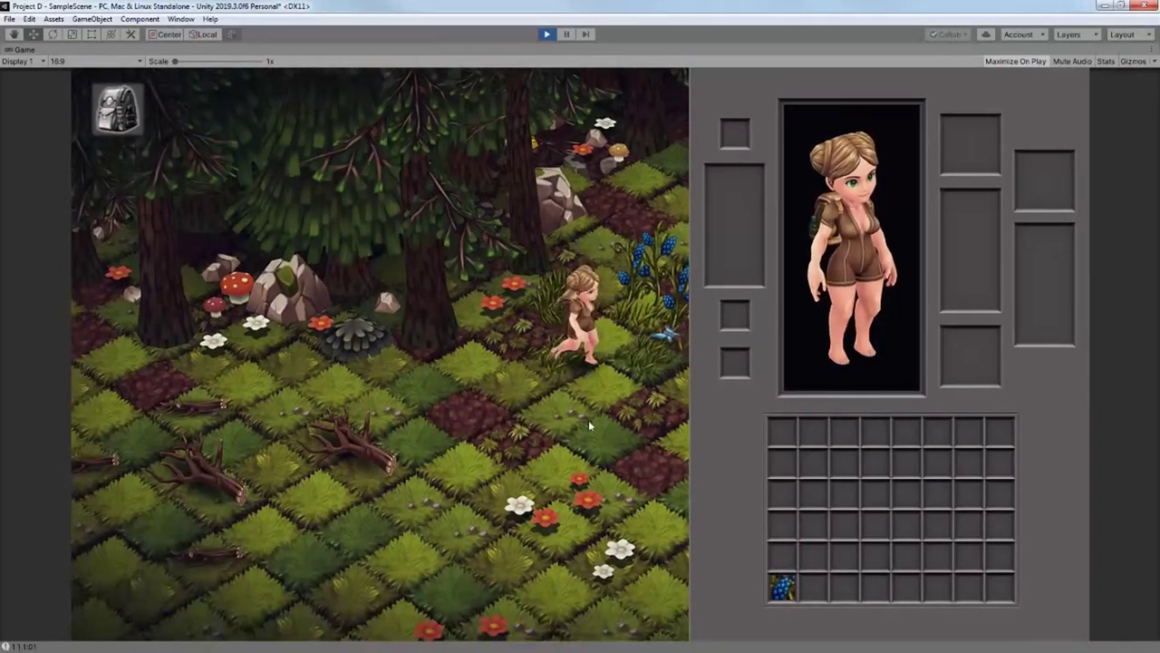
pyautogui.click(547, 36)
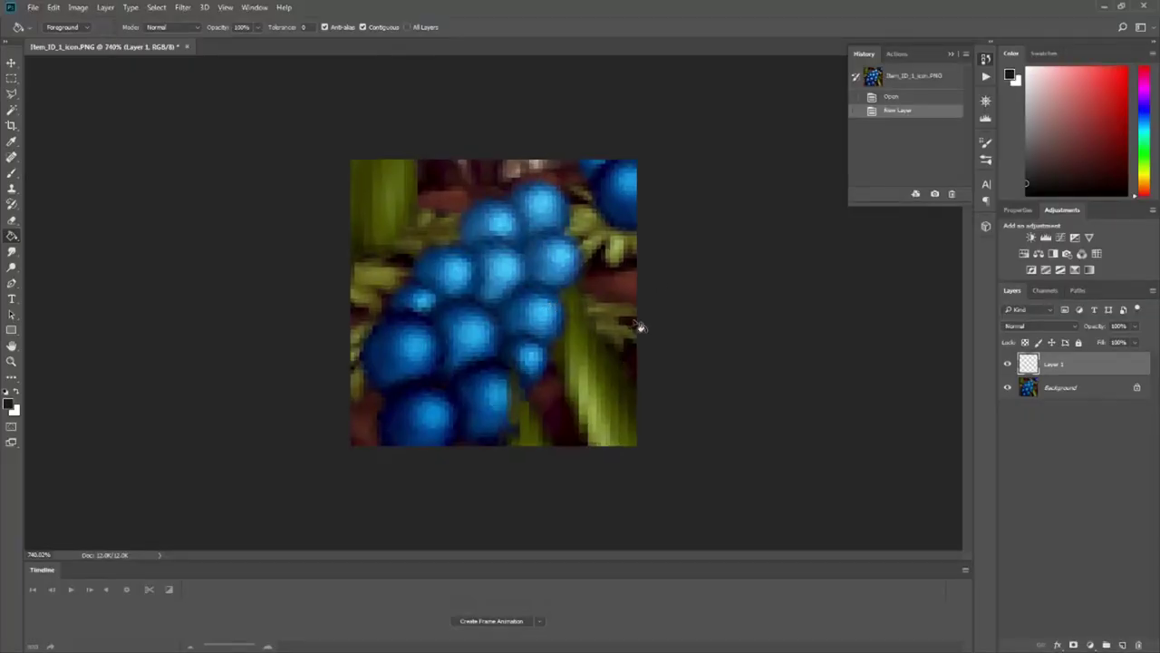
# - Hide the Background layer, add a '1' and give it a dark Minimum-filter outline
pyautogui.click(1007, 388)
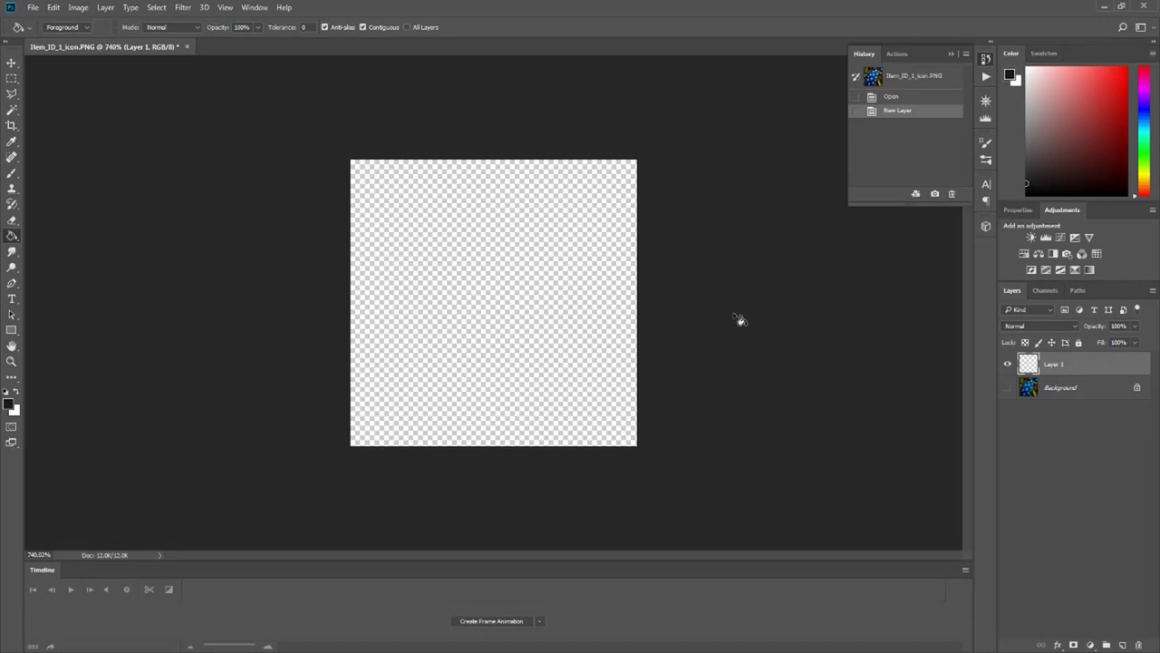
pyautogui.press('t')
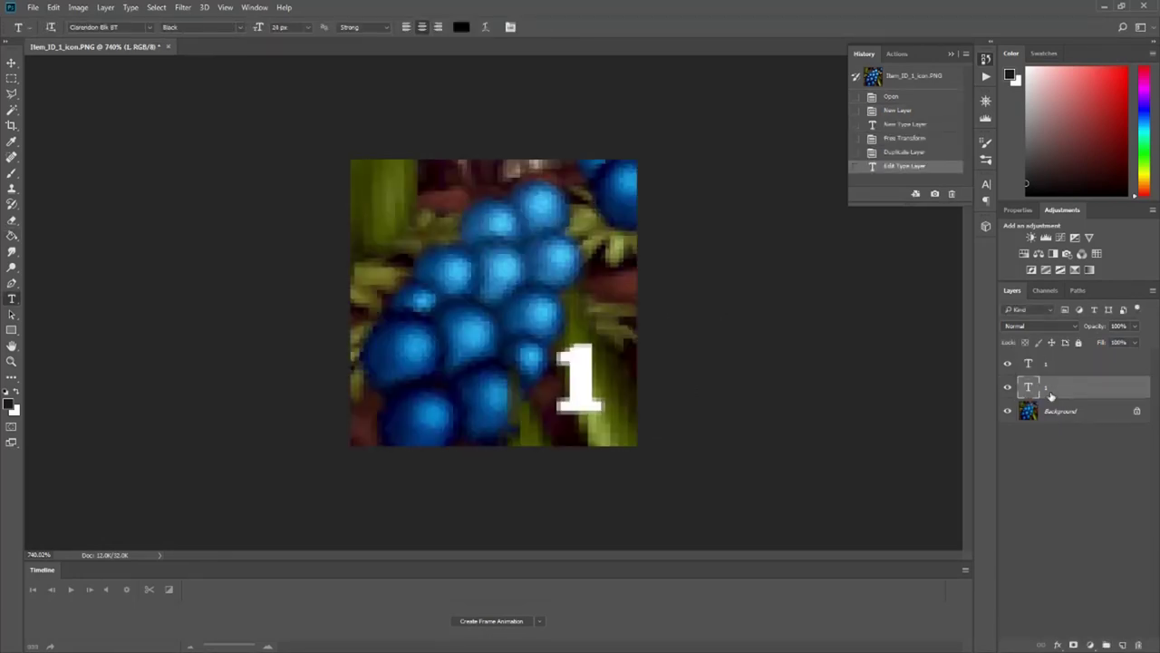
pyautogui.click(183, 8)
pyautogui.click(136, 290)
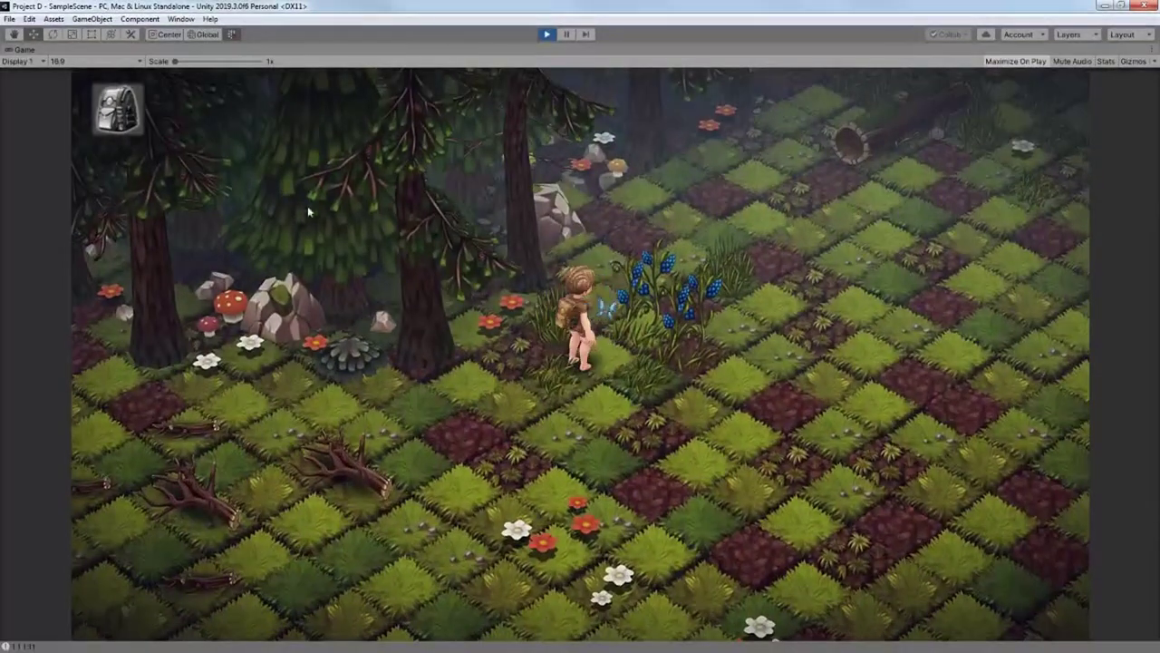
# - With the inventory open, walk to blueberry bushes and harvest them to grow the berry count
pyautogui.click(130, 114)
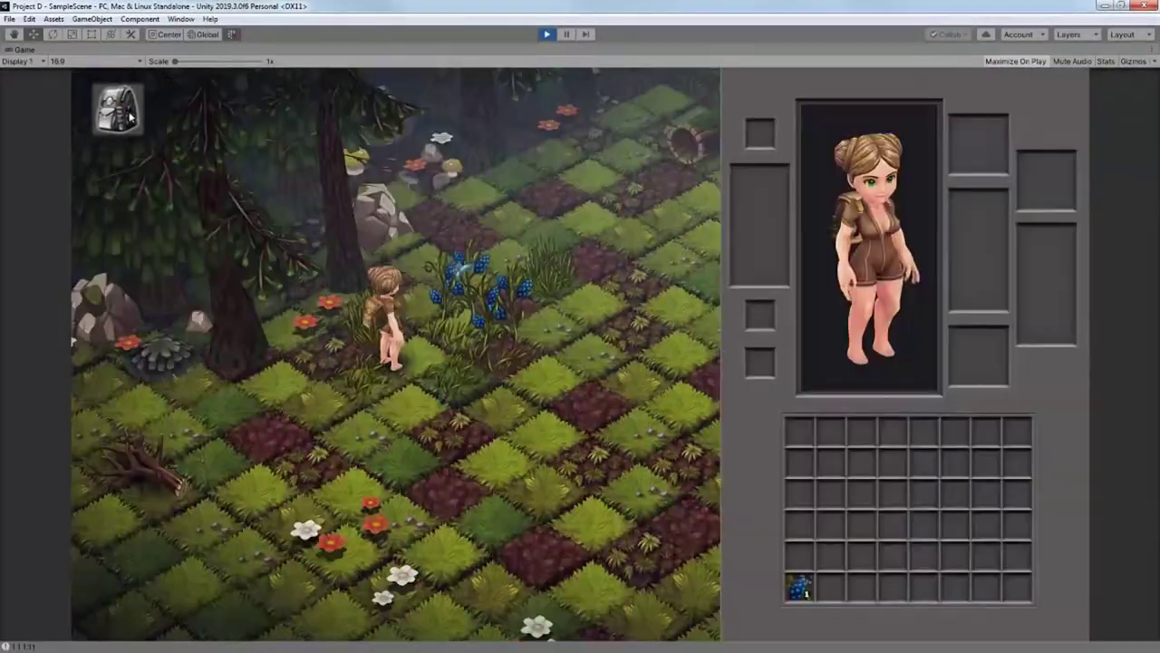
pyautogui.click(472, 313)
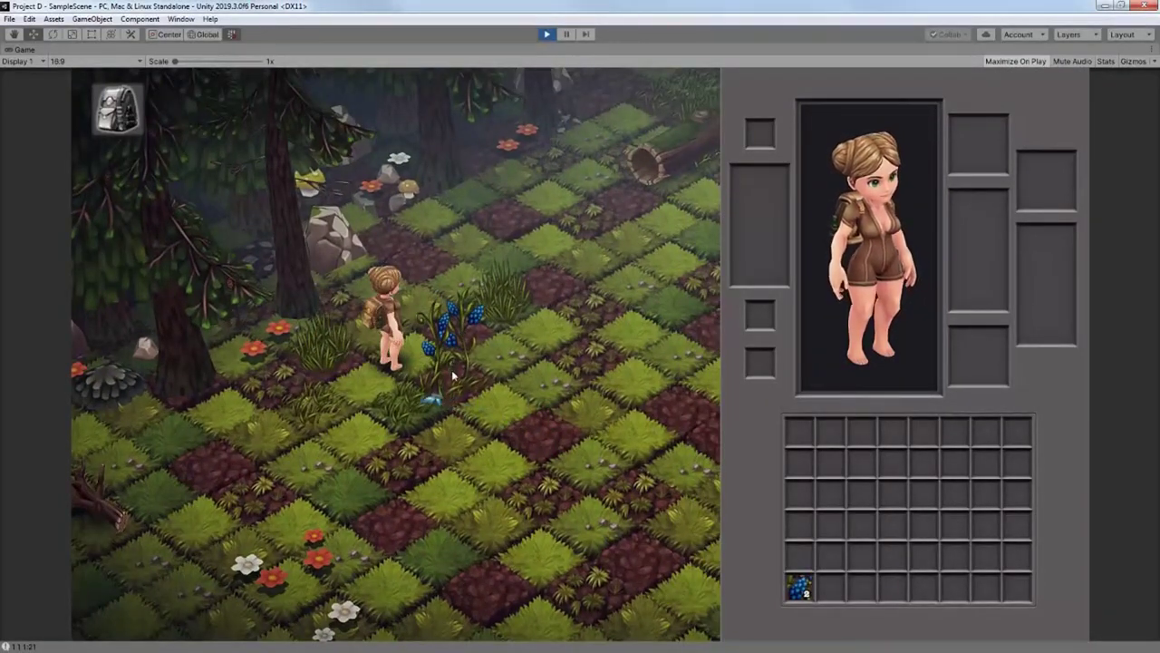
pyautogui.click(612, 380)
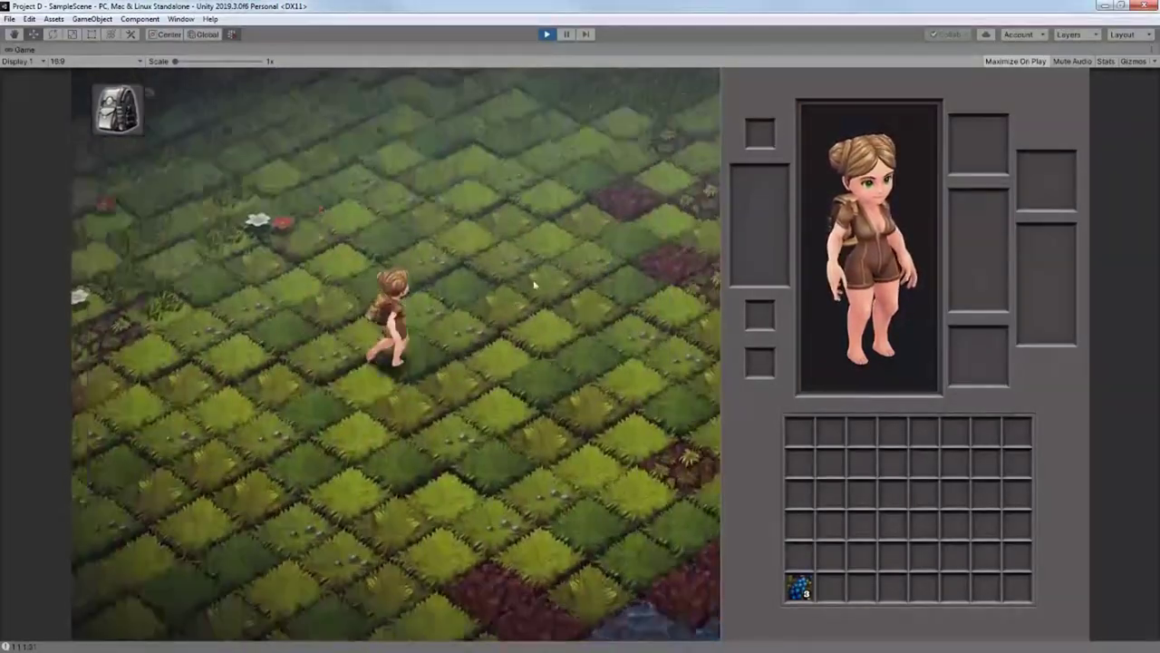
pyautogui.click(533, 283)
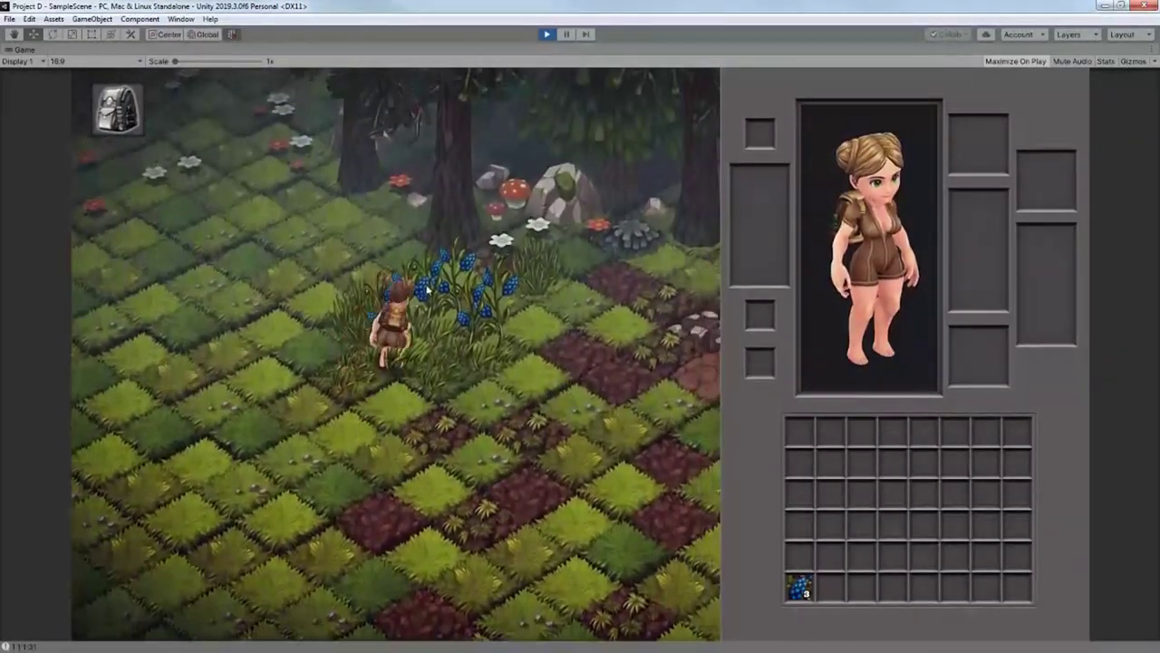
# - Harvest the second blueberry bush, toggle the inventory and pick up a nearby stick
pyautogui.click(436, 322)
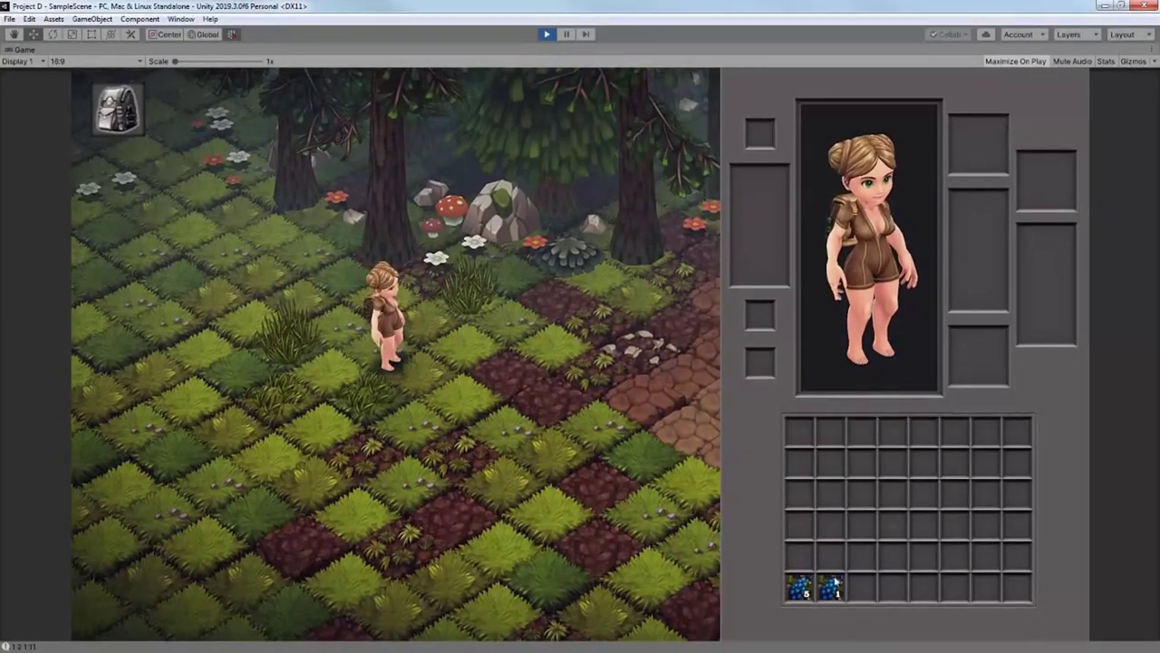
pyautogui.press('i')
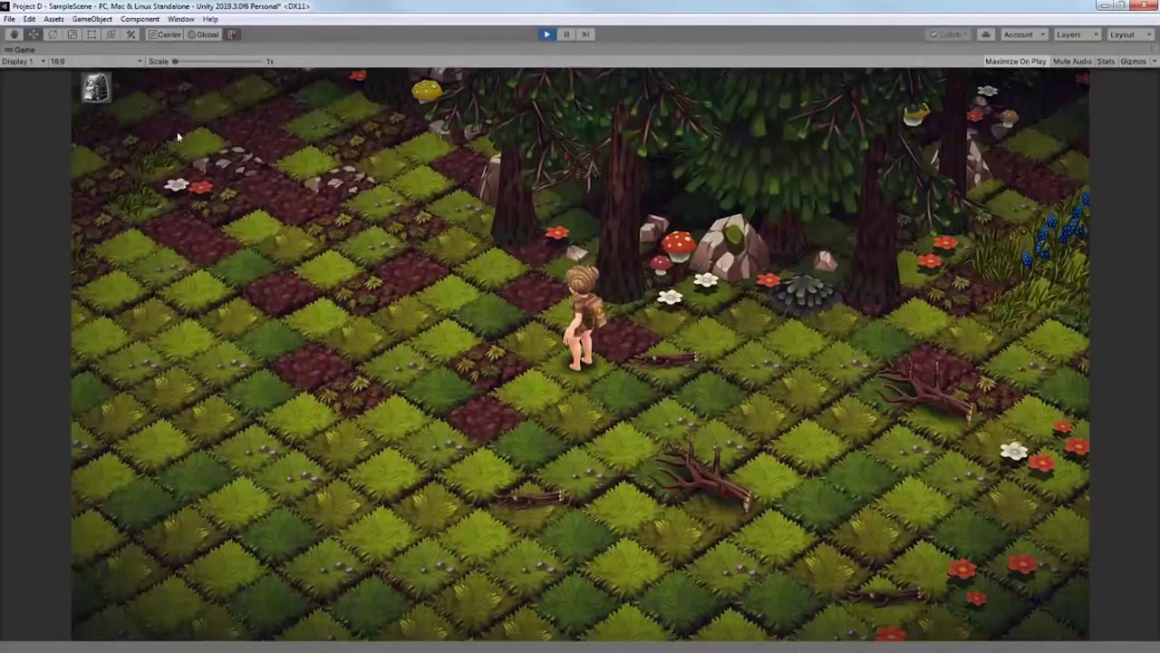
pyautogui.click(97, 94)
pyautogui.click(467, 359)
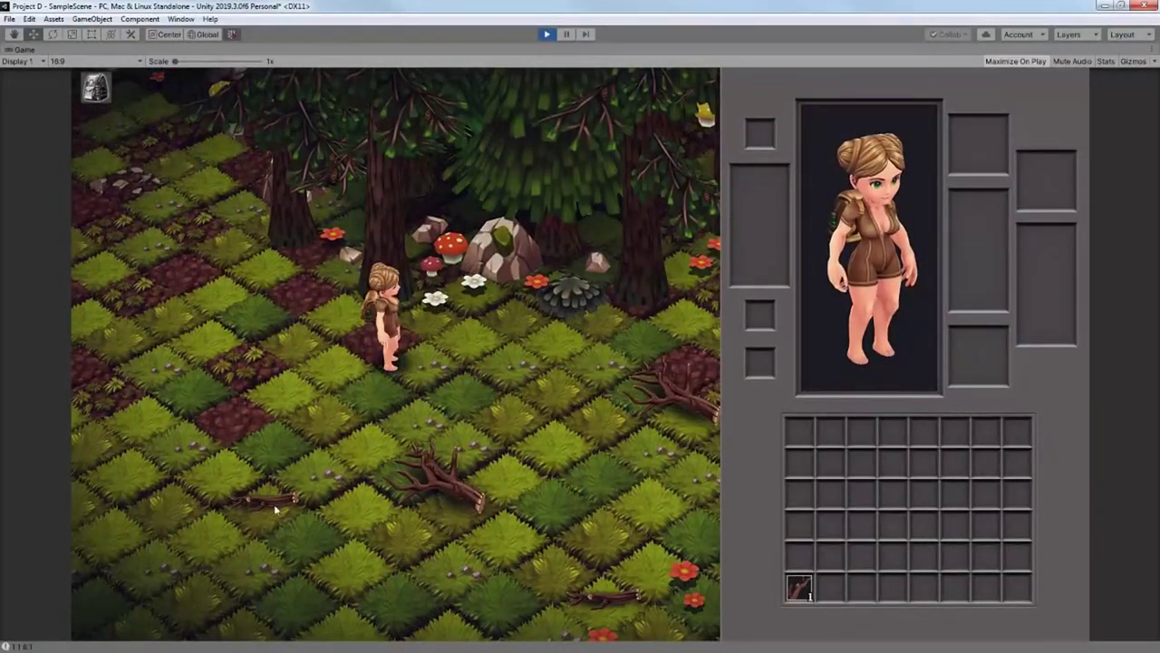
# - Collect another stick, the blue flowers and a mushroom
pyautogui.click(275, 511)
pyautogui.click(540, 359)
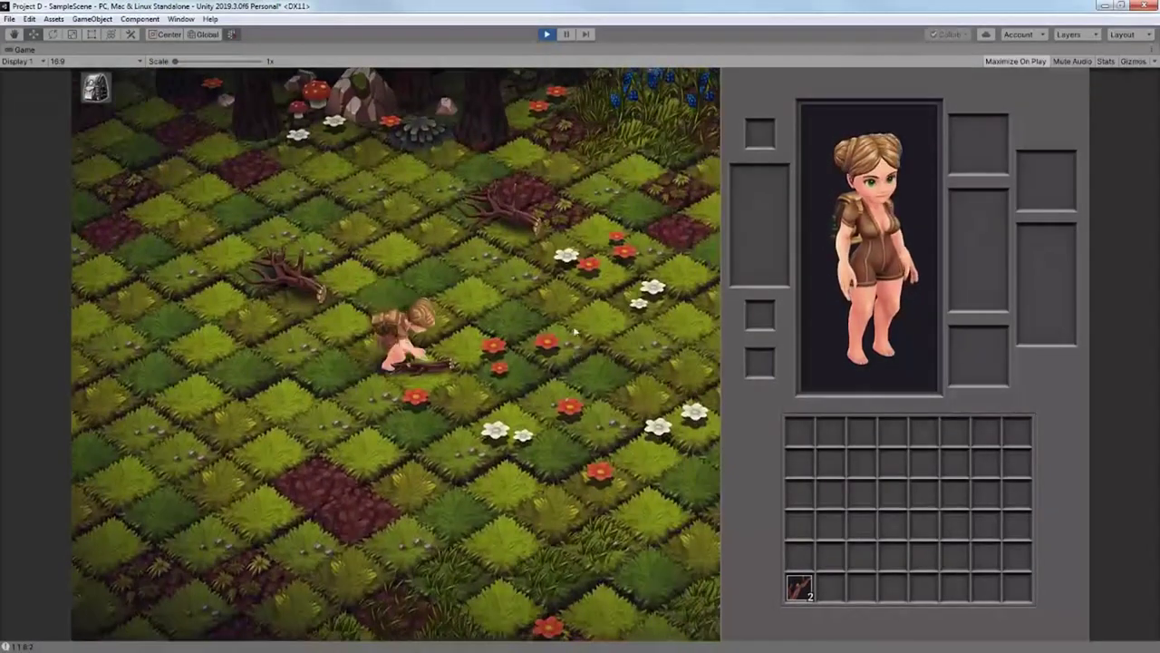
pyautogui.click(420, 263)
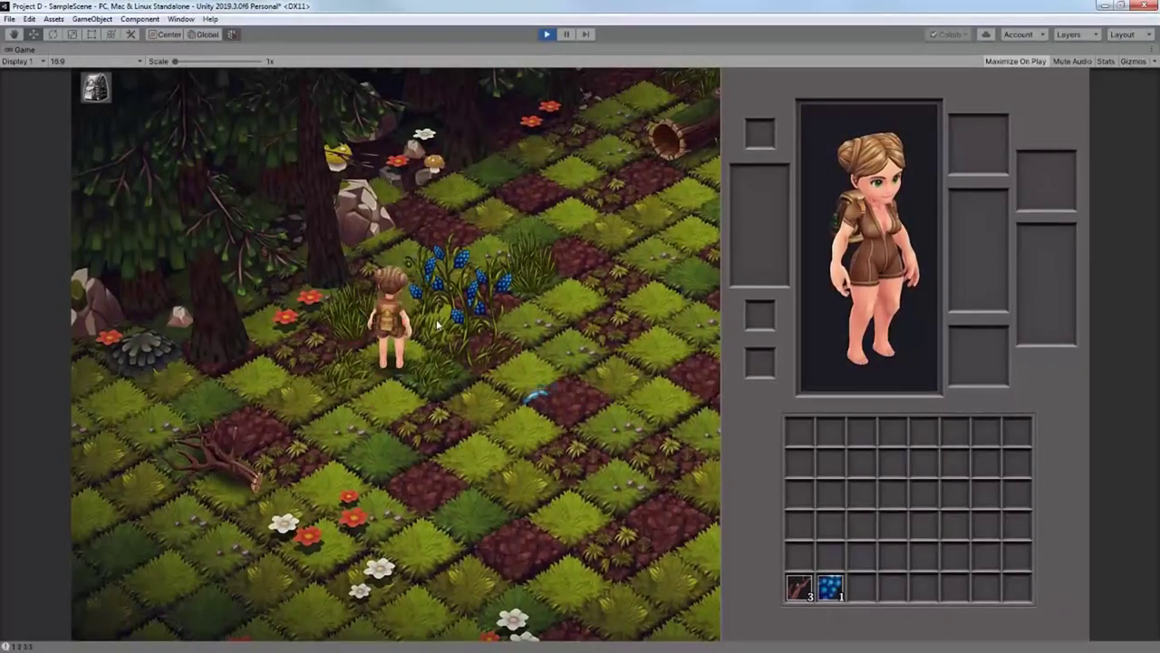
pyautogui.click(445, 366)
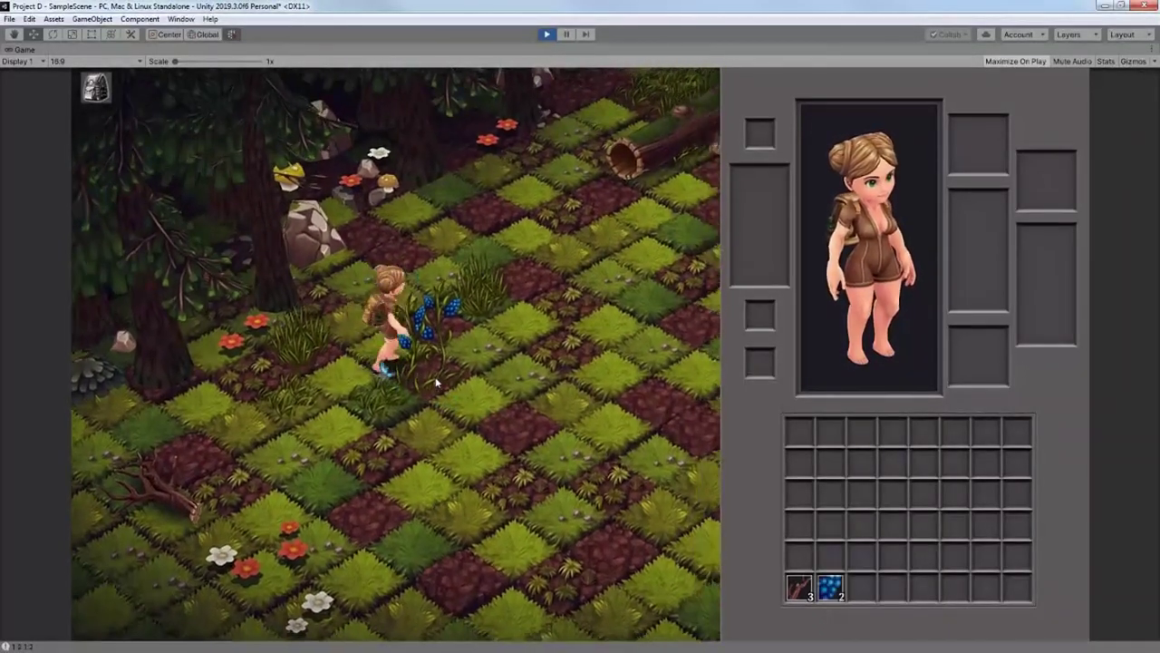
pyautogui.click(393, 174)
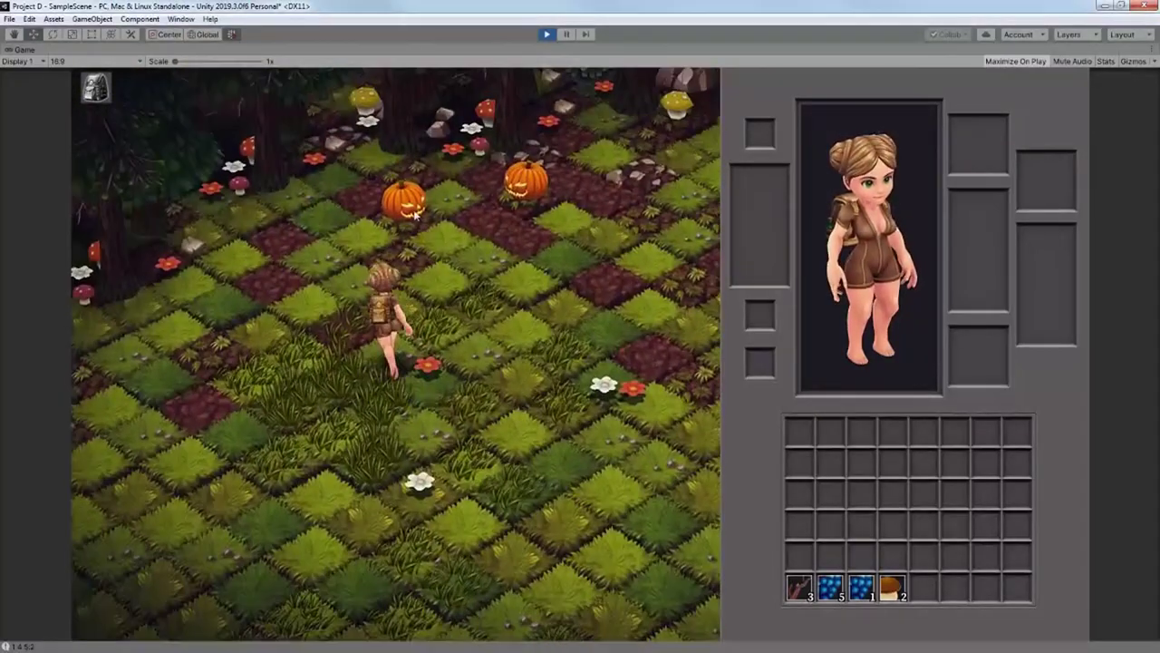
# - Pick up two pumpkins and more mushrooms, then reopen the inventory
pyautogui.click(415, 214)
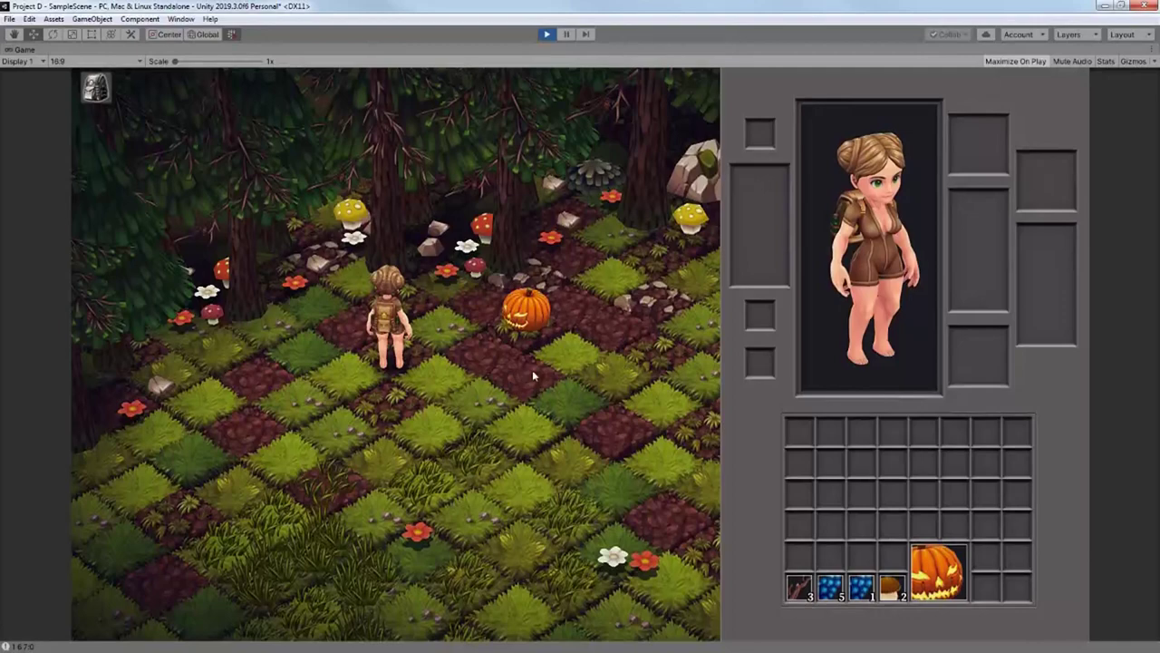
pyautogui.click(522, 334)
pyautogui.click(581, 435)
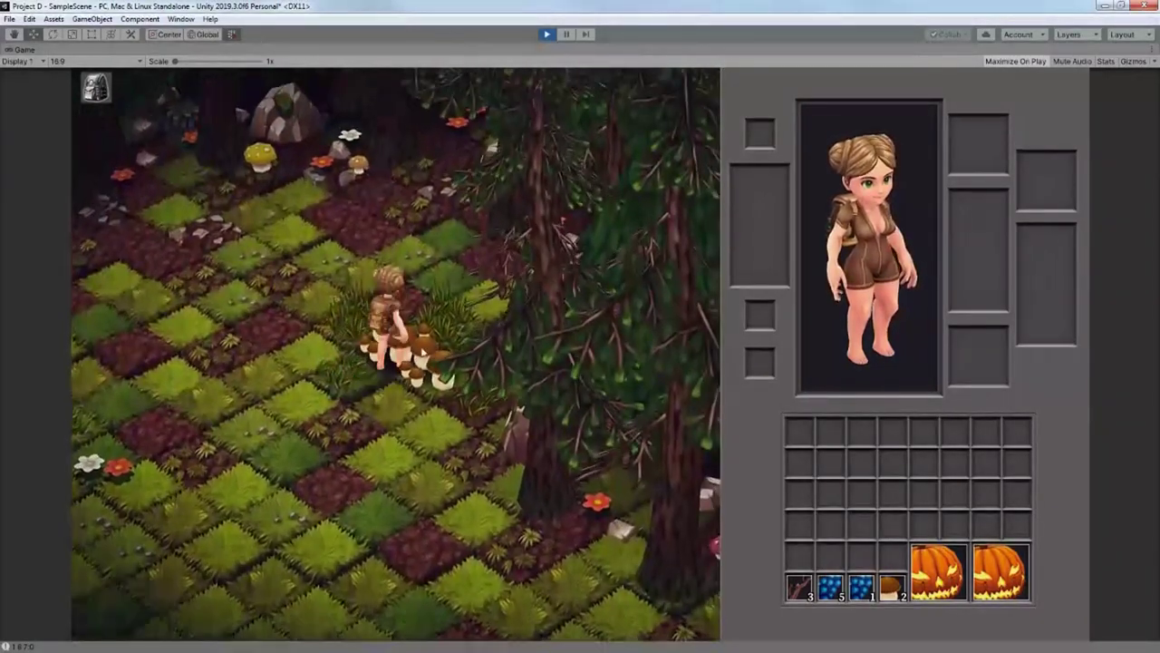
pyautogui.click(426, 373)
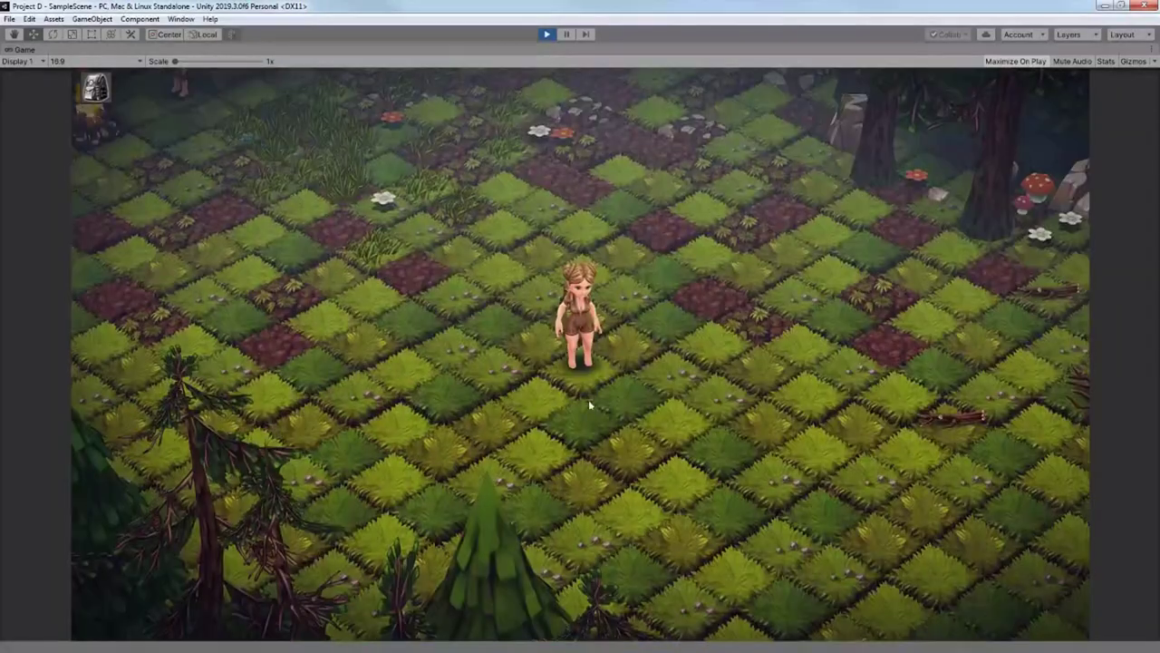
pyautogui.click(106, 92)
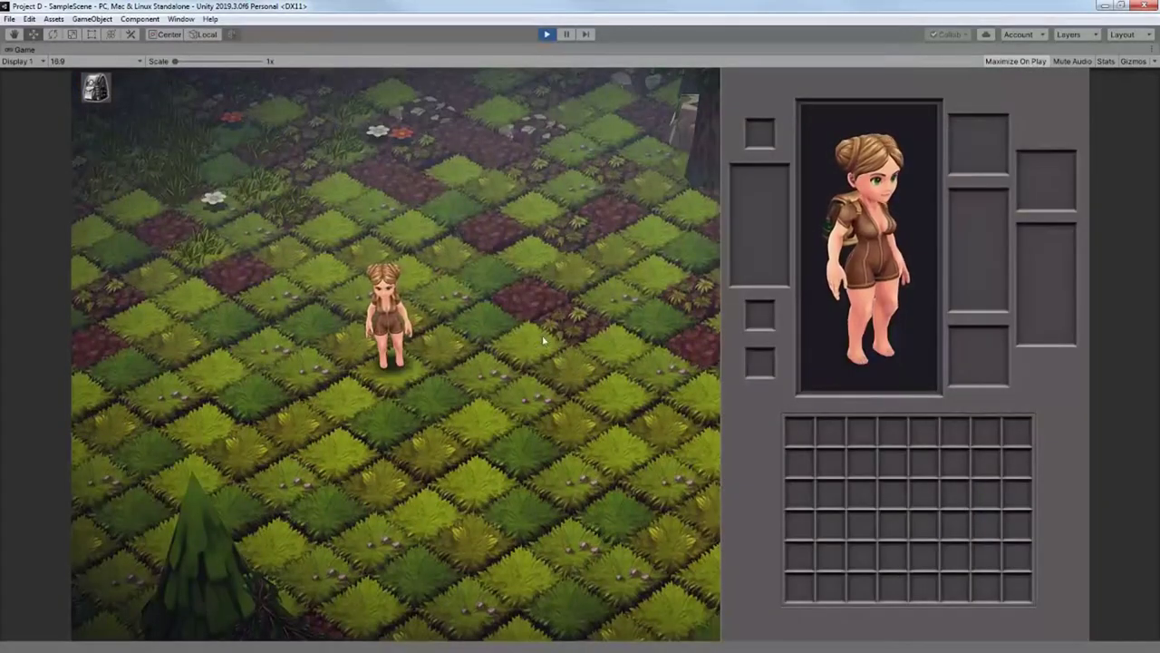
# - Pick up a stick and drag it between inventory slots
pyautogui.click(667, 440)
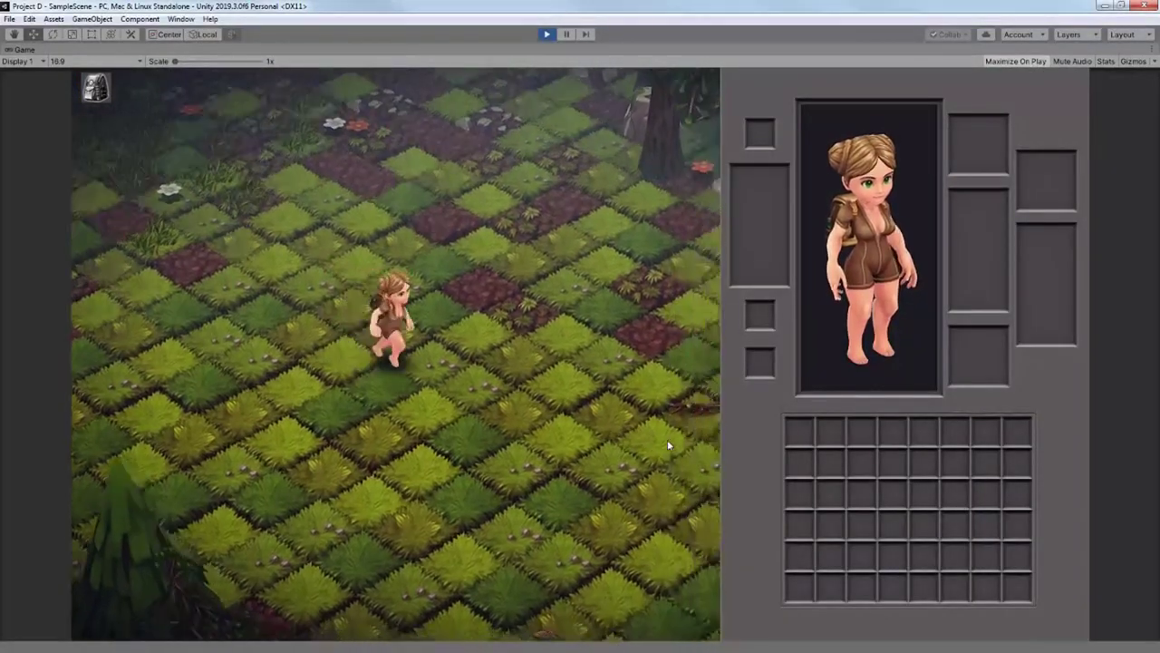
pyautogui.click(481, 365)
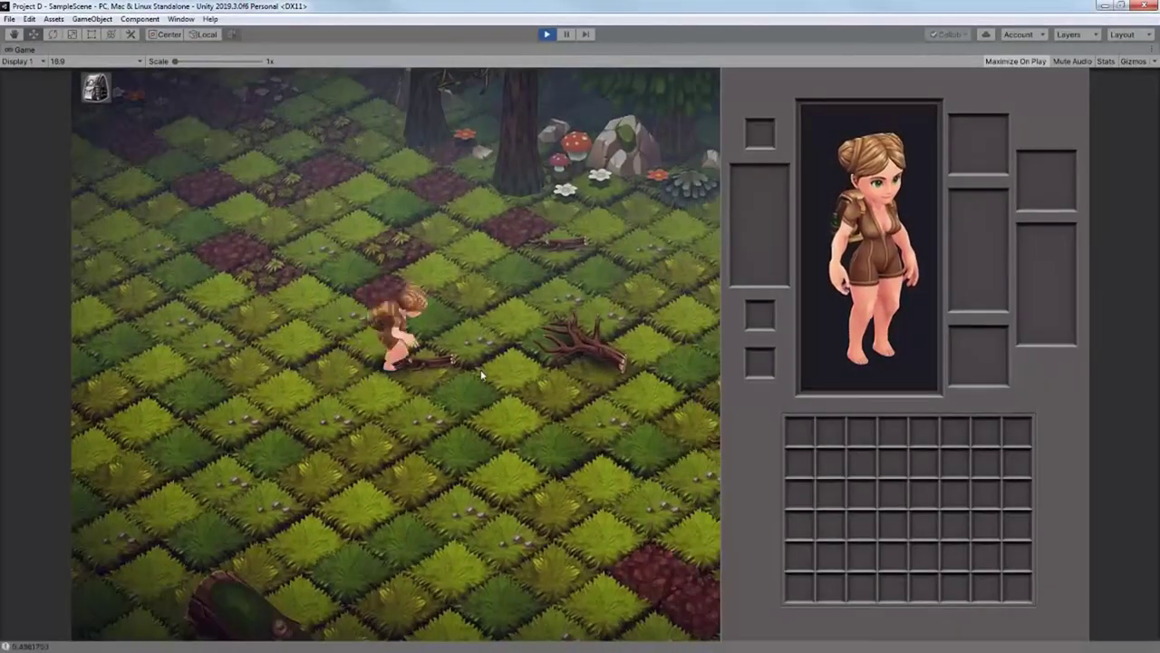
pyautogui.moveTo(805, 590); pyautogui.dragTo(830, 535)
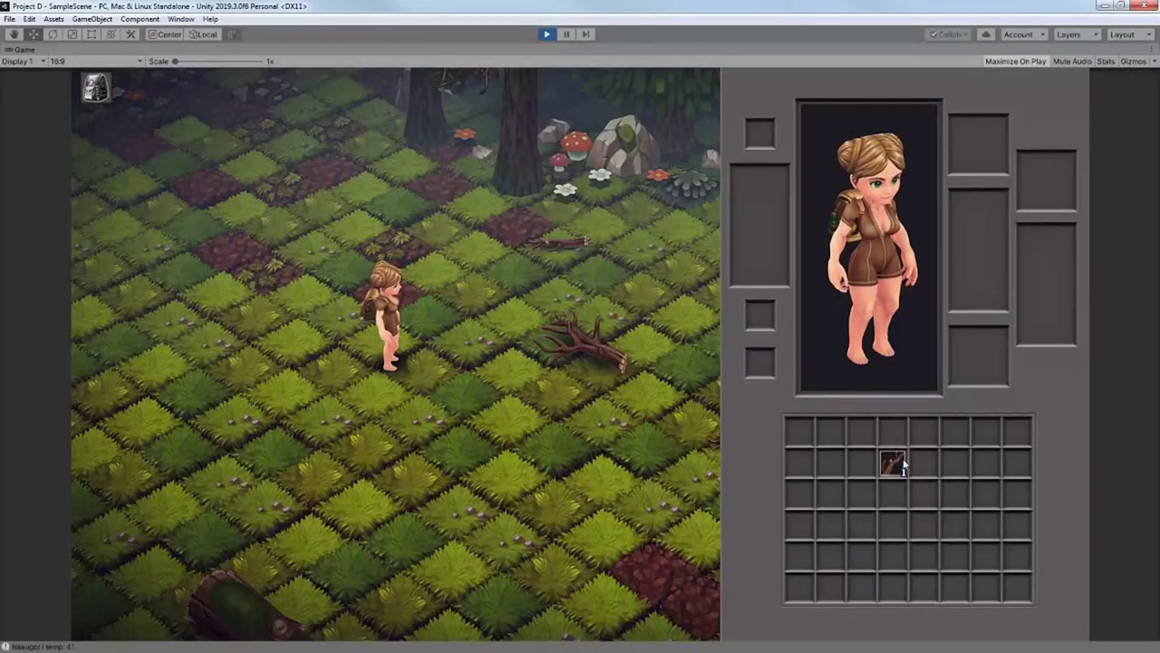
pyautogui.click(616, 480)
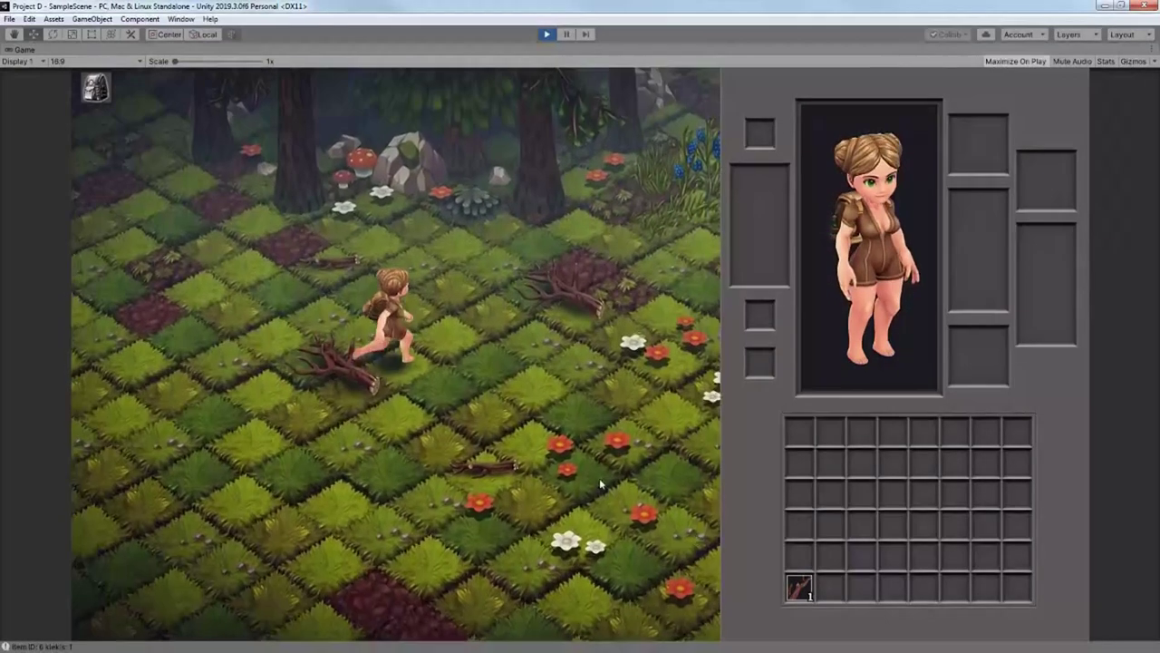
pyautogui.moveTo(798, 588); pyautogui.dragTo(872, 553)
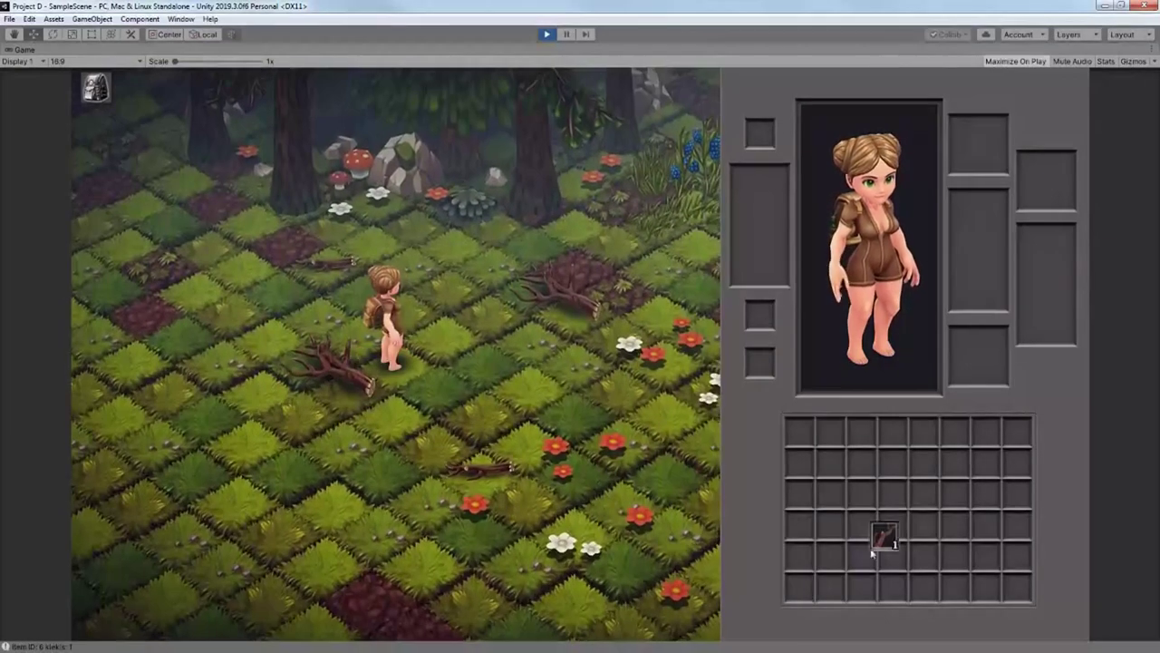
# - Gather two more sticks to grow the stack and move the berry stack to another slot
pyautogui.click(329, 258)
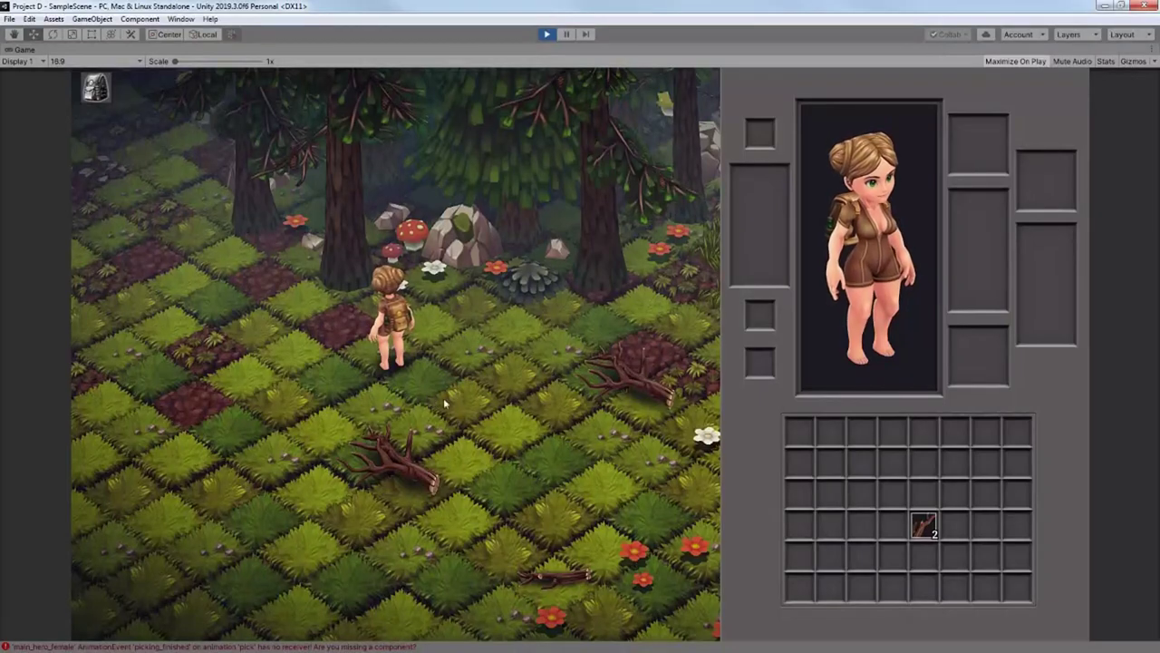
pyautogui.click(533, 440)
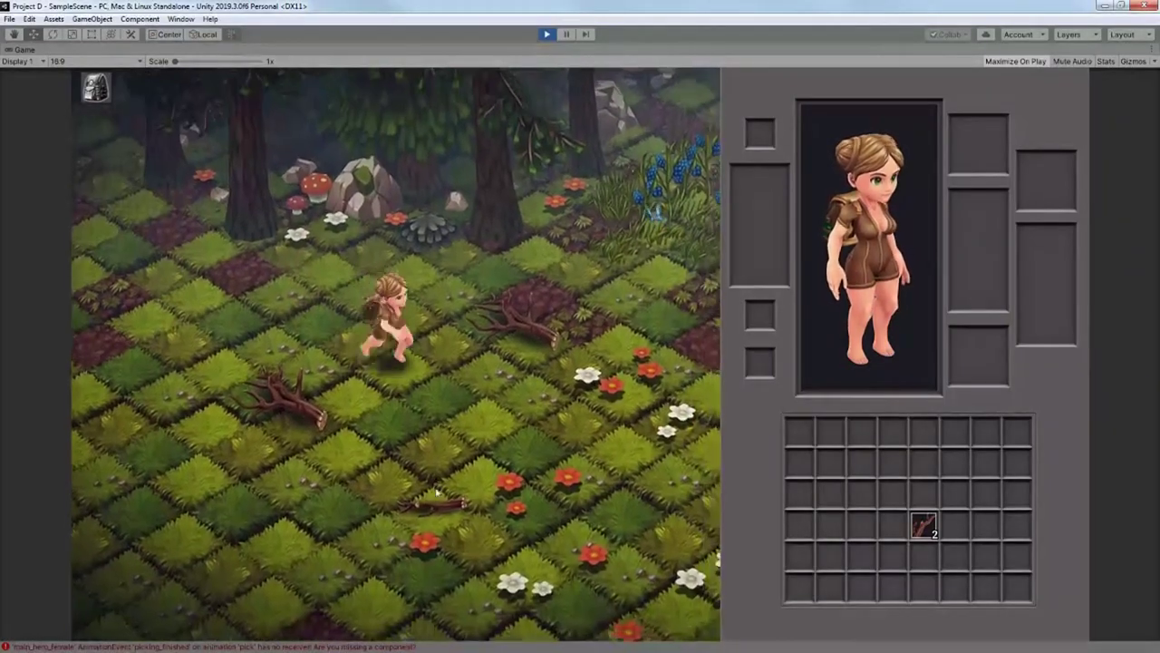
pyautogui.click(436, 493)
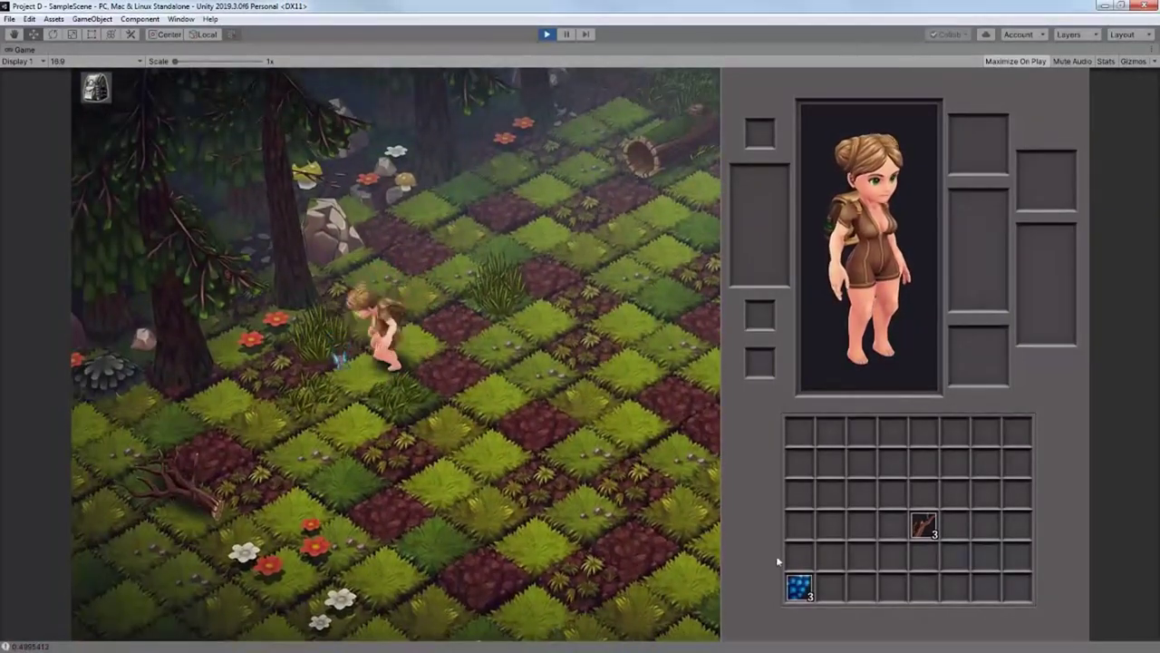
pyautogui.moveTo(799, 585); pyautogui.dragTo(847, 526)
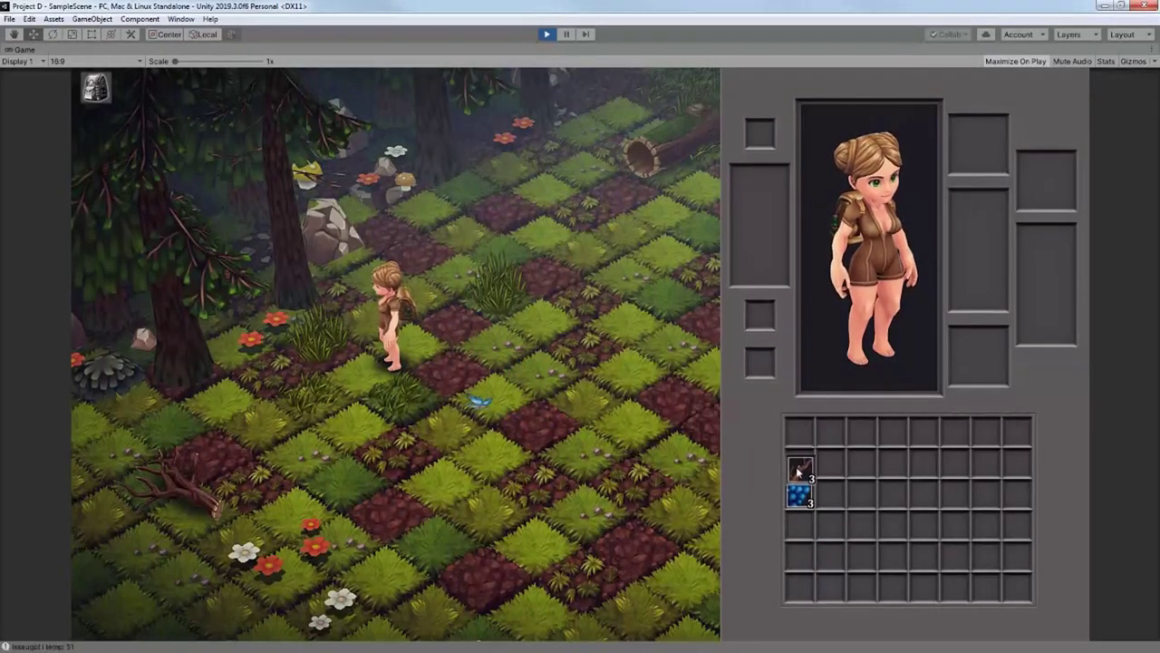
# - Walk to the lake, harvest pinecones and place the three-pinecone stack in the third row
pyautogui.click(586, 535)
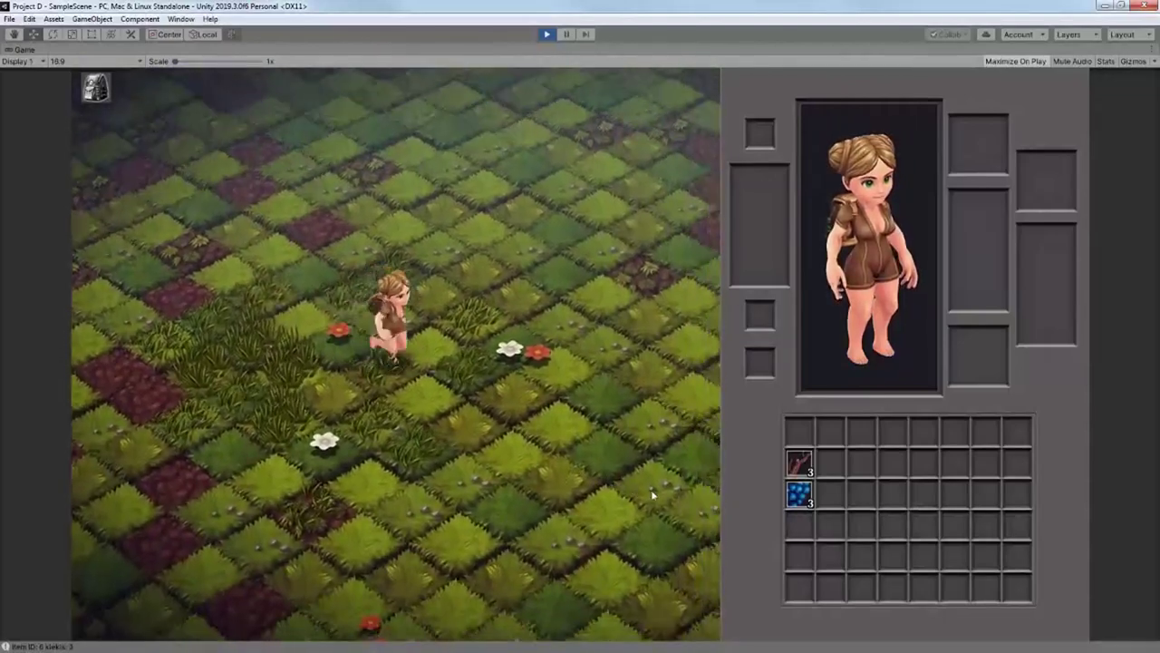
pyautogui.click(645, 435)
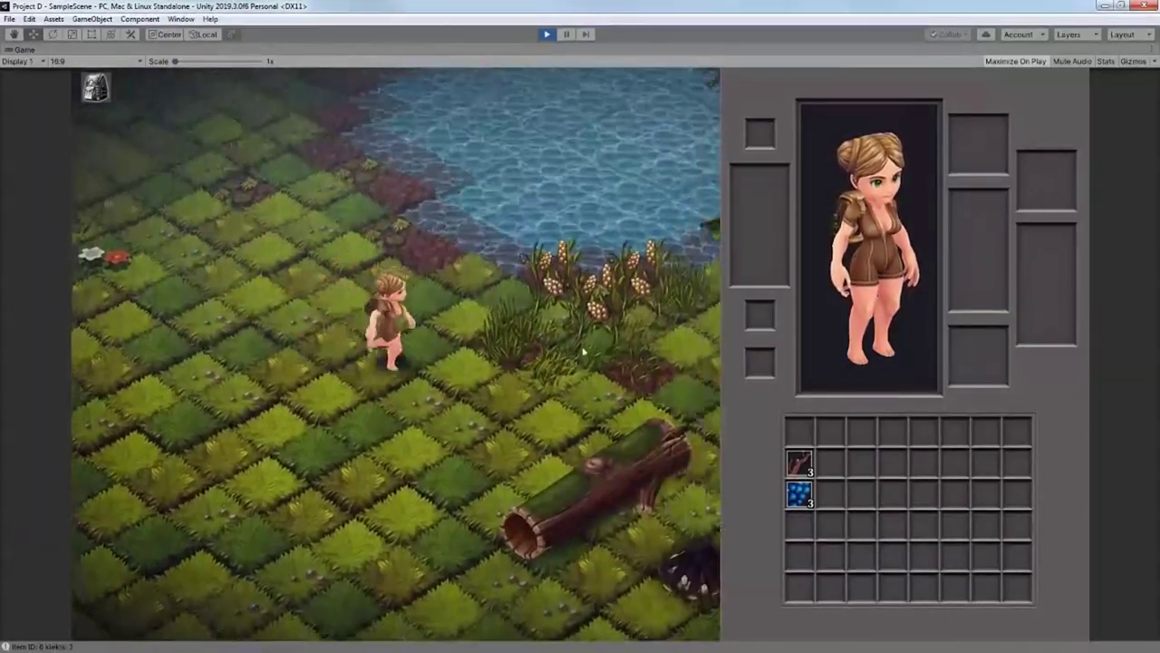
pyautogui.click(584, 352)
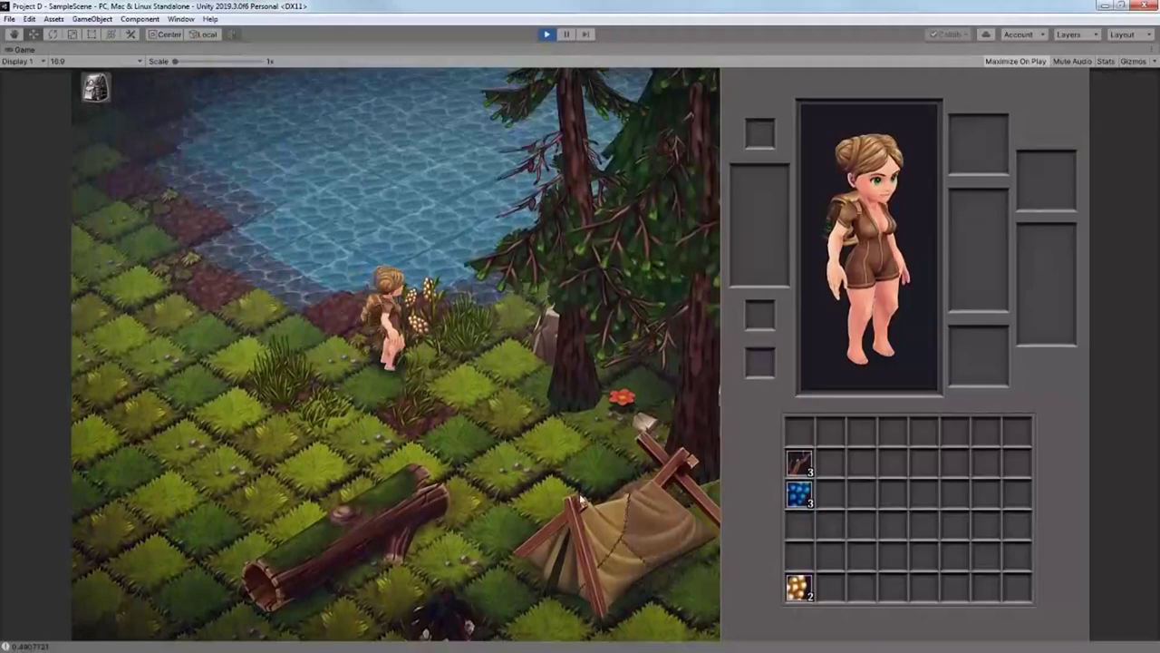
pyautogui.click(381, 544)
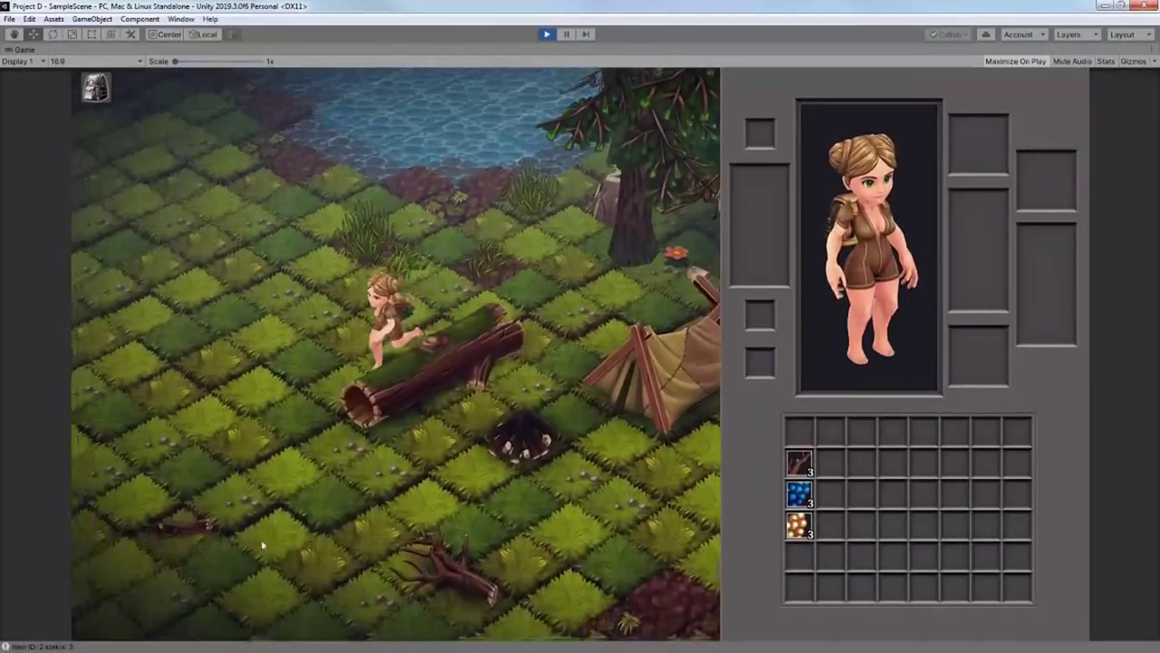
pyautogui.click(374, 542)
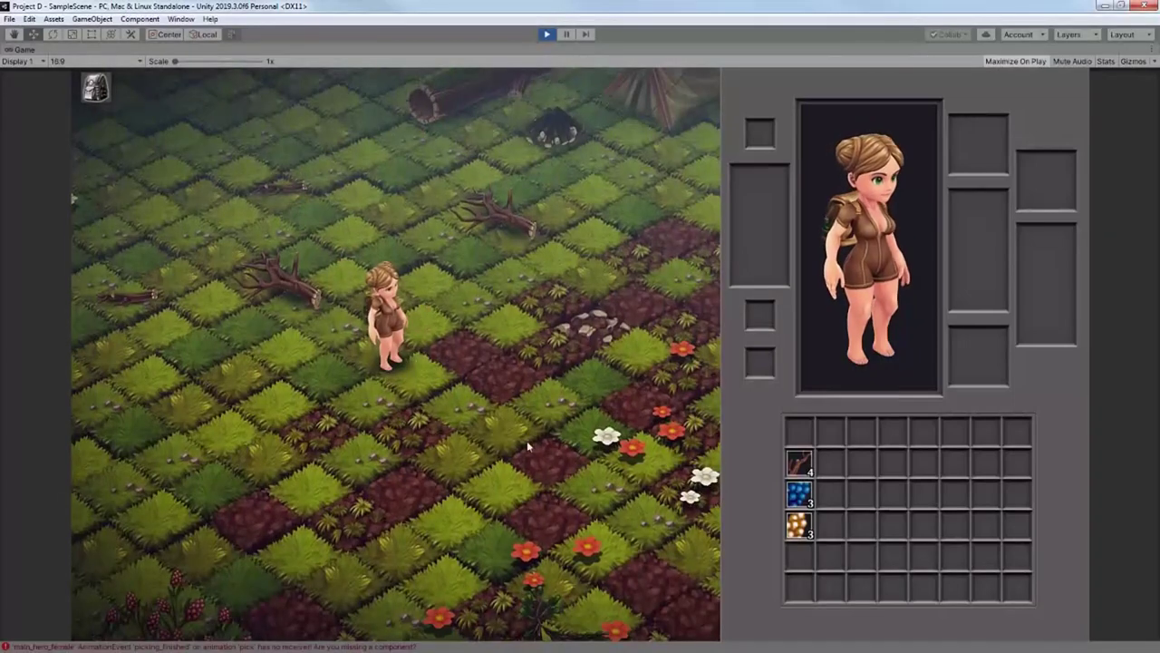
# - Collect sticks around the forest and move the large gold item within the inventory
pyautogui.click(236, 340)
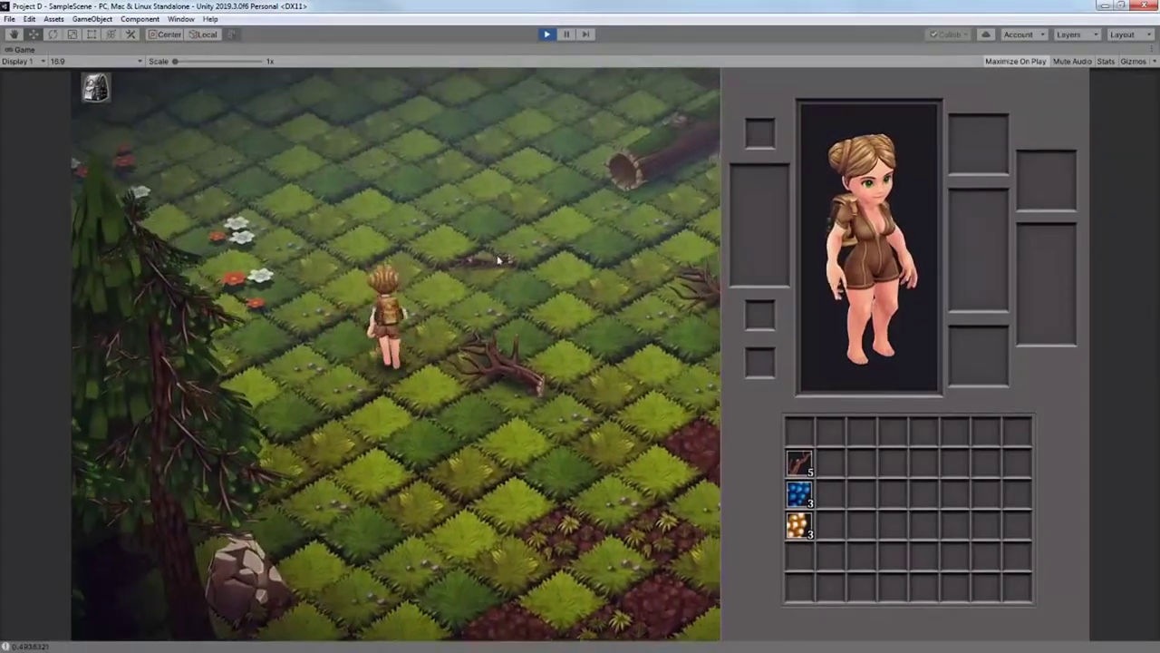
pyautogui.click(498, 261)
pyautogui.click(422, 554)
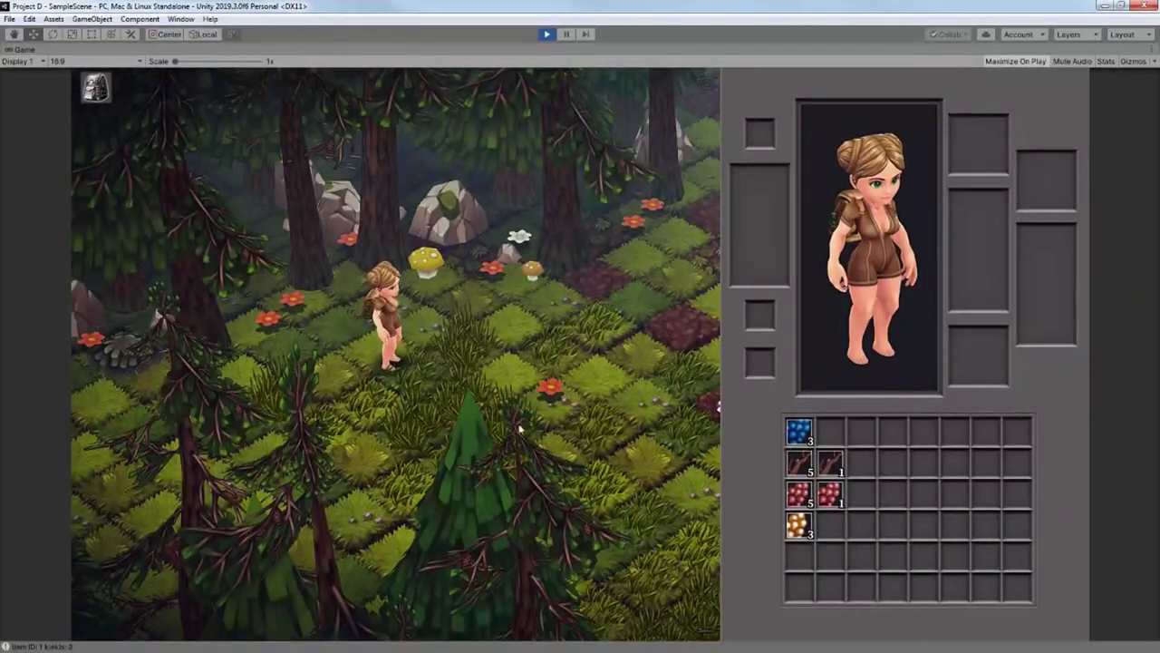
pyautogui.click(272, 434)
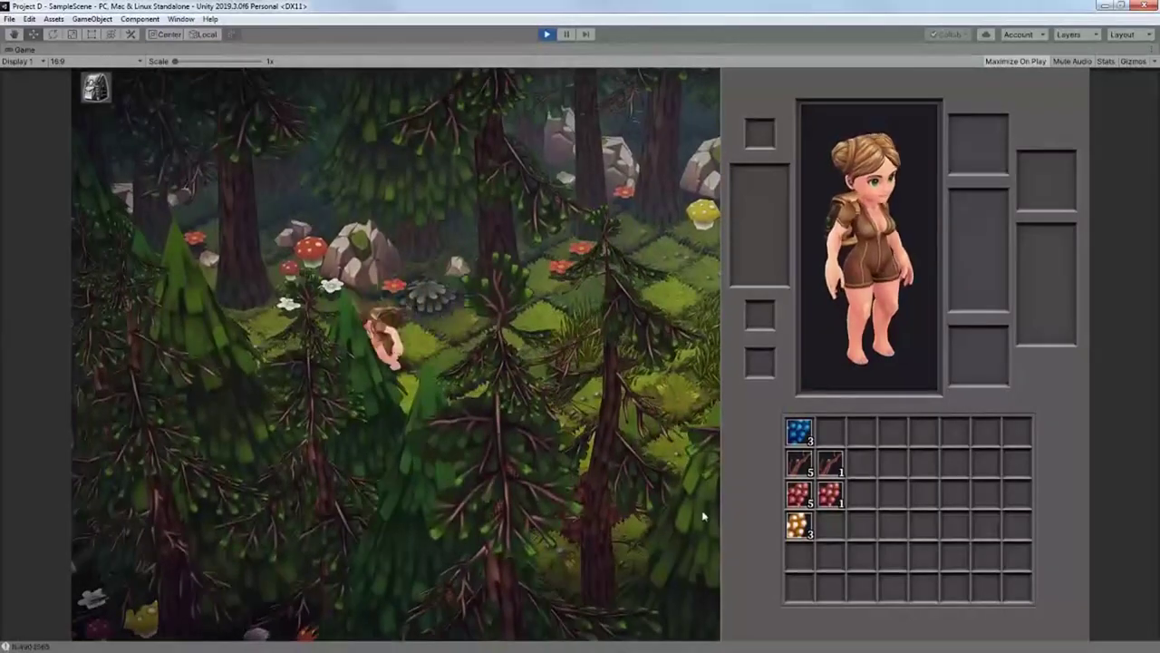
pyautogui.moveTo(816, 568)
pyautogui.mouseDown()
pyautogui.moveTo(868, 462)
pyautogui.moveTo(943, 454)
pyautogui.moveTo(807, 544)
pyautogui.moveTo(943, 453)
pyautogui.moveTo(854, 562)
pyautogui.moveTo(956, 529)
pyautogui.moveTo(1022, 564)
pyautogui.moveTo(831, 589)
pyautogui.mouseUp()
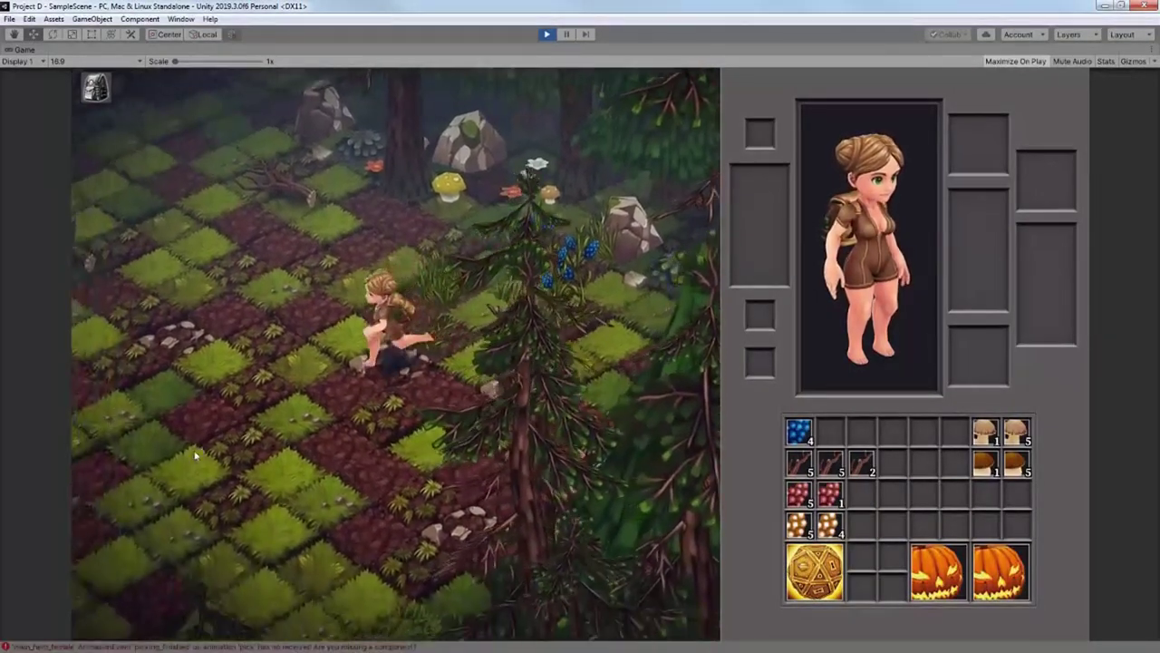
# - Move the blue berries into the second slot while harvesting a berry bush and branch
pyautogui.click(195, 455)
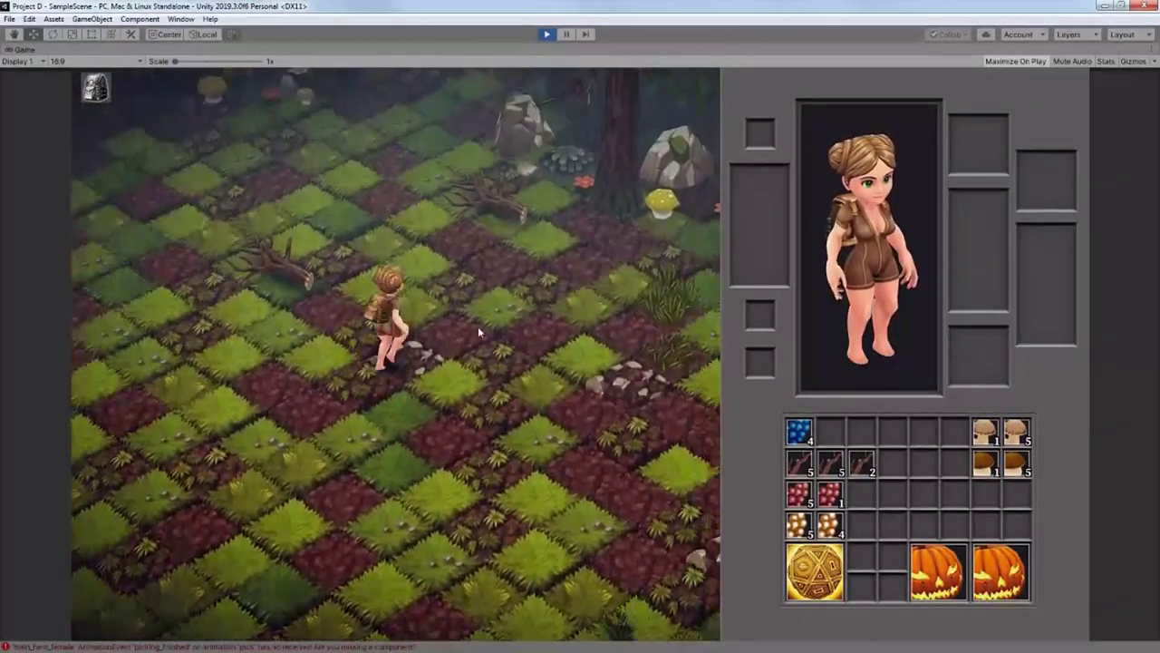
pyautogui.click(508, 334)
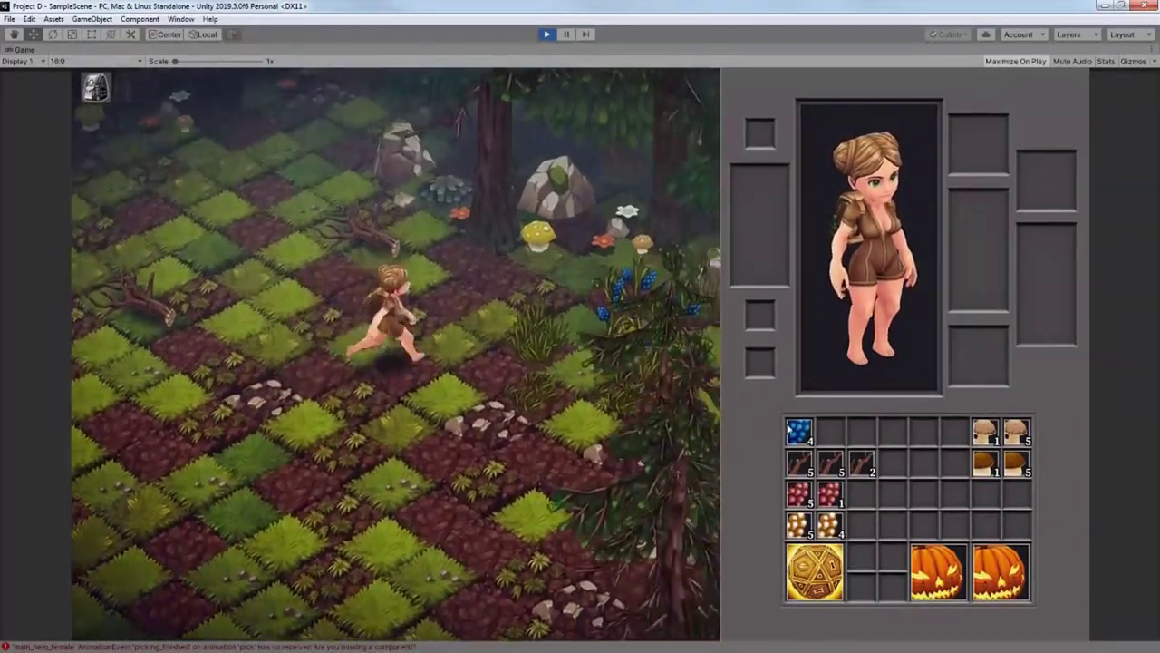
pyautogui.moveTo(799, 432)
pyautogui.mouseDown()
pyautogui.moveTo(829, 434)
pyautogui.moveTo(810, 440)
pyautogui.mouseUp()
pyautogui.click(247, 464)
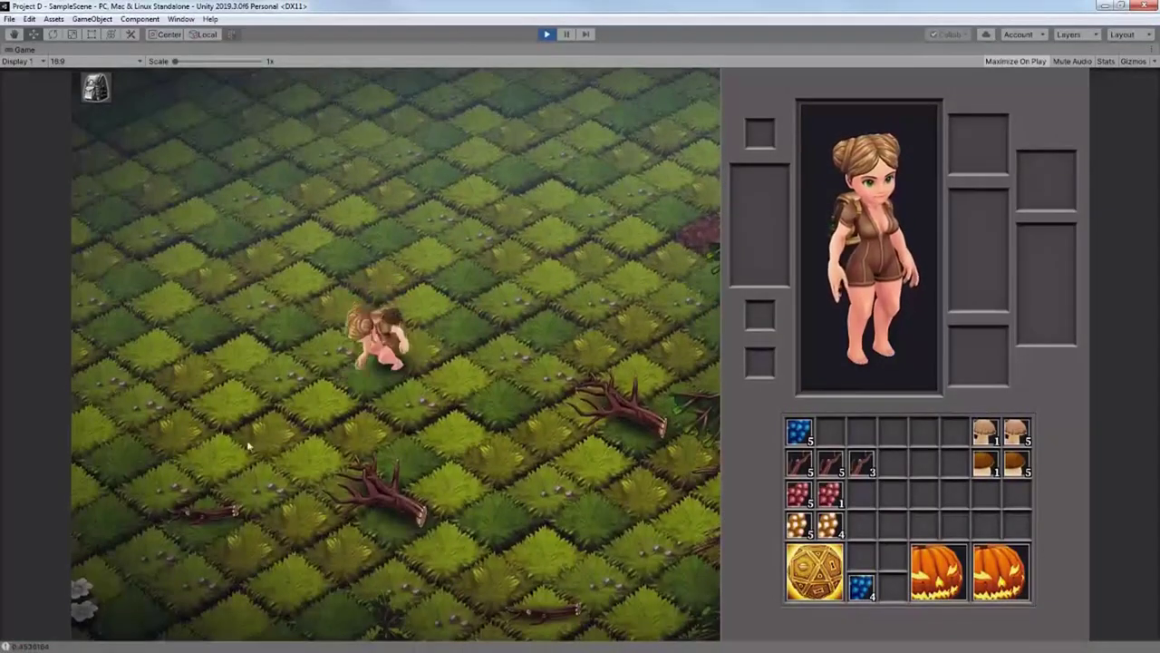
pyautogui.click(549, 446)
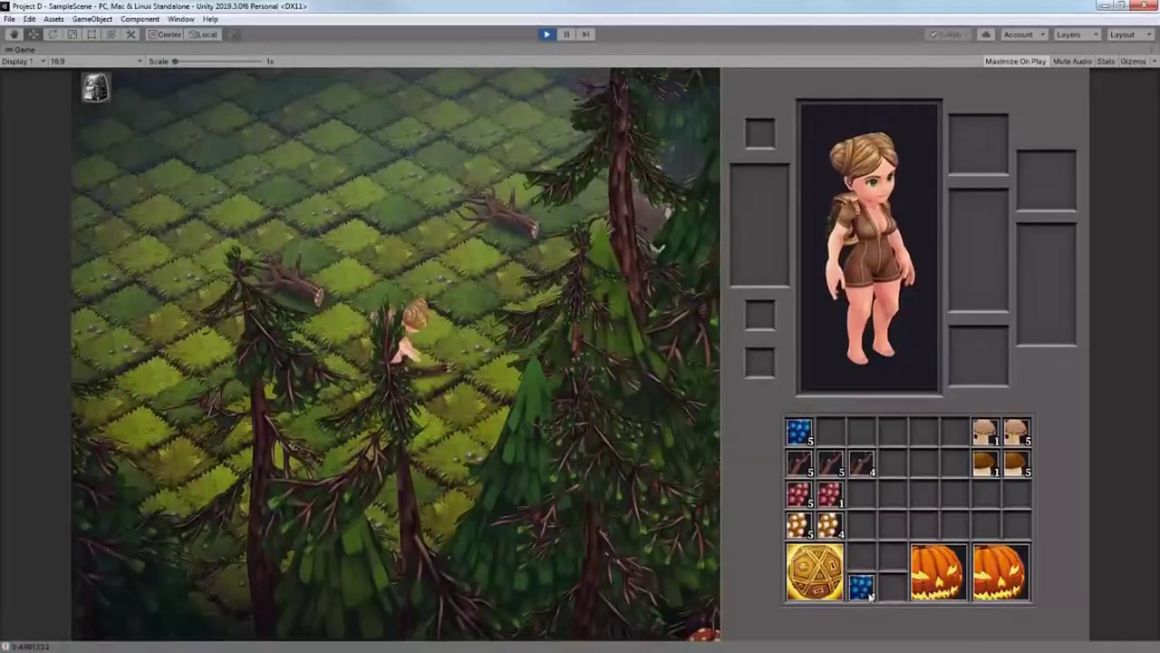
# - Move the loose blue berries into the top row and keep walking up-left
pyautogui.moveTo(872, 593); pyautogui.dragTo(831, 430)
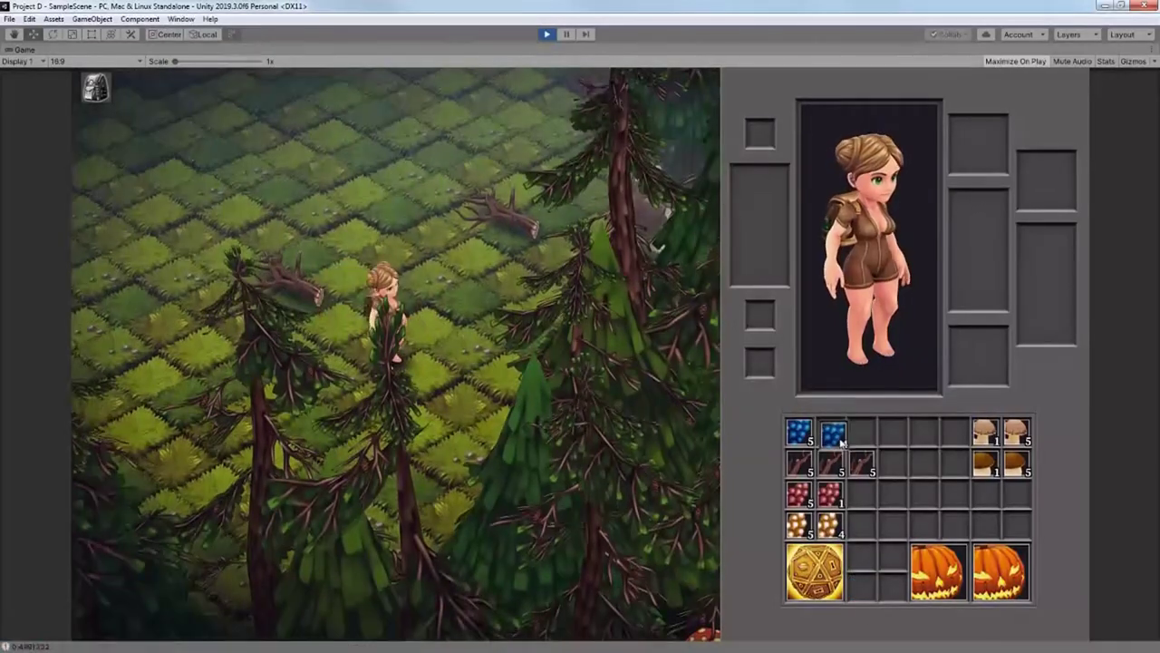
pyautogui.click(213, 238)
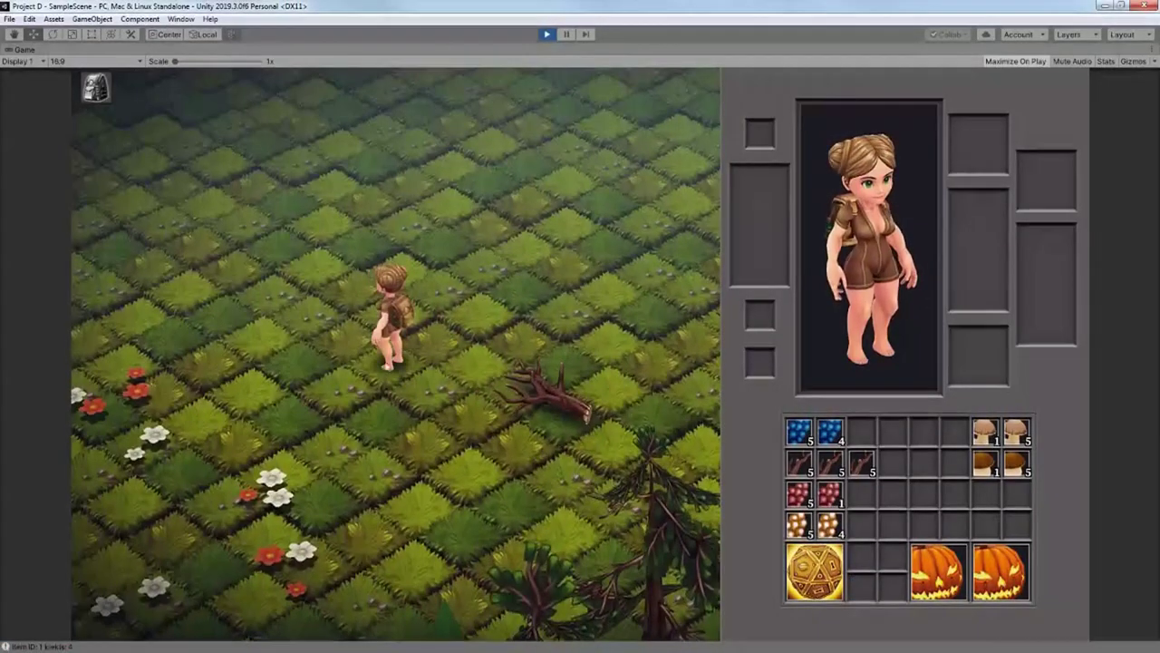
pyautogui.click(393, 410)
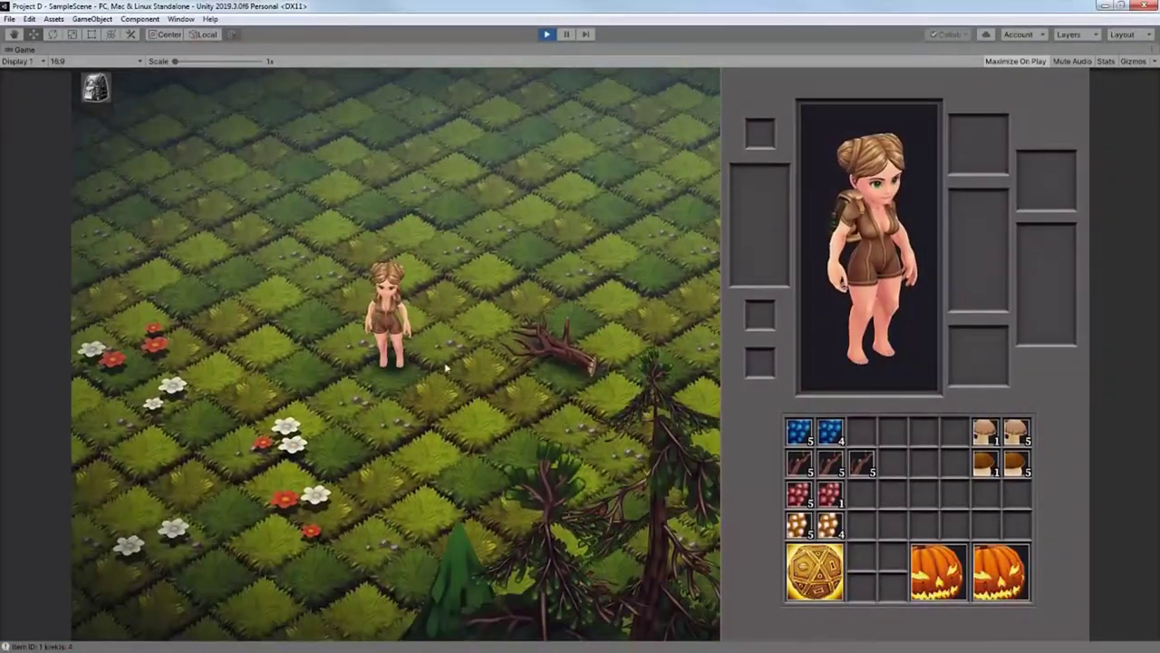
# - Close the inventory, stop and briefly replay with Ctrl+P, then exit play mode to the Scene view
pyautogui.click(100, 89)
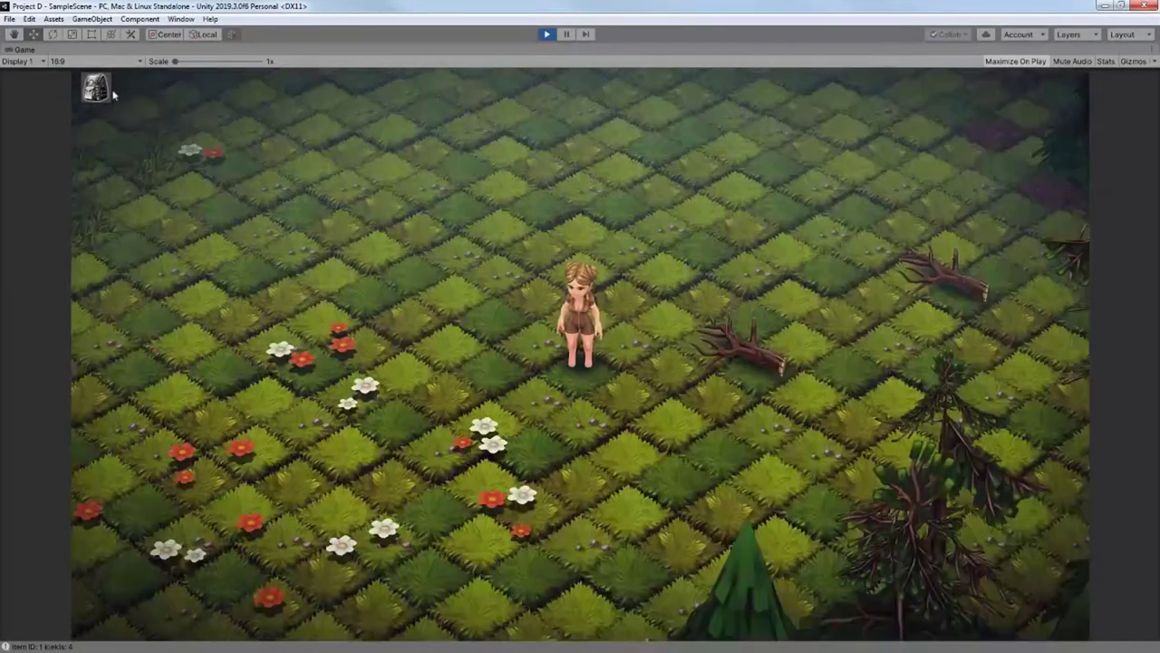
pyautogui.hotkey('ctrl', 'p')
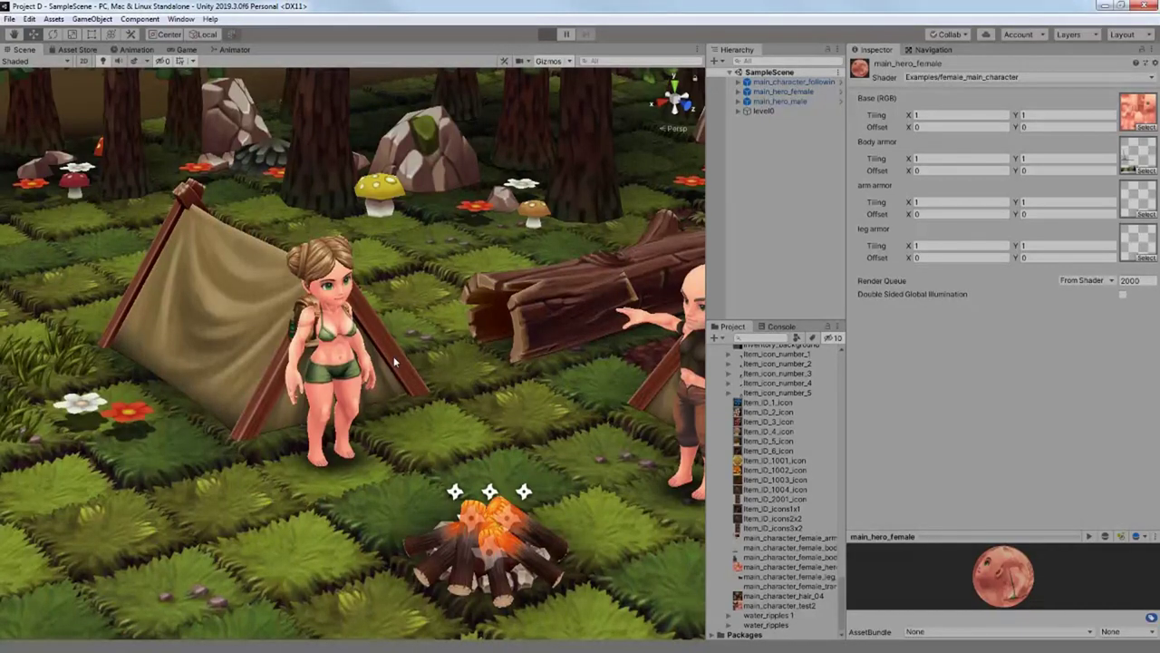
pyautogui.hotkey('ctrl', 'p')
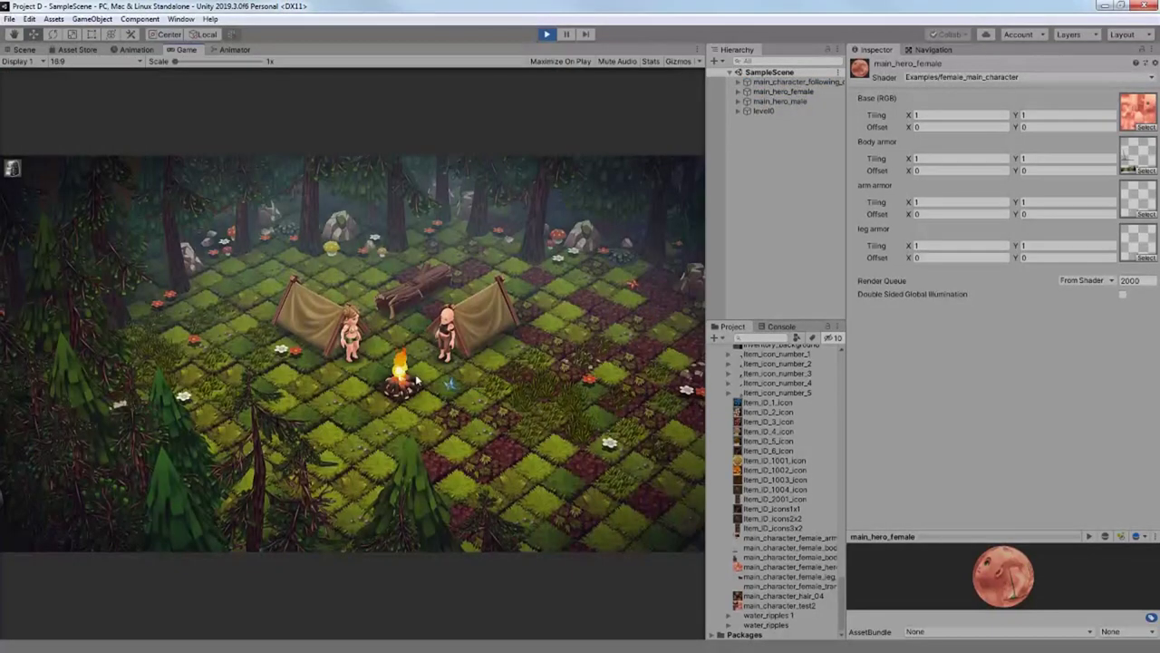
pyautogui.click(447, 389)
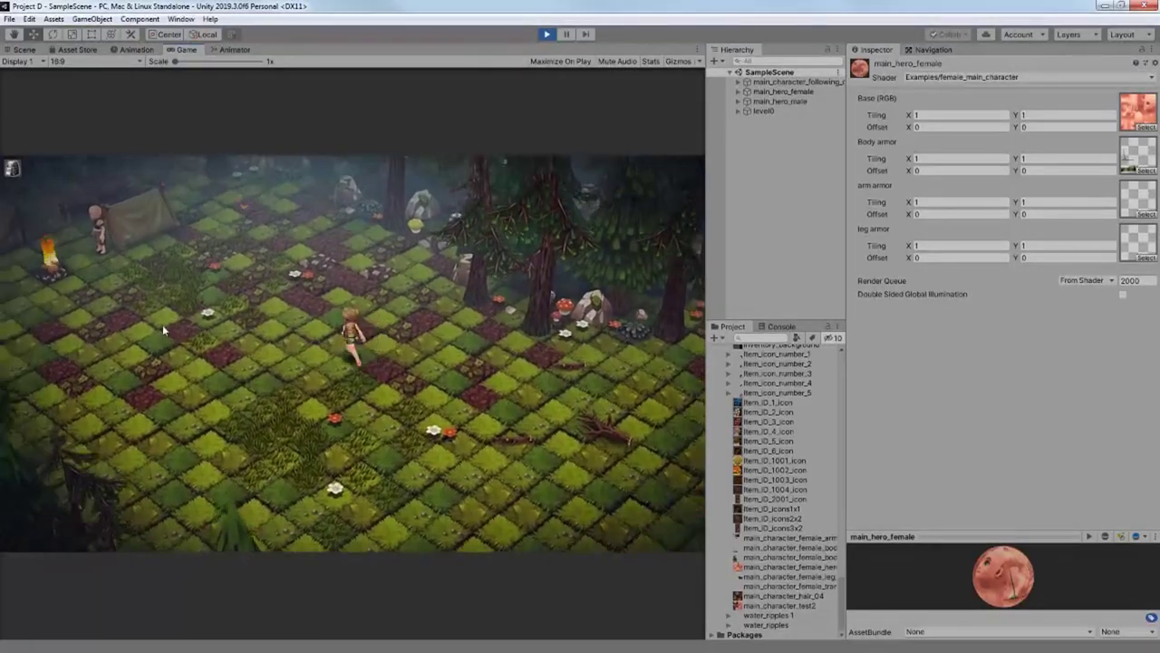
pyautogui.click(548, 35)
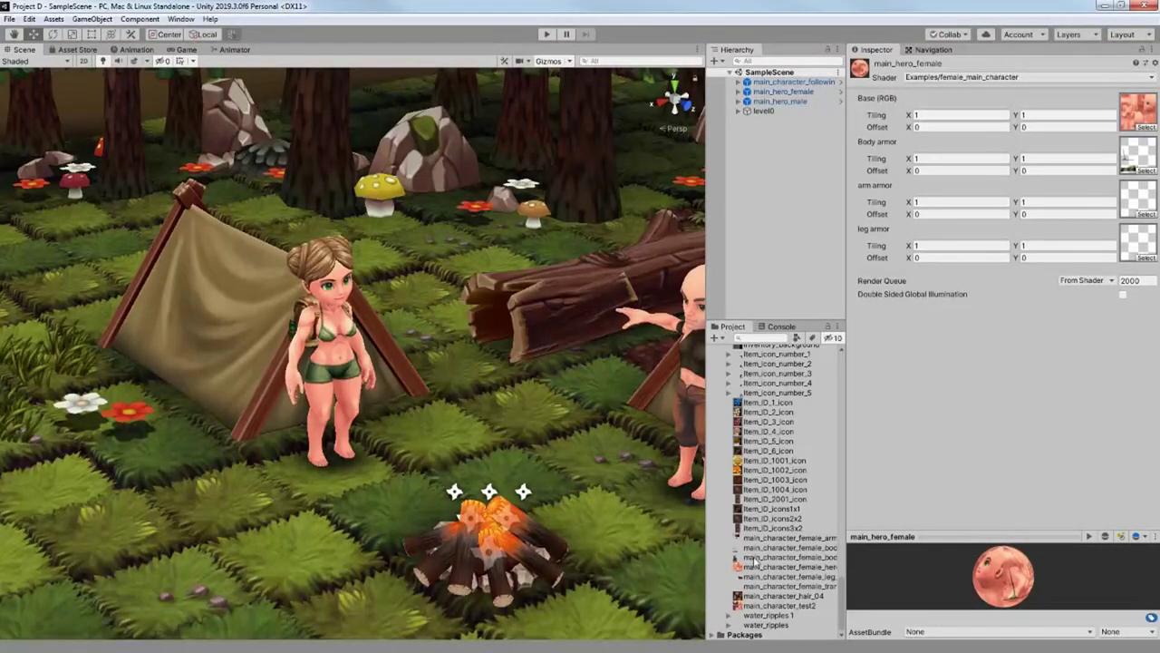
# - Assign the body, leg and arm armor textures to the hero's material and start the game
pyautogui.moveTo(753, 562); pyautogui.dragTo(991, 454)
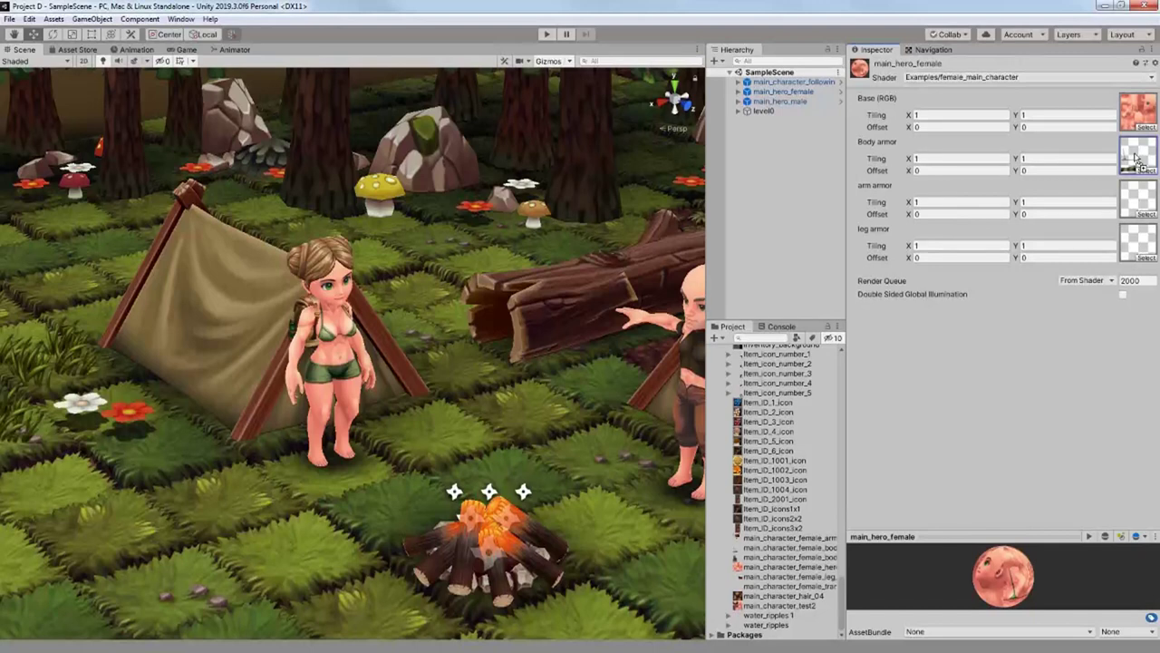
pyautogui.moveTo(1135, 159); pyautogui.dragTo(1136, 157)
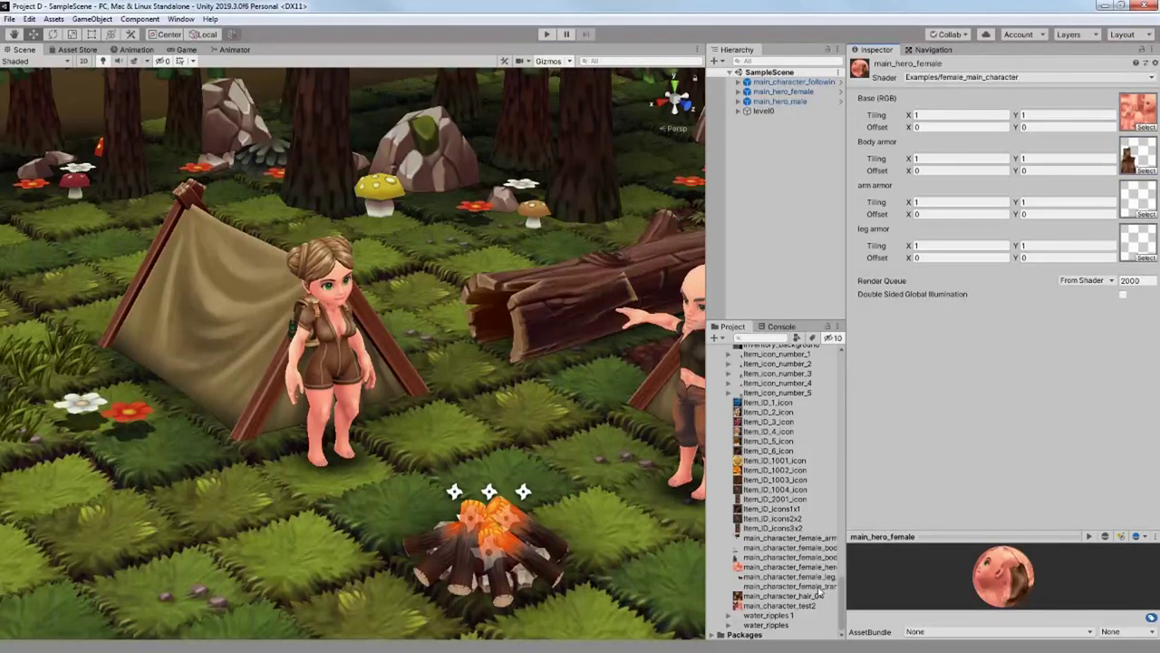
pyautogui.moveTo(1143, 240); pyautogui.dragTo(1143, 241)
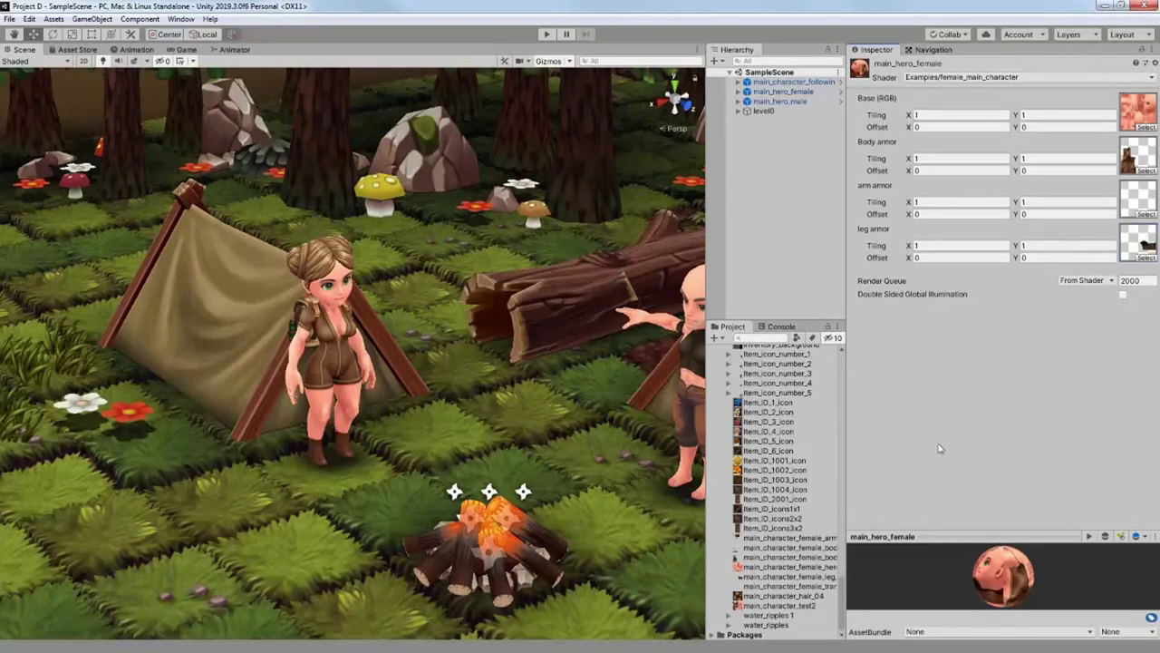
pyautogui.moveTo(820, 538); pyautogui.dragTo(1137, 197)
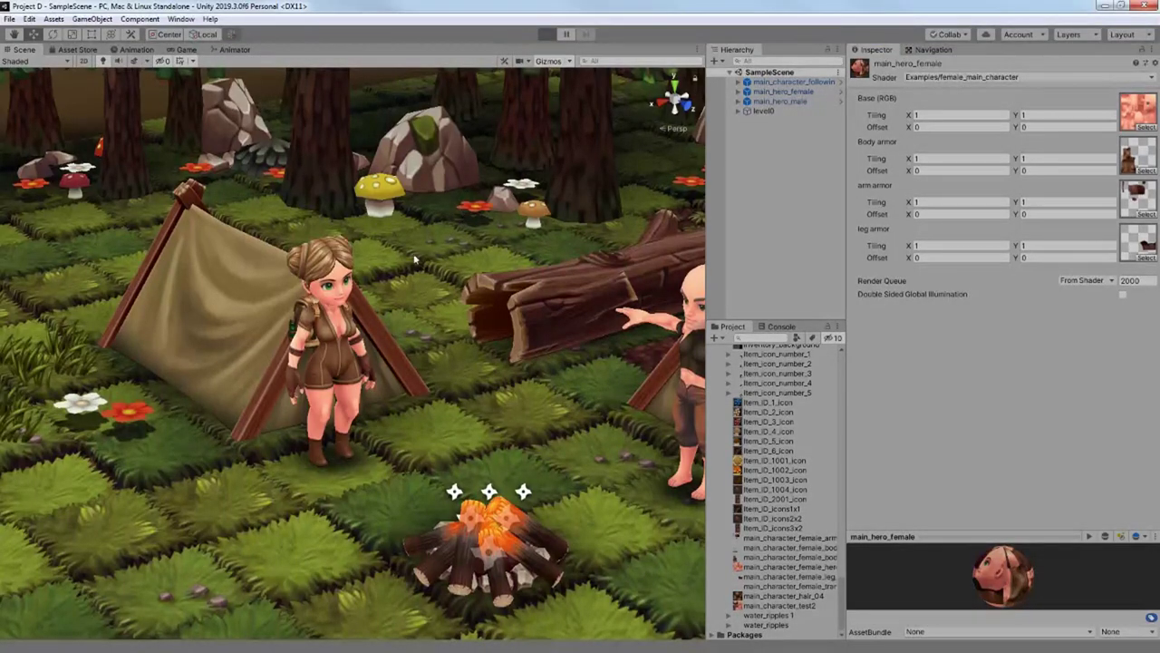
pyautogui.hotkey('ctrl', 'p')
# - Walk the hero past the campfire and open the inventory showing equipped gloves, armor and boots
pyautogui.click(454, 382)
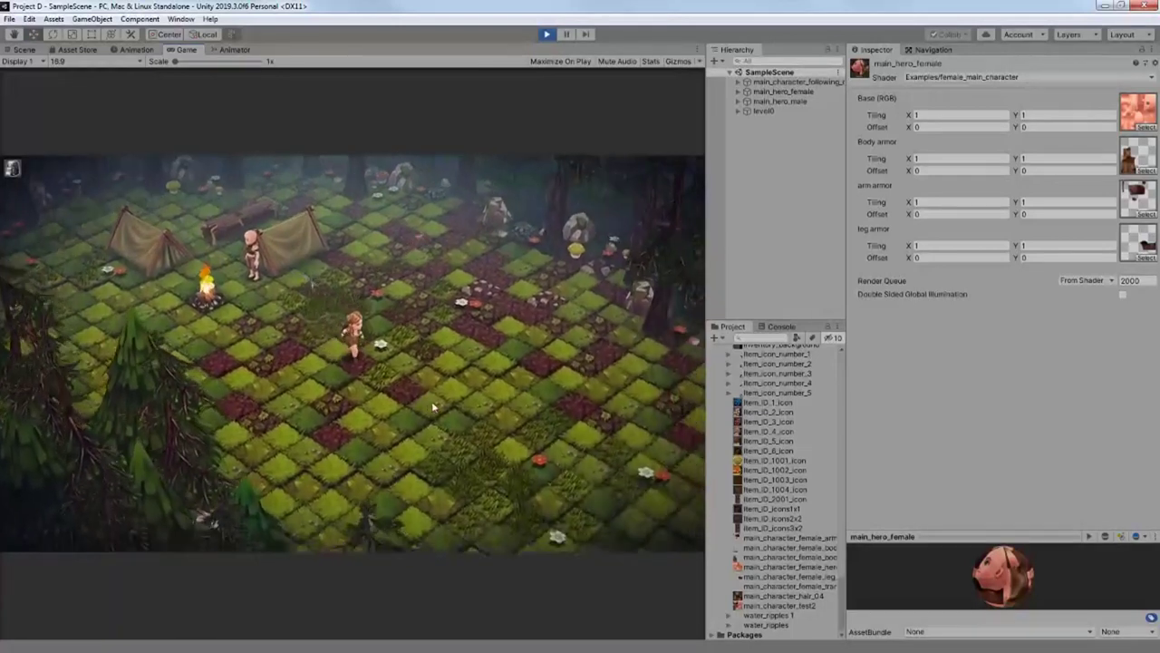
pyautogui.click(14, 170)
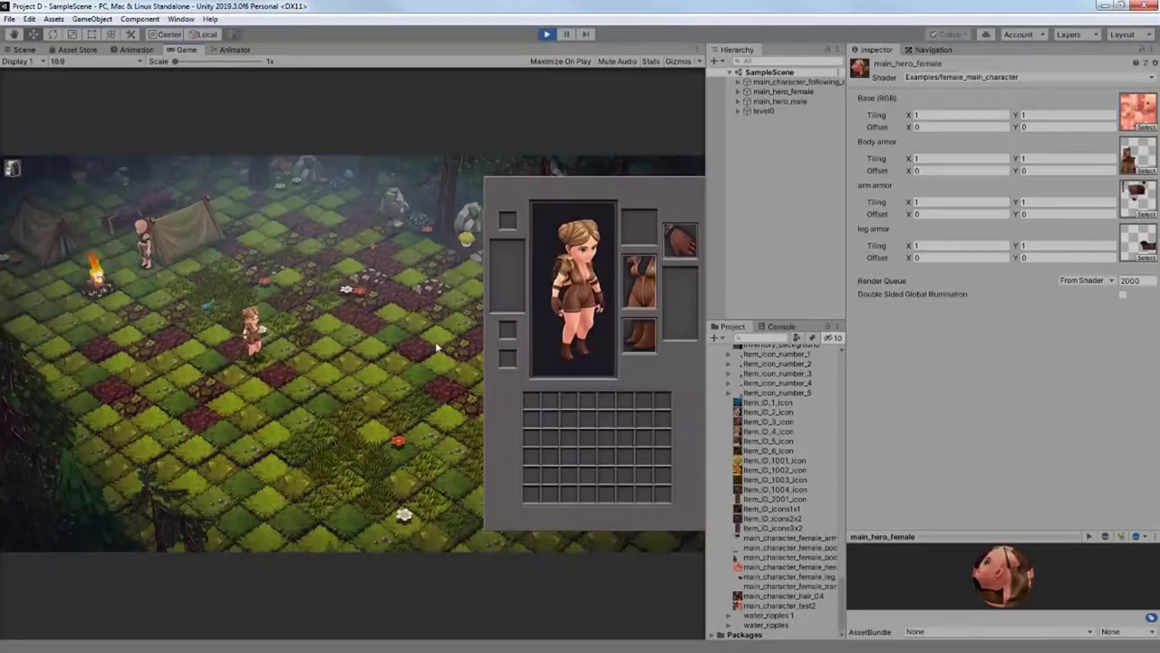